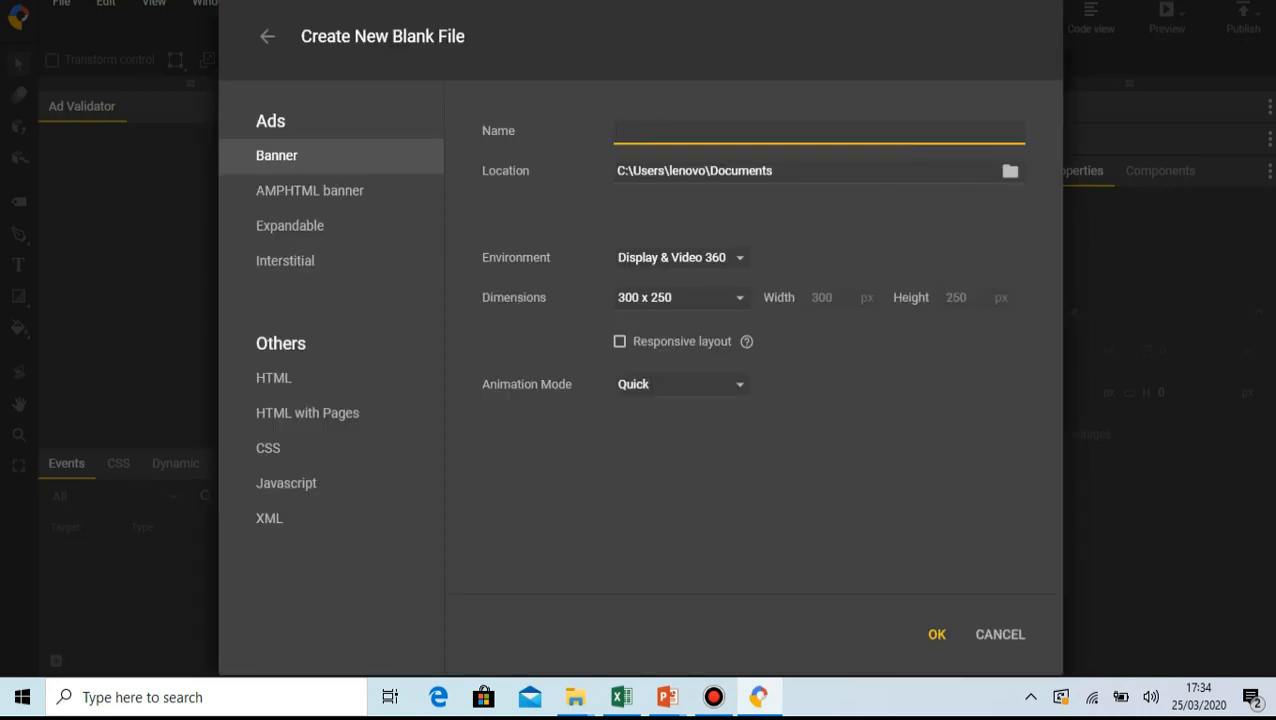
# - Create a 300 x 250 banner ad file for Display & Video 360 named "dettol wet wipes advertisement"
pyautogui.write('dettol wet wipes advertisement')
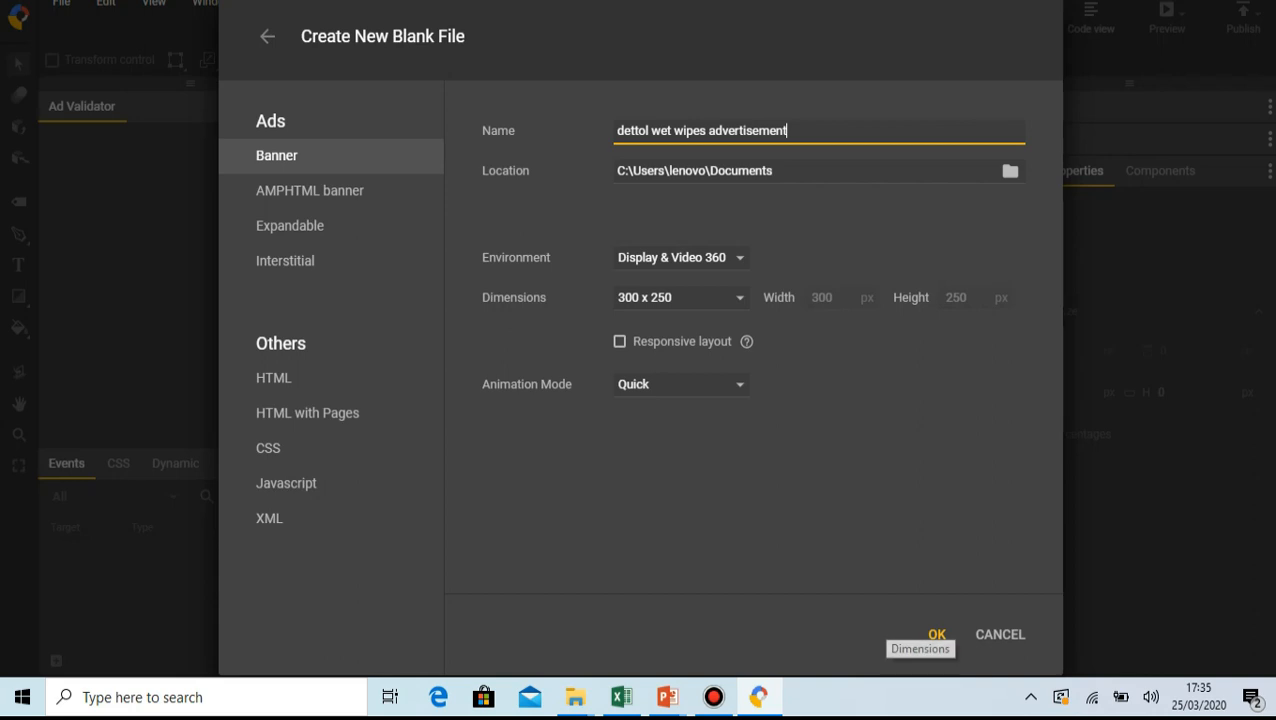
pyautogui.click(936, 634)
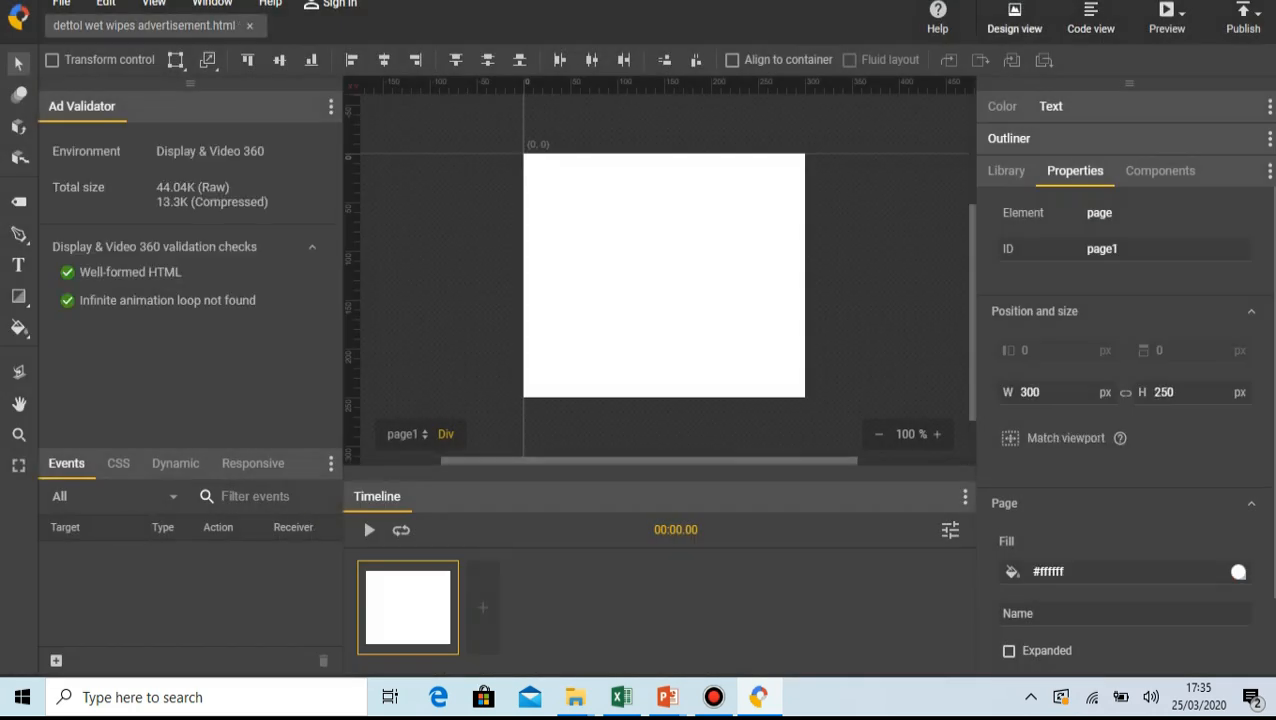
# - Import download.png, images (1), download (1), images, antibacterial 2, unnamed.png and the dettol_dettol-plastik image from the Downloads folder
pyautogui.click(61, 4)
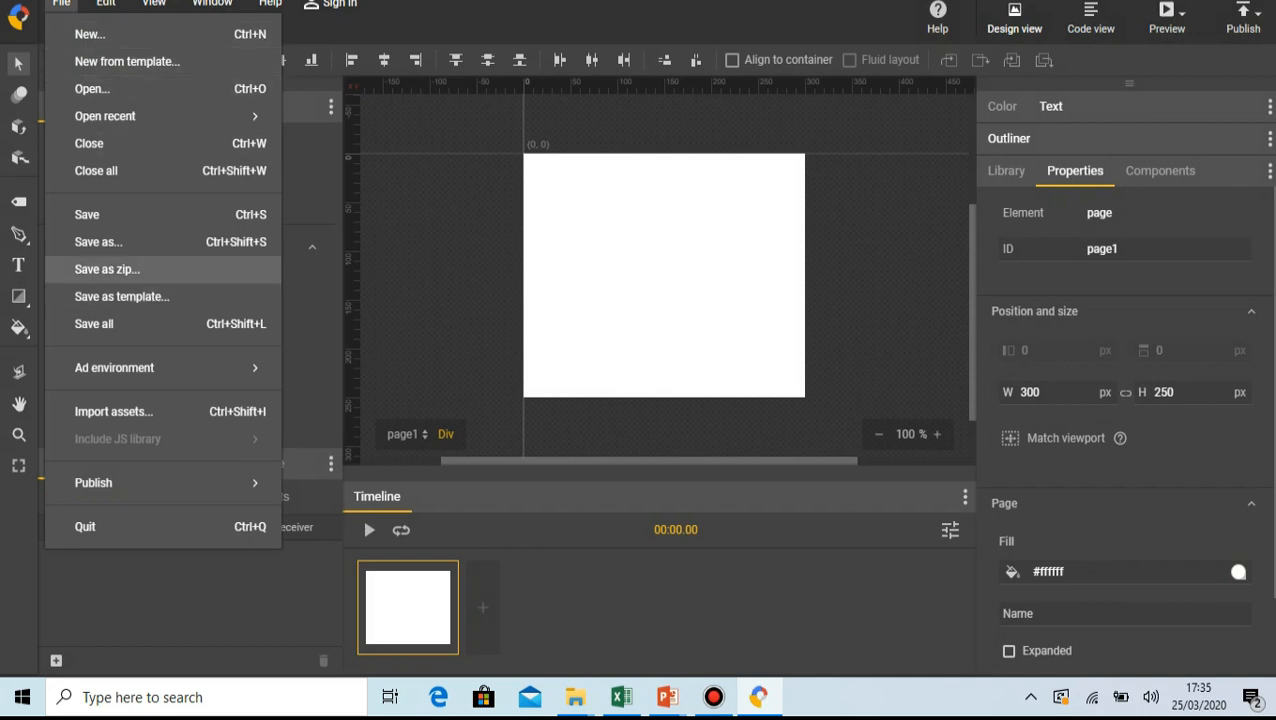
pyautogui.click(113, 411)
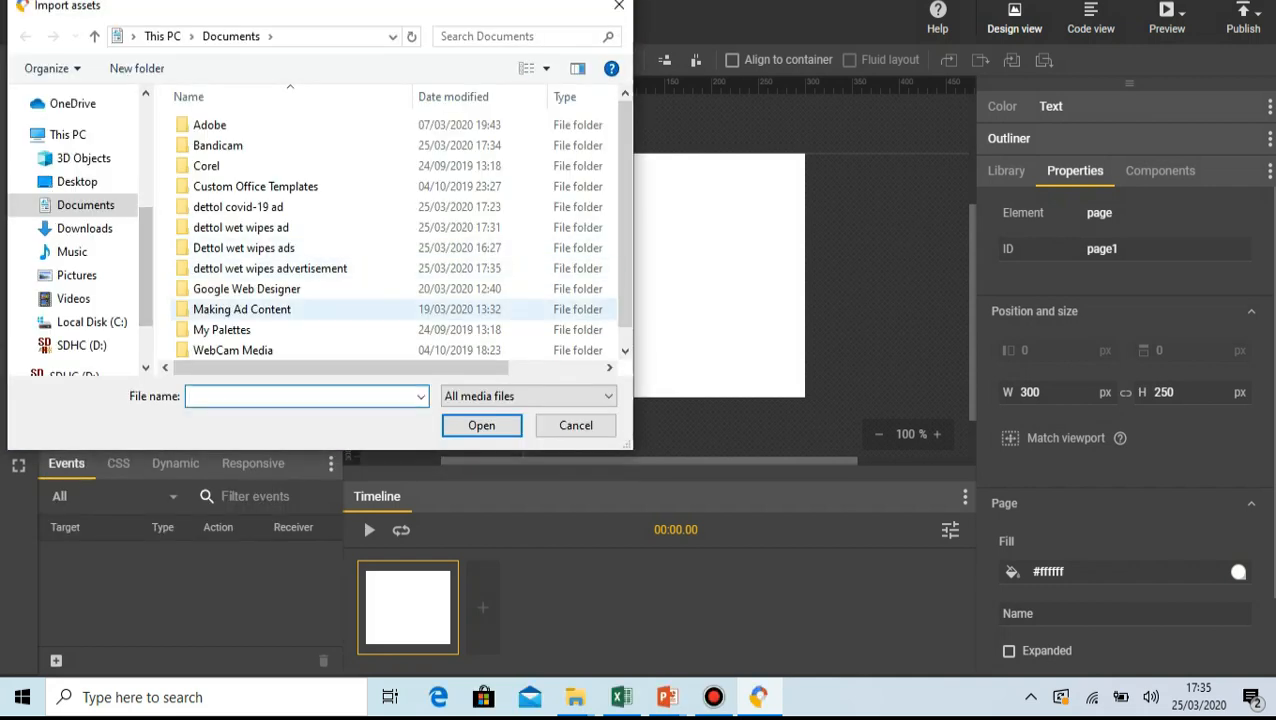
pyautogui.click(84, 228)
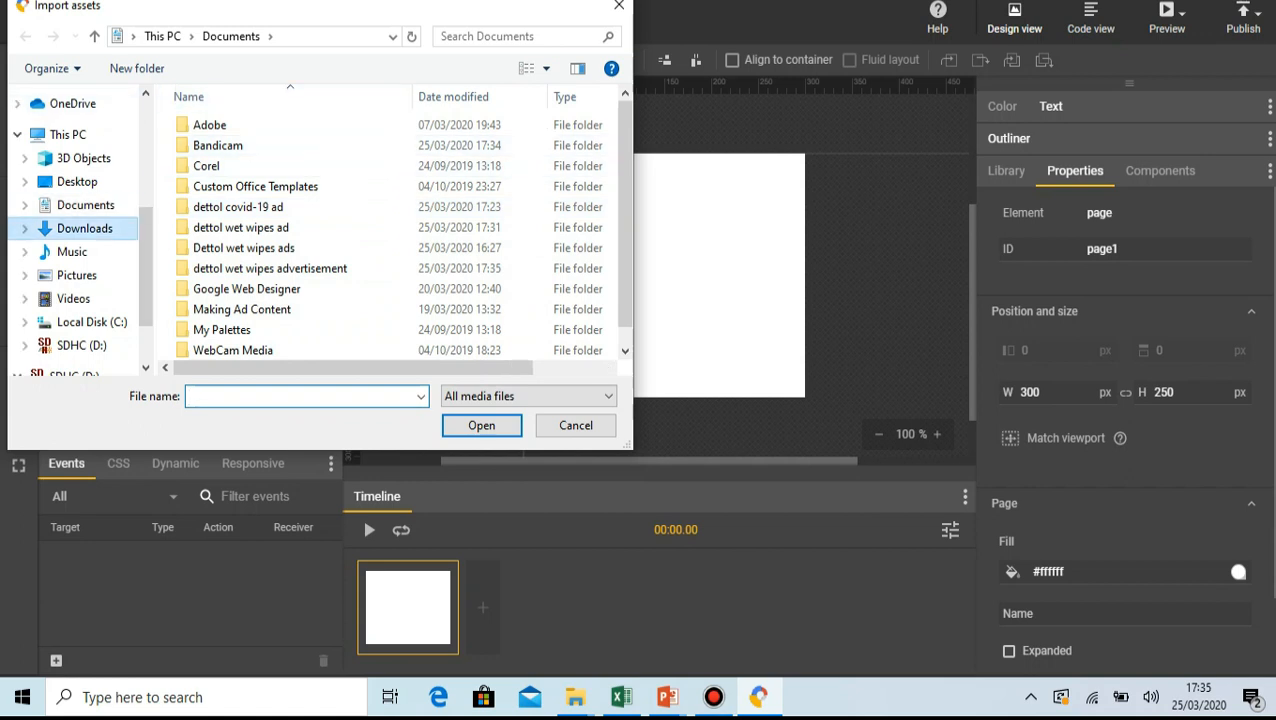
pyautogui.click(218, 152)
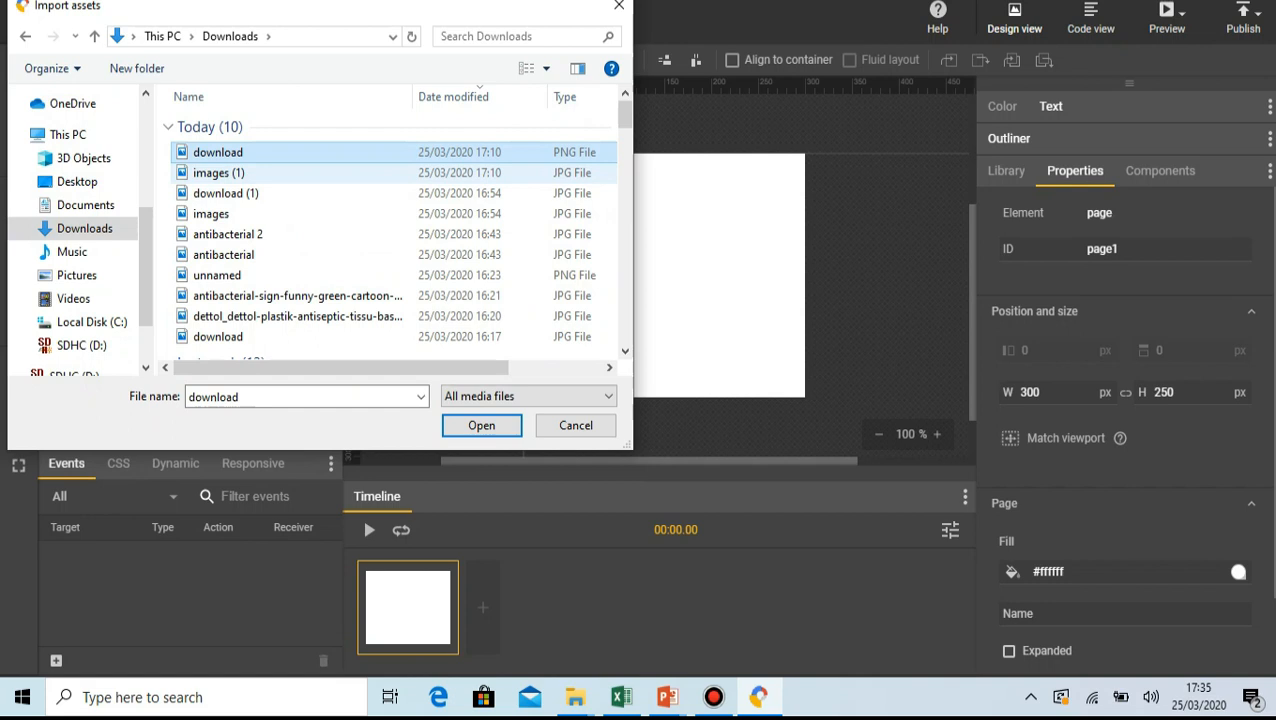
pyautogui.keyDown('ctrl'); pyautogui.click(218, 172); pyautogui.keyUp('ctrl')
pyautogui.keyDown('ctrl'); pyautogui.click(225, 193); pyautogui.keyUp('ctrl')
pyautogui.keyDown('ctrl'); pyautogui.click(211, 213); pyautogui.keyUp('ctrl')
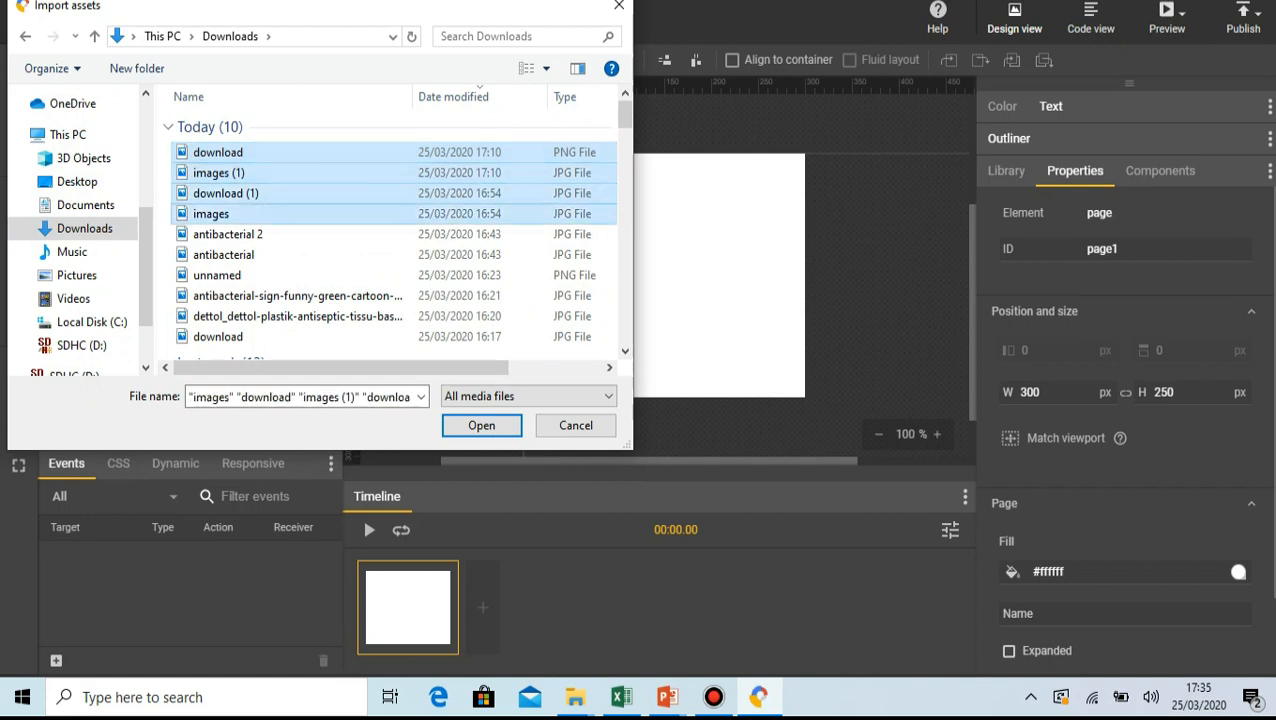
pyautogui.keyDown('ctrl'); pyautogui.click(228, 234); pyautogui.keyUp('ctrl')
pyautogui.keyDown('ctrl'); pyautogui.click(217, 275); pyautogui.keyUp('ctrl')
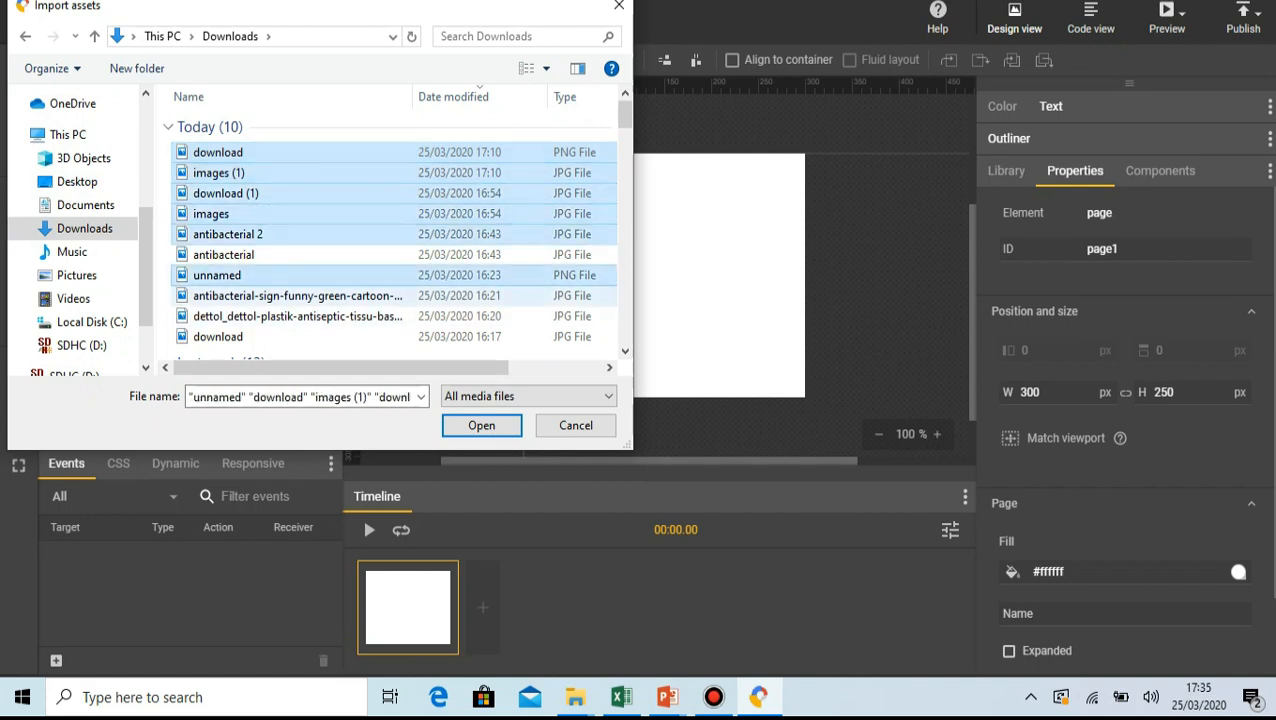
pyautogui.keyDown('ctrl'); pyautogui.click(252, 316); pyautogui.keyUp('ctrl')
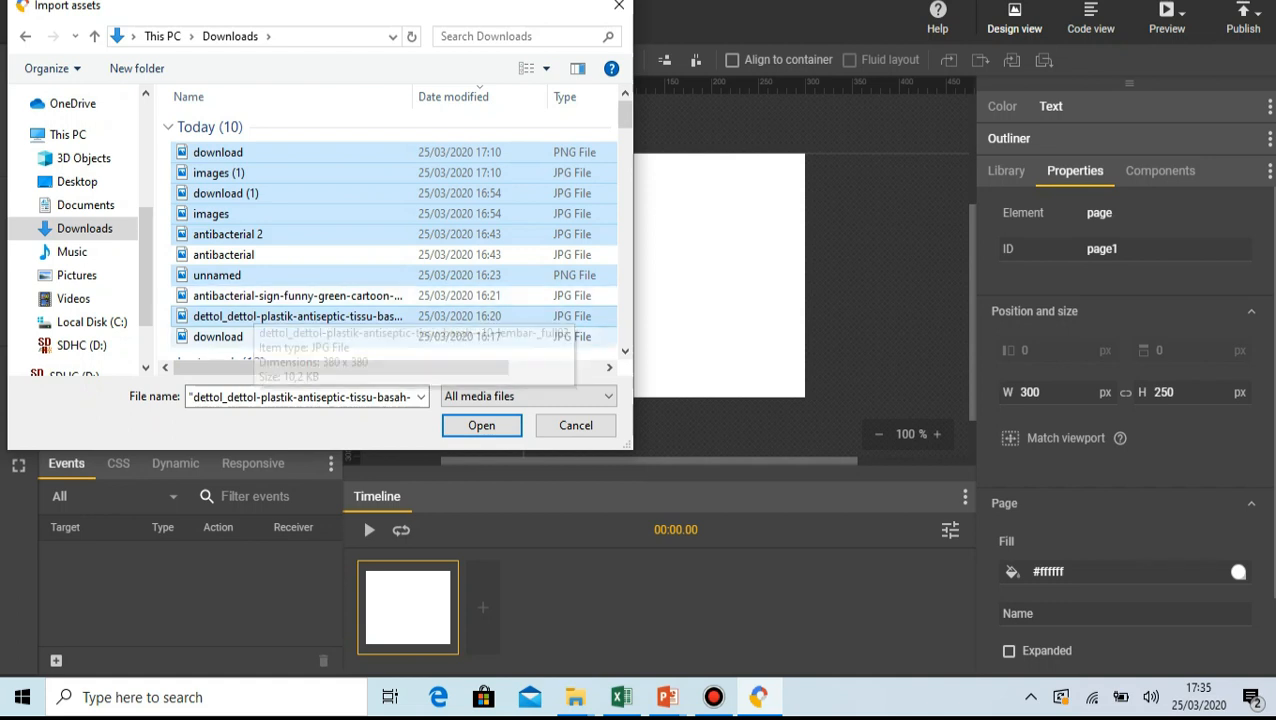
pyautogui.keyDown('ctrl'); pyautogui.click(218, 336); pyautogui.keyUp('ctrl')
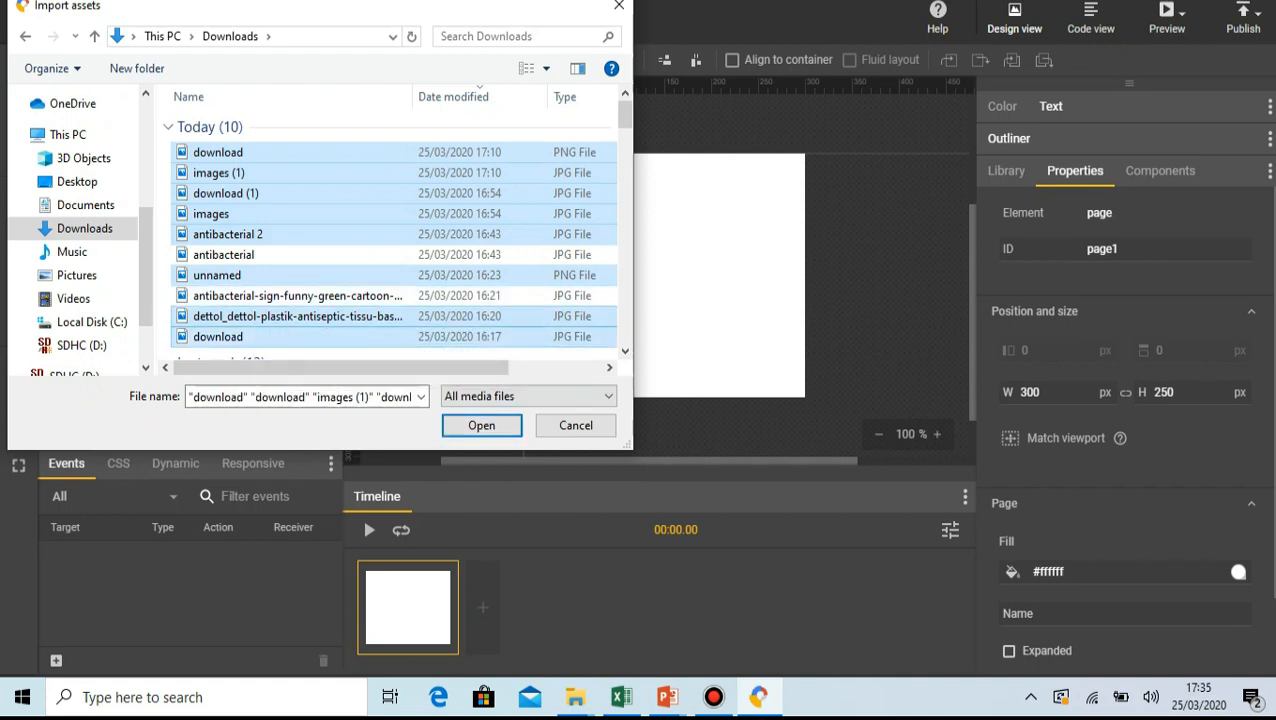
pyautogui.keyDown('ctrl'); pyautogui.click(218, 336); pyautogui.keyUp('ctrl')
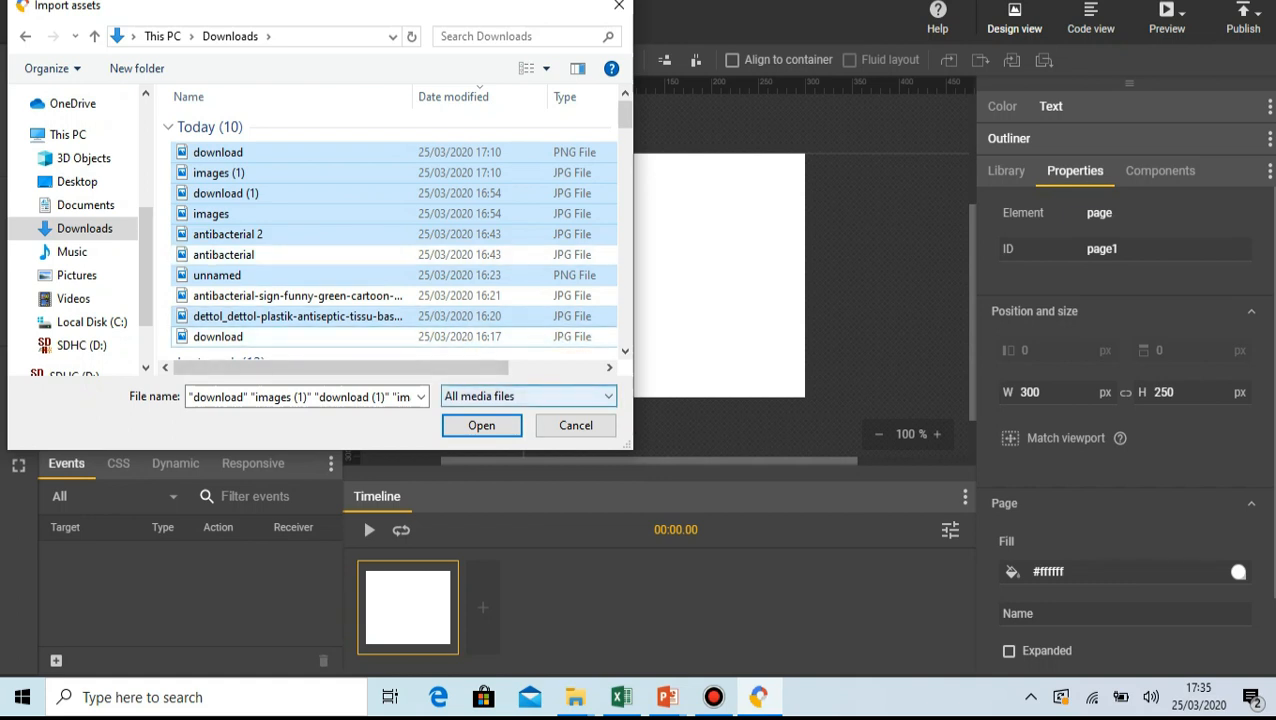
pyautogui.click(481, 425)
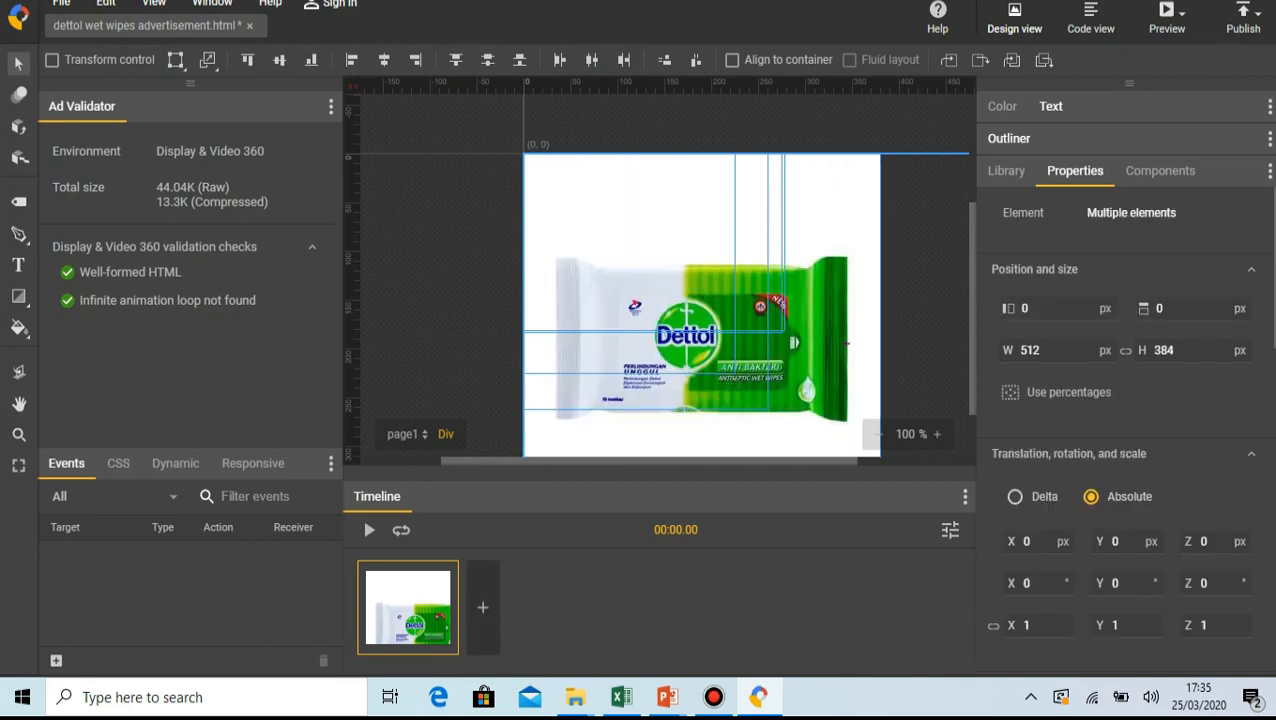
# - Clear all imported images off the page and place only the clinic background, download (1).jpg, at the page origin
pyautogui.press('Delete')
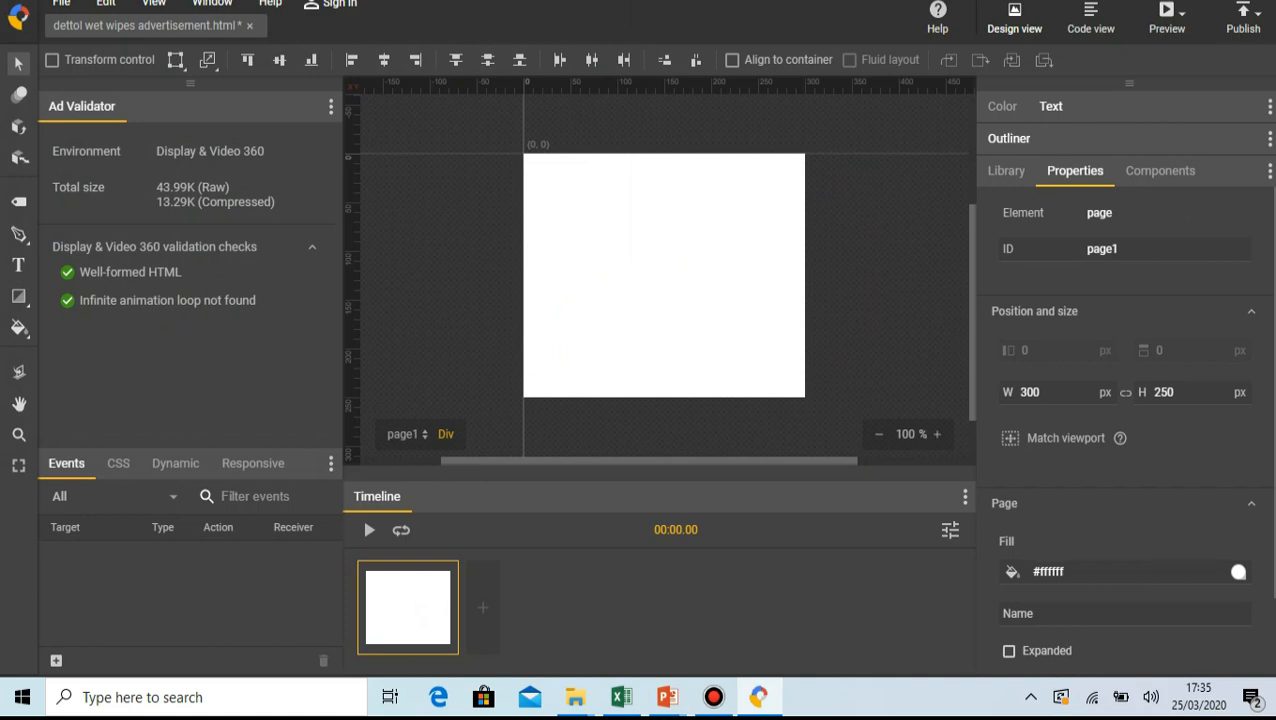
pyautogui.click(1005, 170)
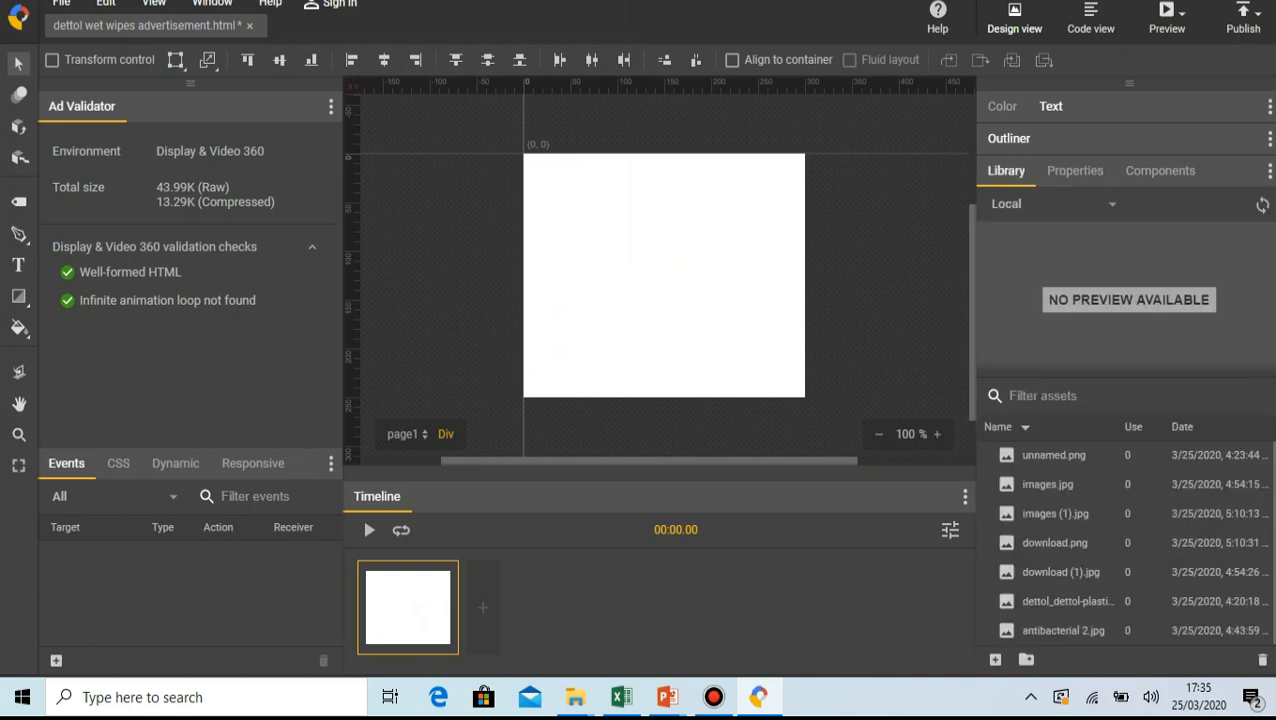
pyautogui.click(1053, 455)
pyautogui.click(1047, 484)
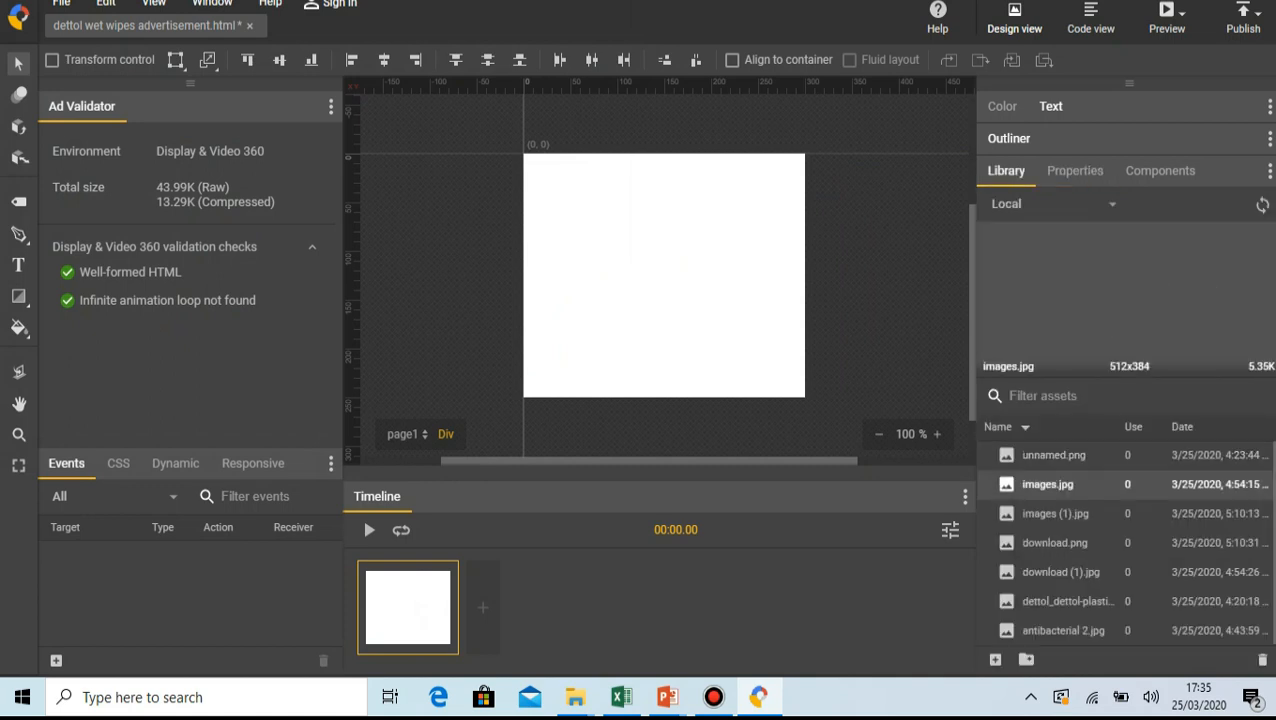
pyautogui.click(1055, 513)
pyautogui.click(1054, 542)
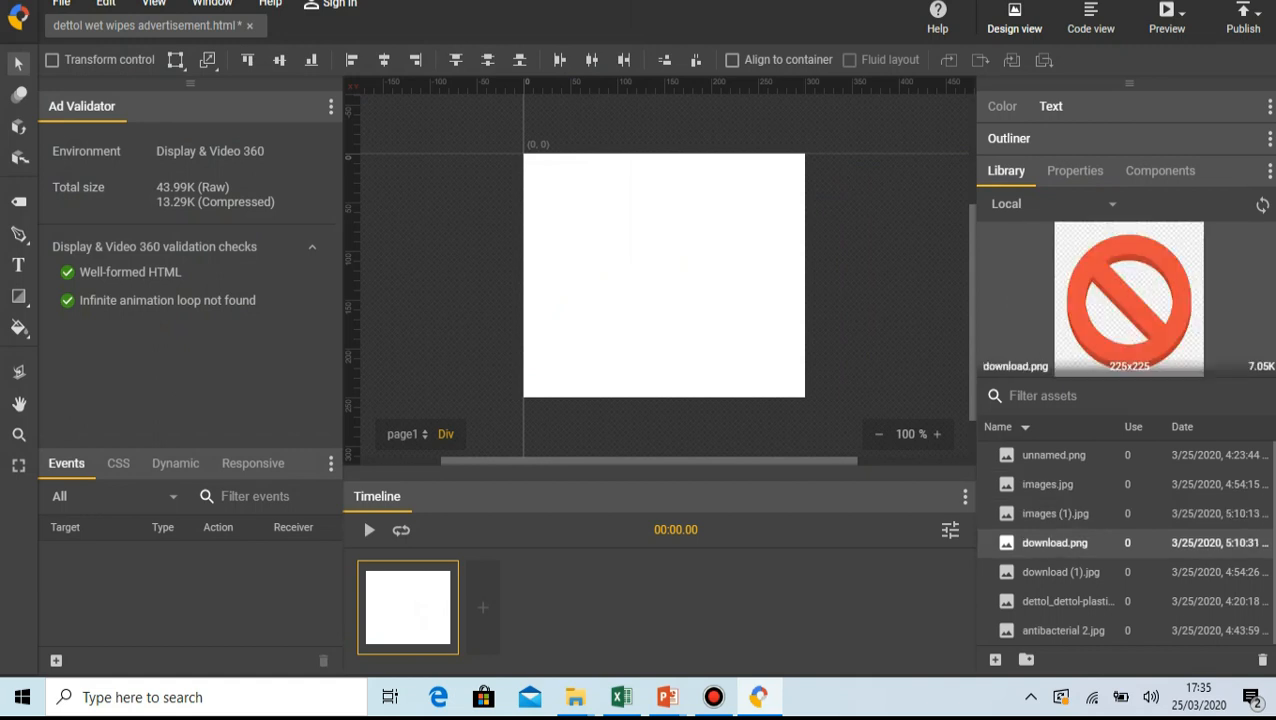
pyautogui.click(1060, 571)
pyautogui.moveTo(1060, 571); pyautogui.dragTo(453, 151)
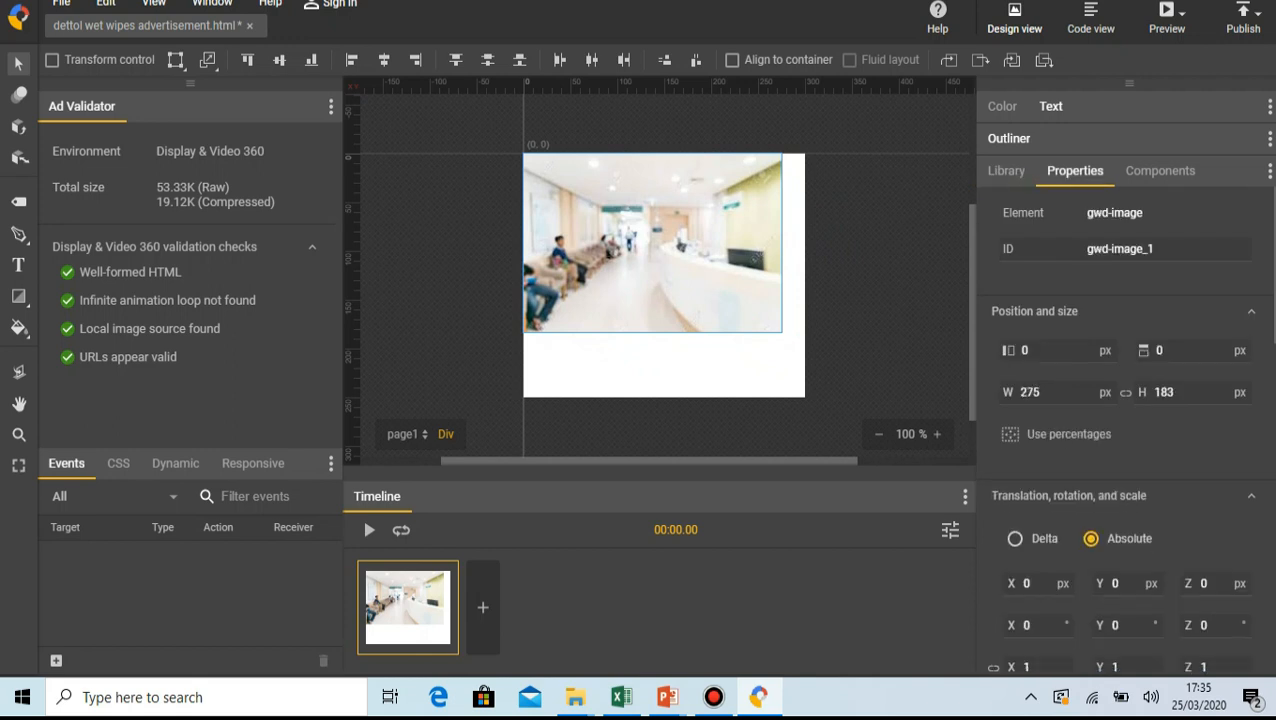
# - Resize the clinic background image to 300 x 250 px so that it covers the whole banner
pyautogui.click(1028, 392)
pyautogui.write('300')
pyautogui.press('Tab')
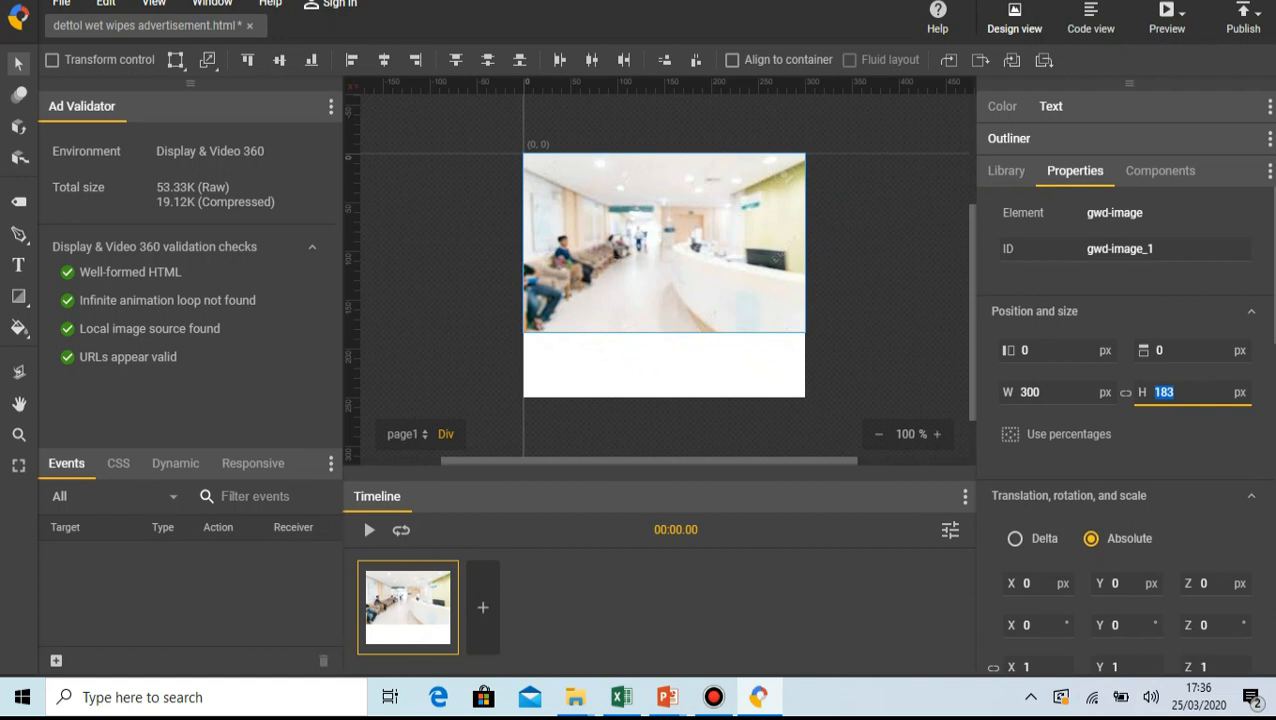
pyautogui.write('250')
pyautogui.press('Left')
pyautogui.press('BackSpace')
pyautogui.write('1')
pyautogui.press('Return')
pyautogui.click(1163, 392)
pyautogui.write('250')
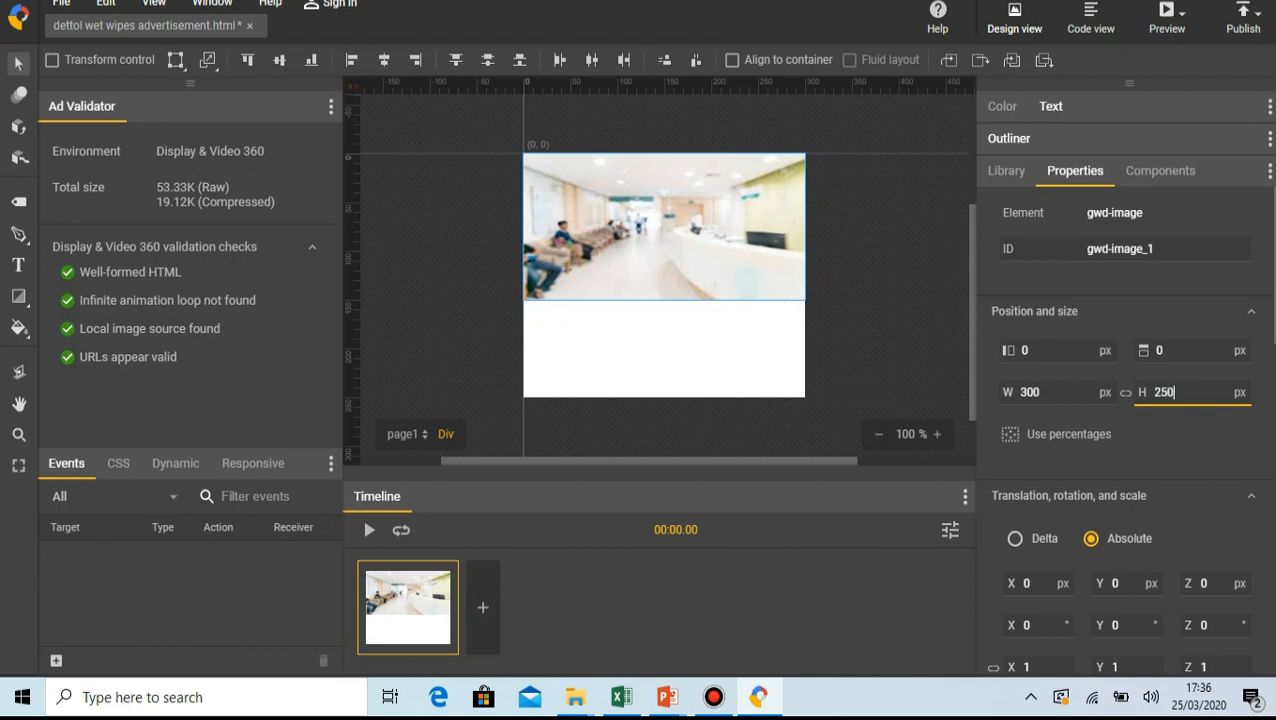
pyautogui.press('Return')
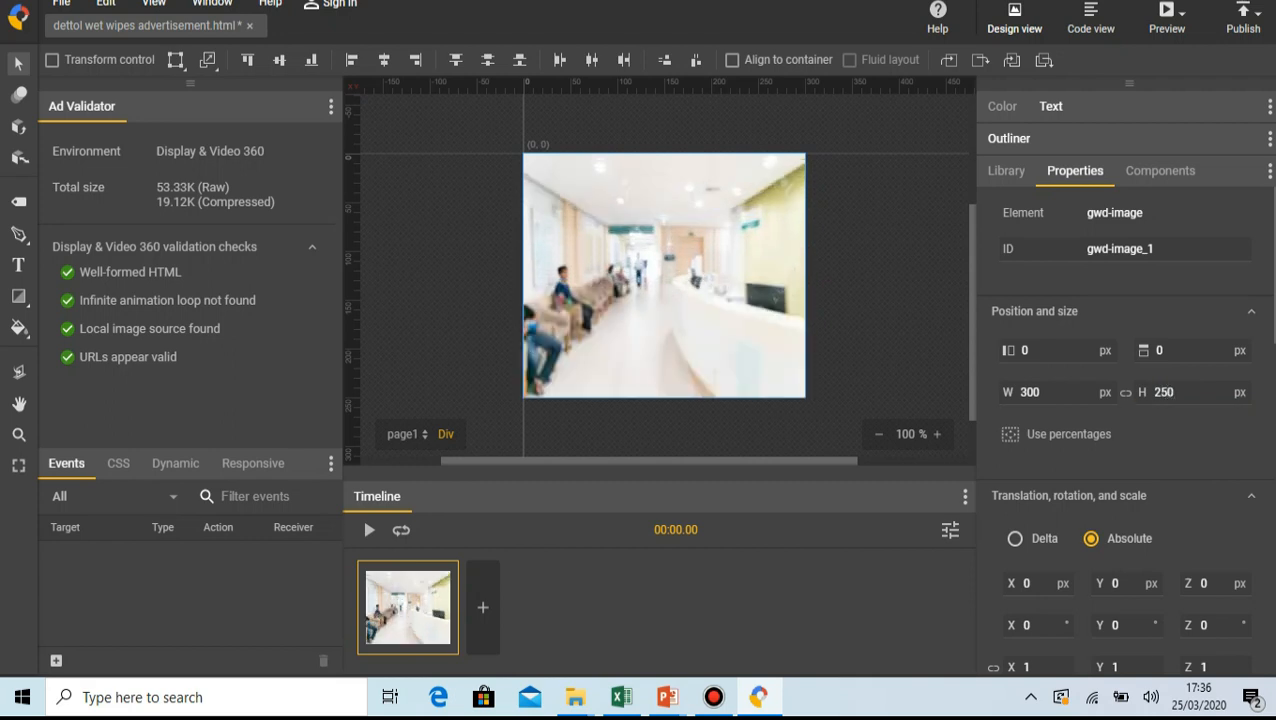
pyautogui.press('Escape')
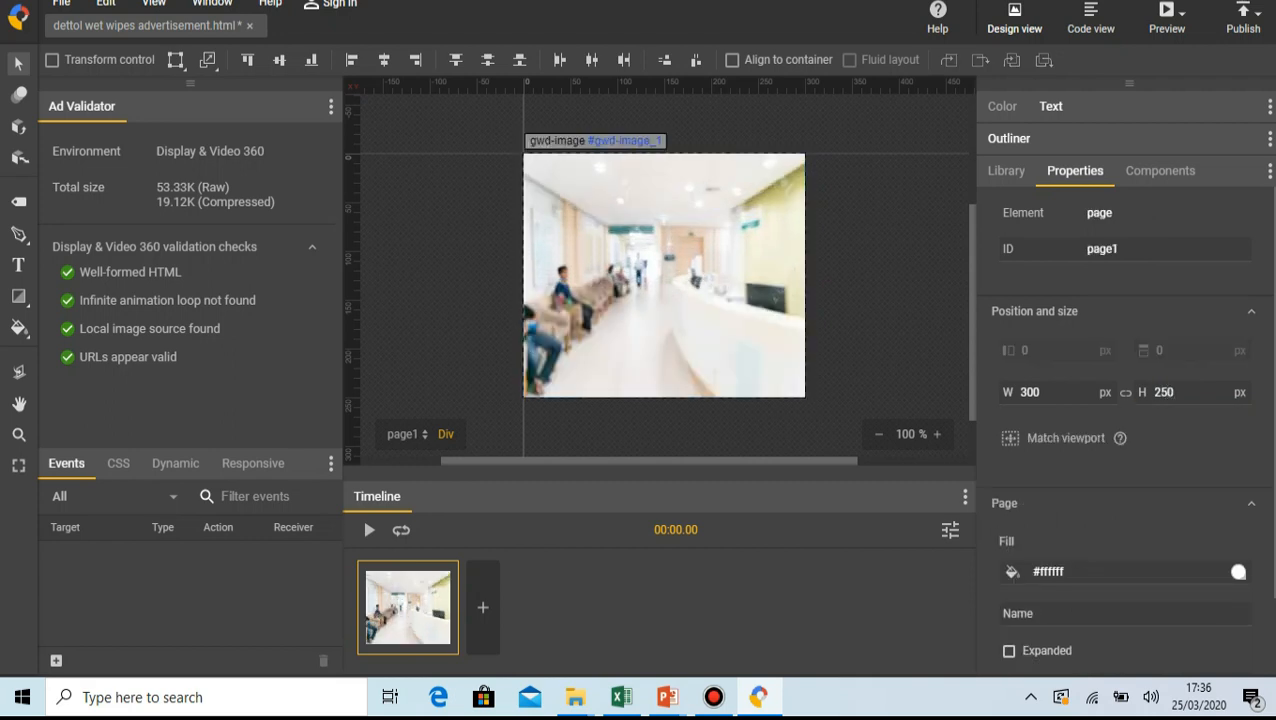
# - Place the unnamed.png logo from the asset library beside the banner's right edge, about 78 px down
pyautogui.click(1005, 170)
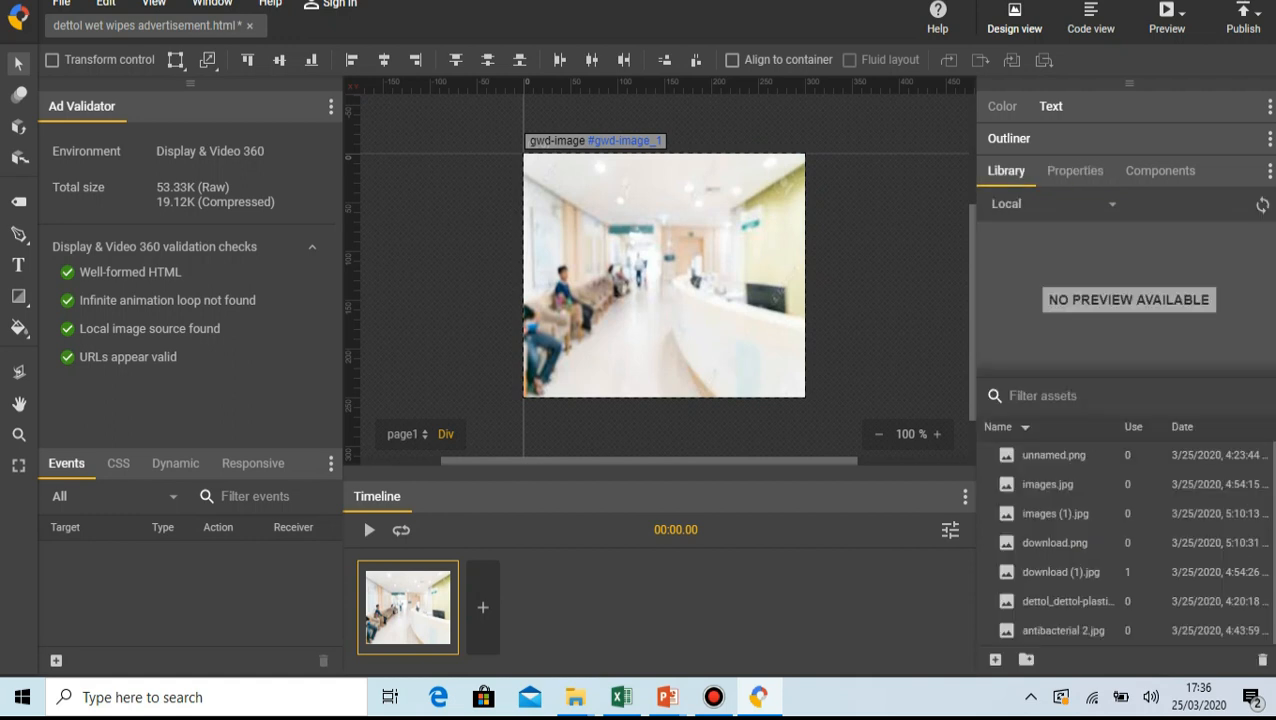
pyautogui.moveTo(1053, 455); pyautogui.dragTo(805, 229)
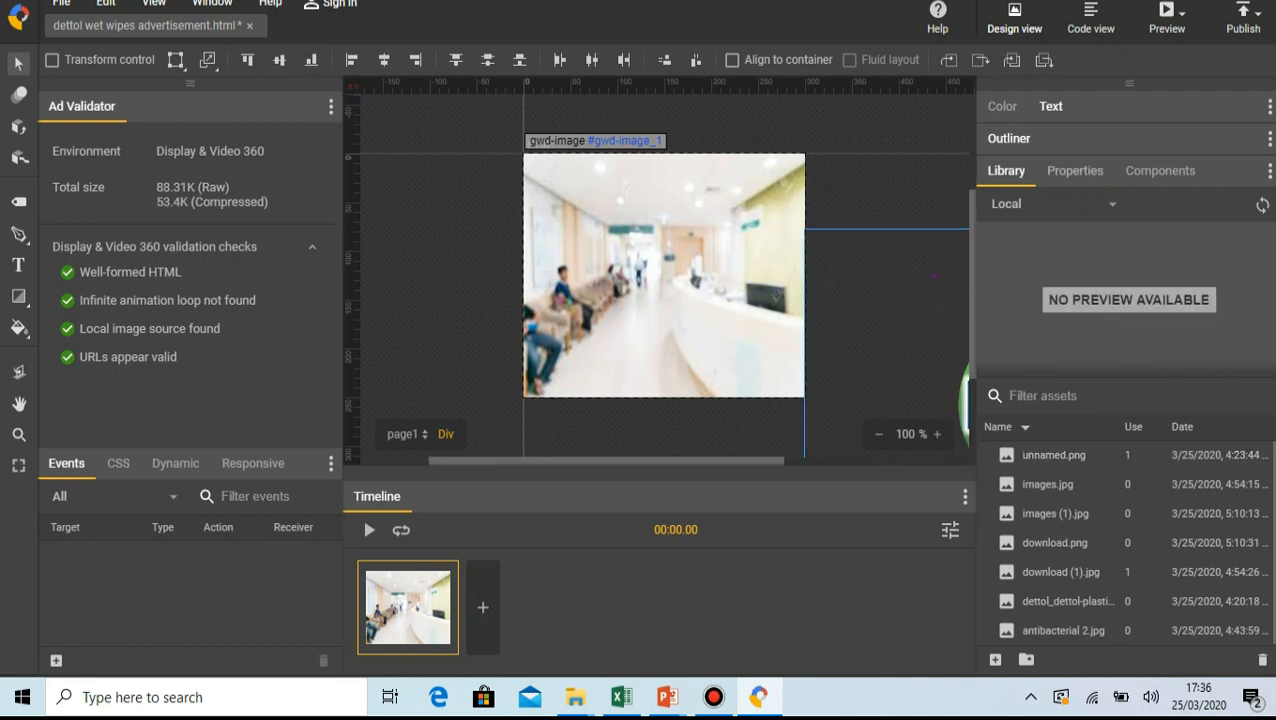
# - Resize the Dettol logo image to 150 x 120 px and move it into the banner's upper-right corner
pyautogui.click(1074, 170)
pyautogui.doubleClick(1030, 392)
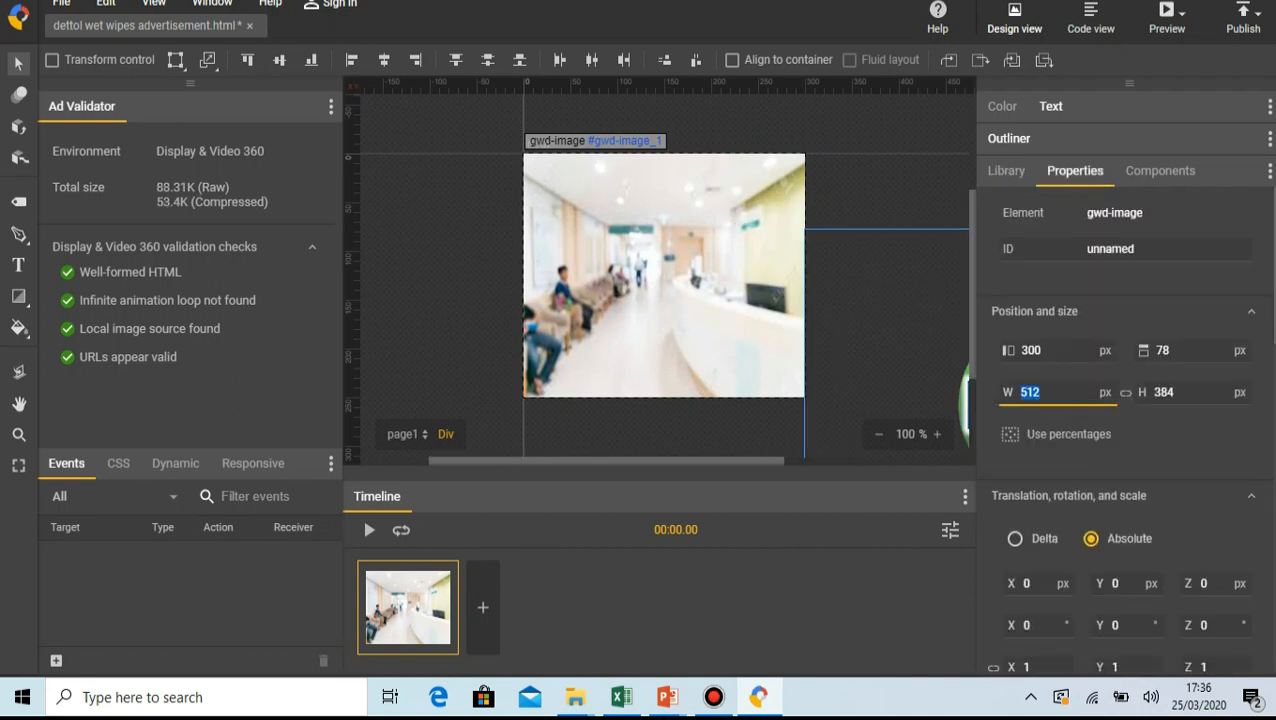
pyautogui.write('150')
pyautogui.press('Tab')
pyautogui.write('12')
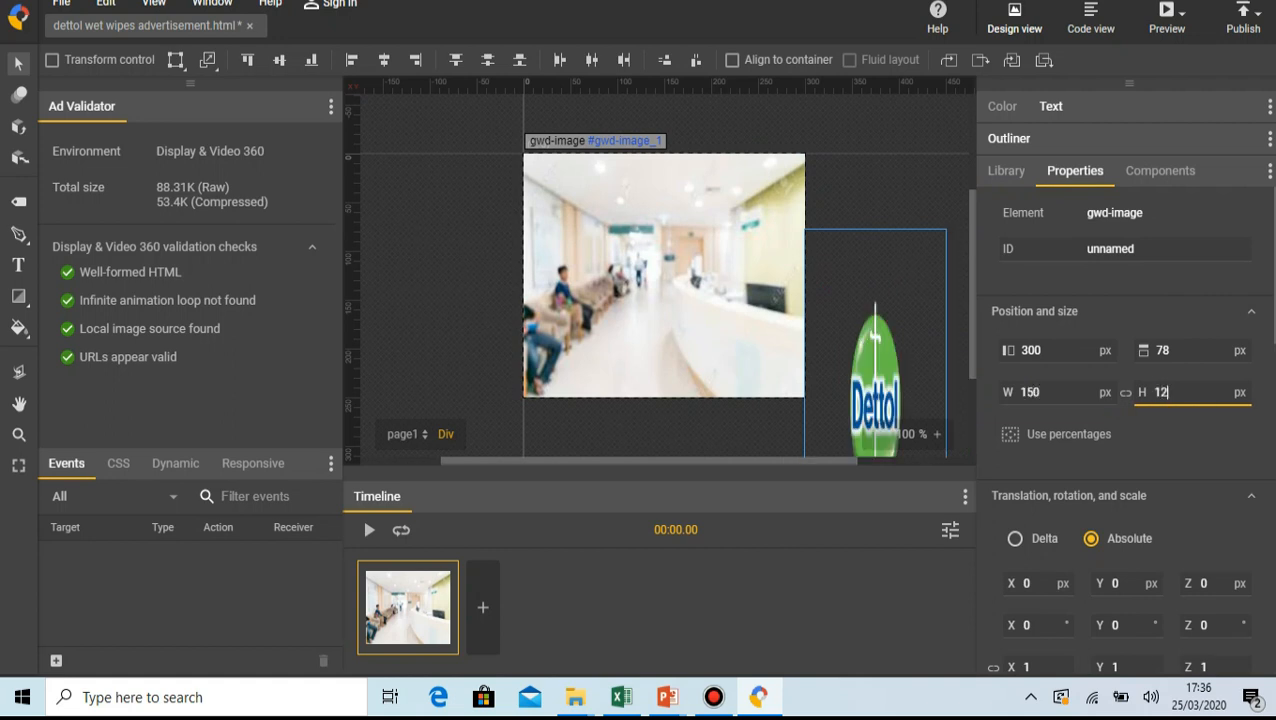
pyautogui.write('0')
pyautogui.press('Return')
pyautogui.moveTo(905, 292); pyautogui.dragTo(779, 212)
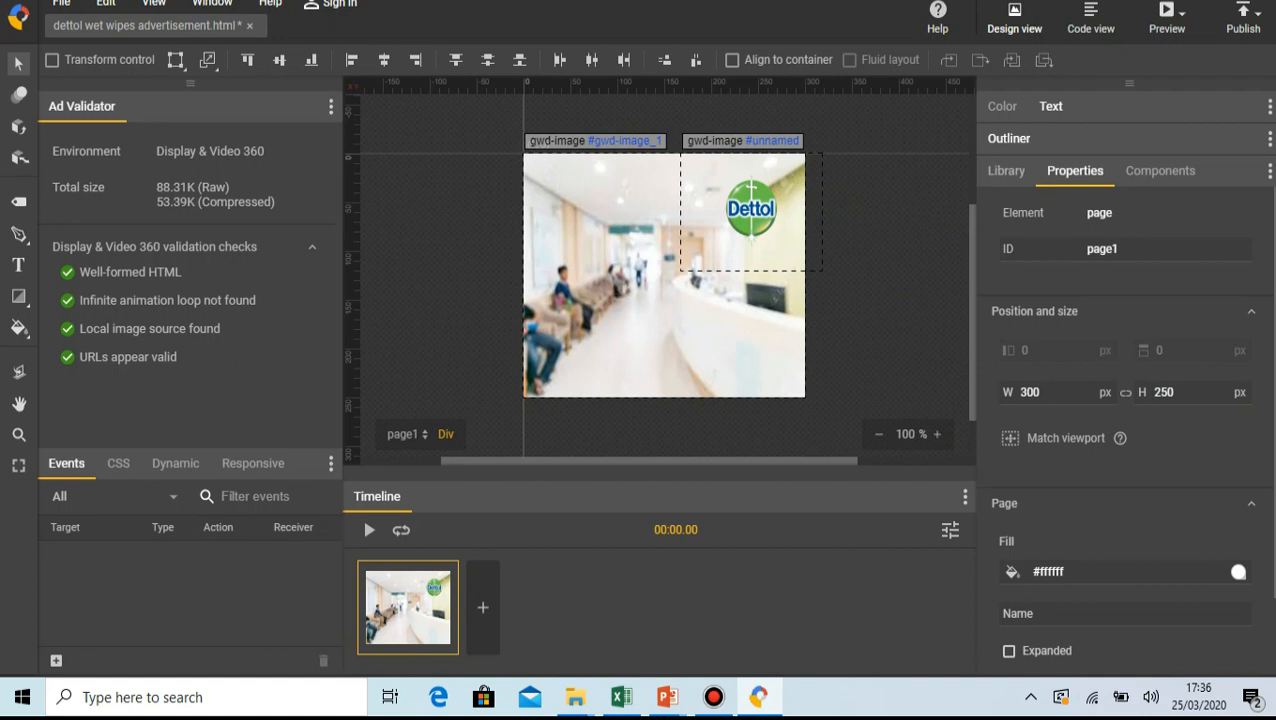
# - Place the dettol_dettol-plastik wet wipes image from the asset library near the banner's lower-right corner, at about 205, 208 px
pyautogui.click(1005, 170)
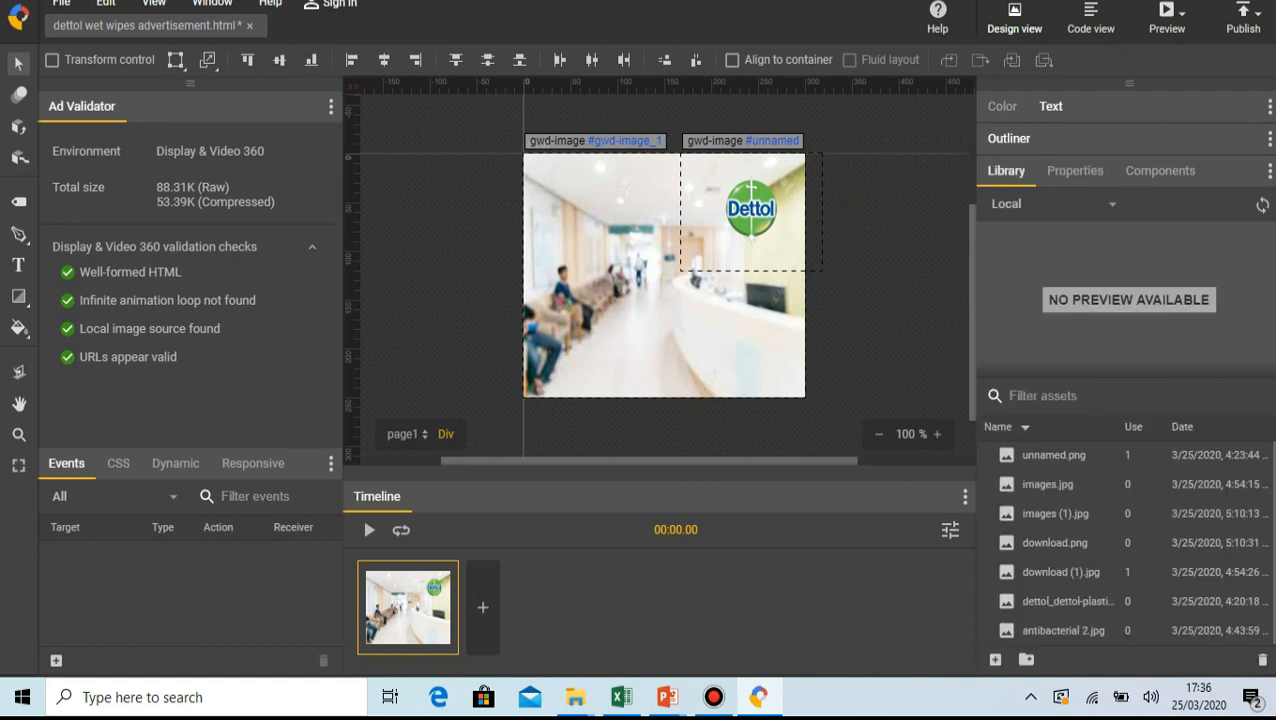
pyautogui.click(1047, 484)
pyautogui.click(1054, 542)
pyautogui.click(1067, 600)
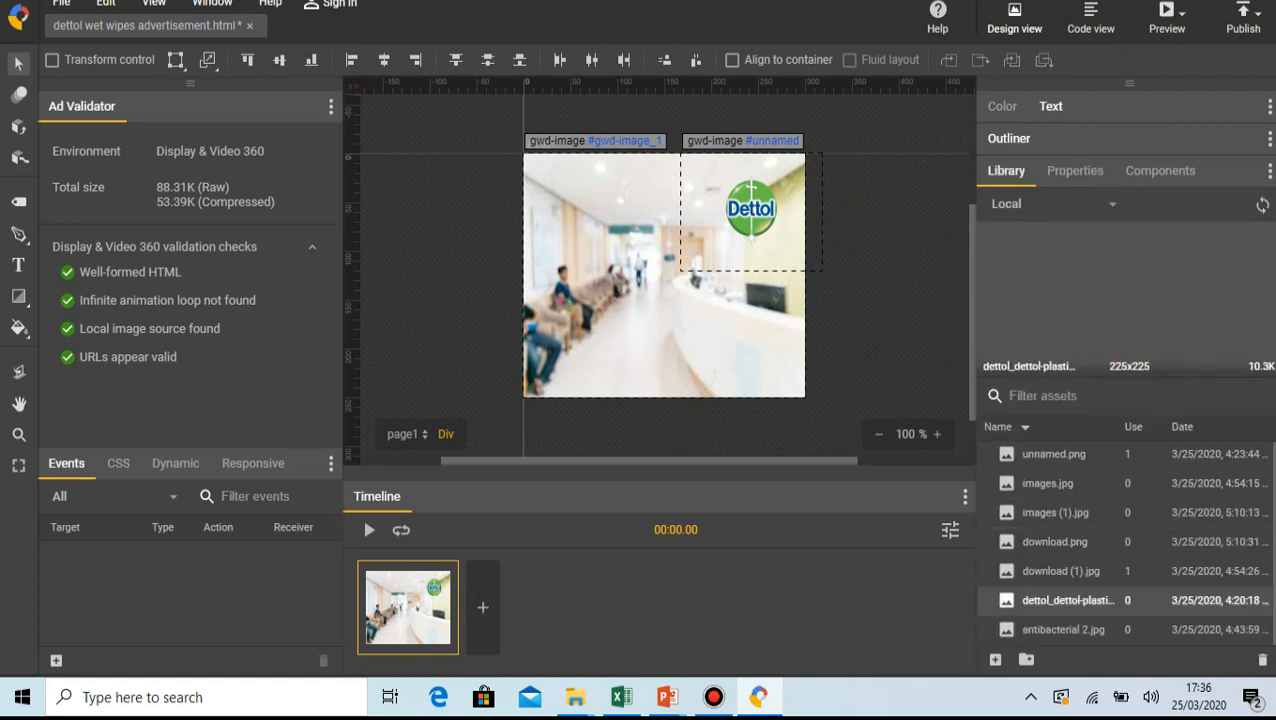
pyautogui.moveTo(1067, 600); pyautogui.dragTo(715, 358)
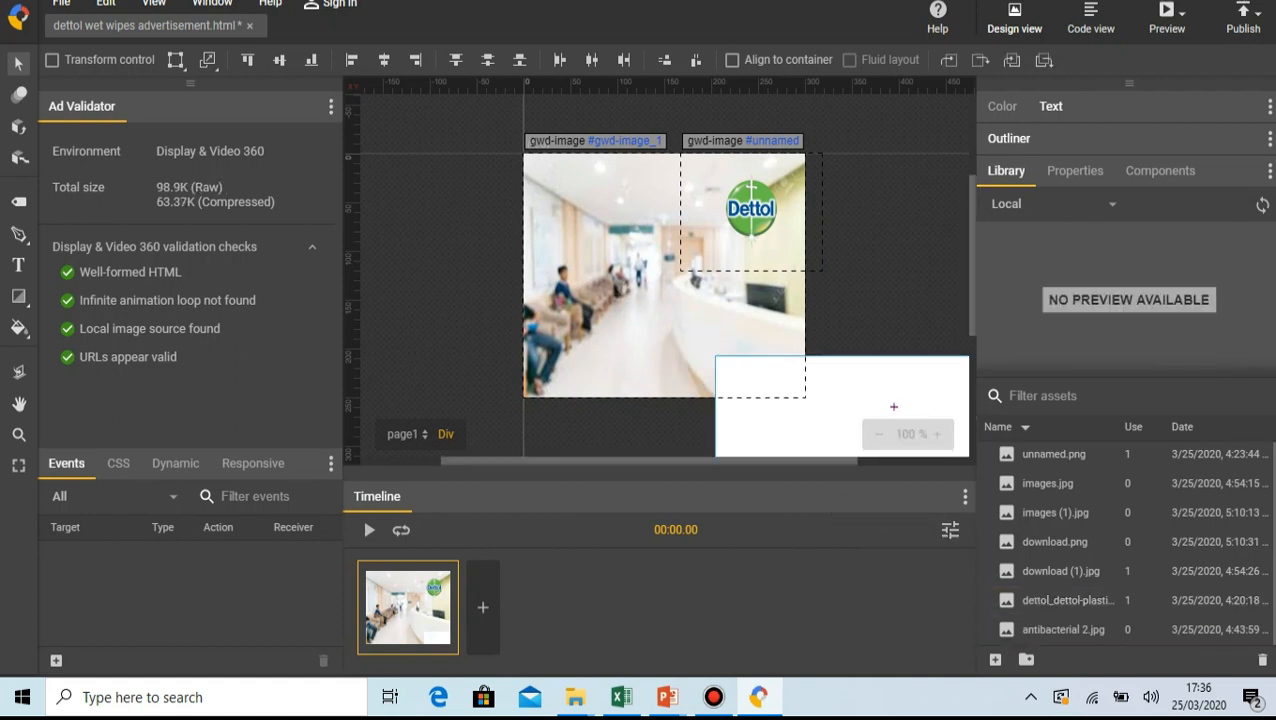
# - Resize the wet wipes image to 130 x 130 px and move it to about 143, 119 px, below the logo
pyautogui.click(1024, 392)
pyautogui.write('130')
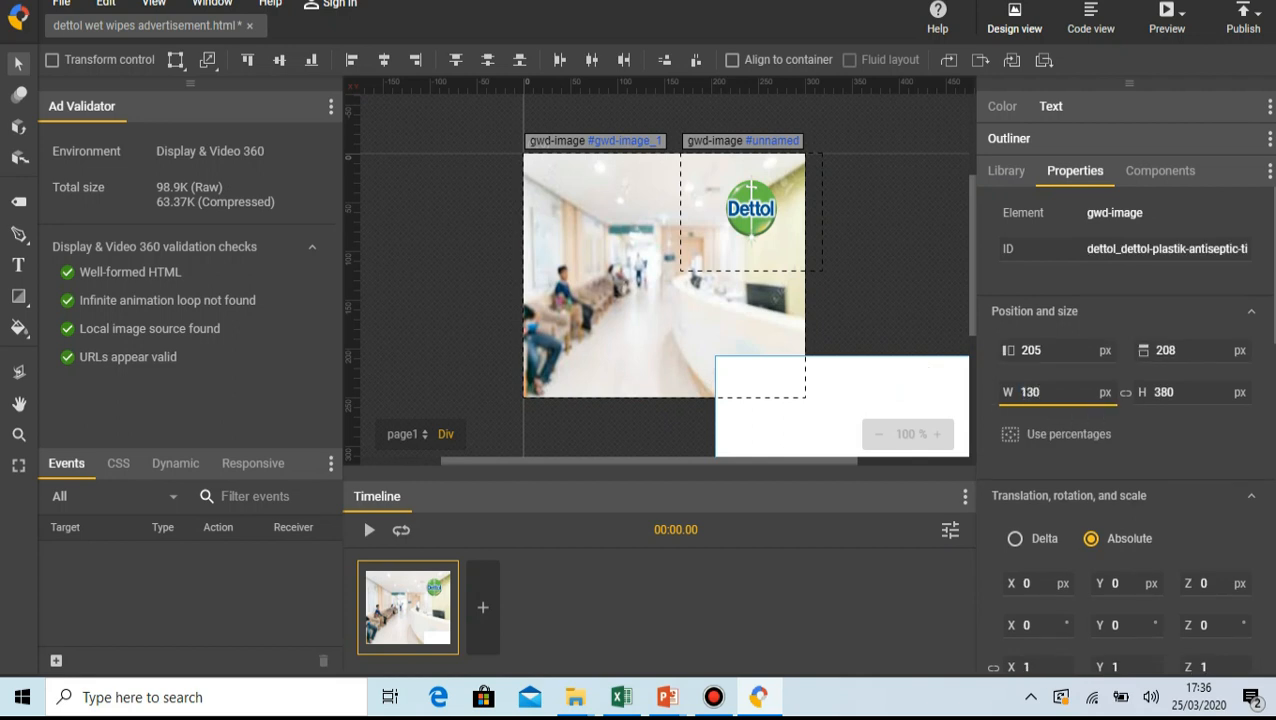
pyautogui.press('Tab')
pyautogui.write('130')
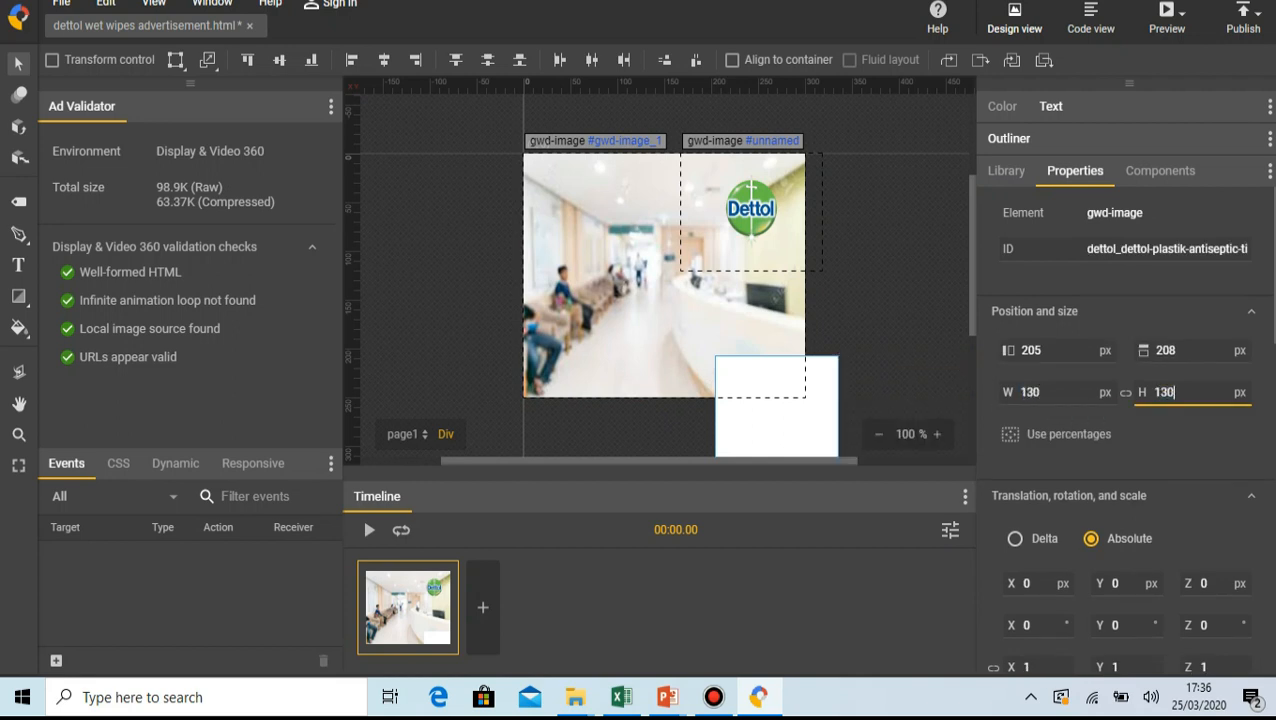
pyautogui.press('Return')
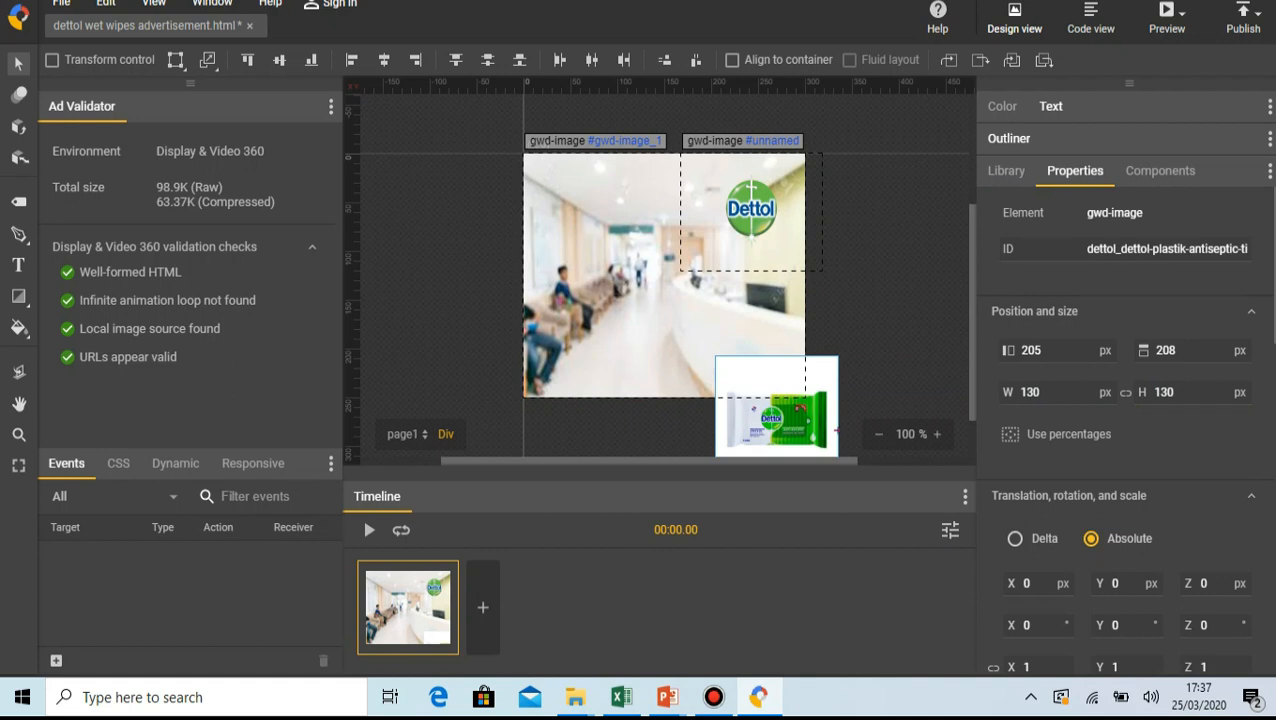
pyautogui.moveTo(805, 433); pyautogui.dragTo(747, 346)
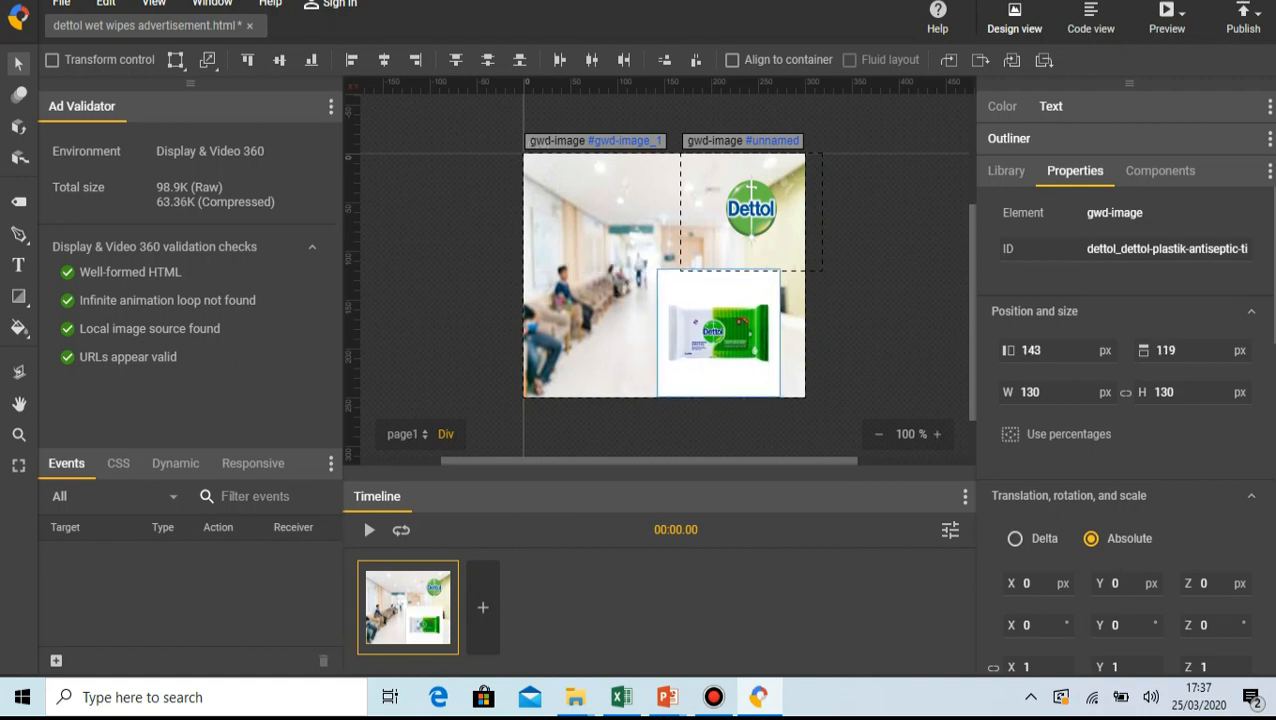
pyautogui.press('Escape')
# - Place antibacterial 2.jpg from the asset library over the lower-right part of the banner
pyautogui.click(1005, 170)
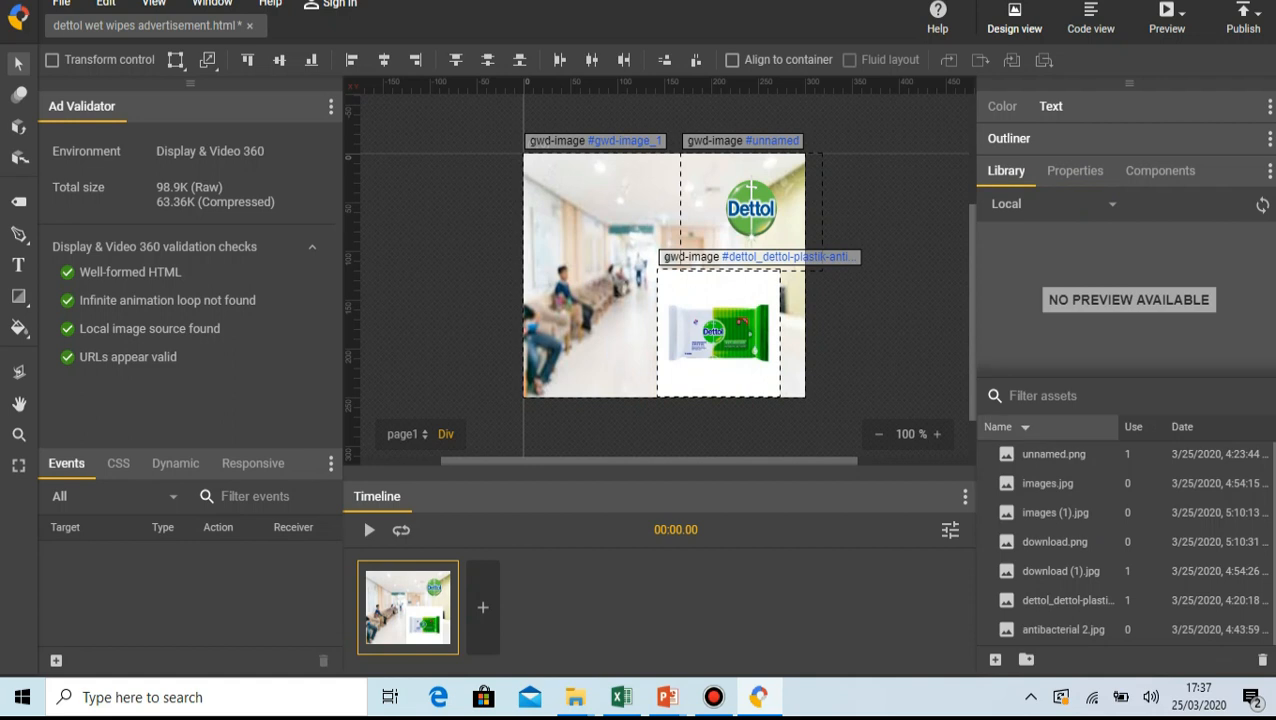
pyautogui.click(1063, 629)
pyautogui.moveTo(1063, 629); pyautogui.dragTo(647, 308)
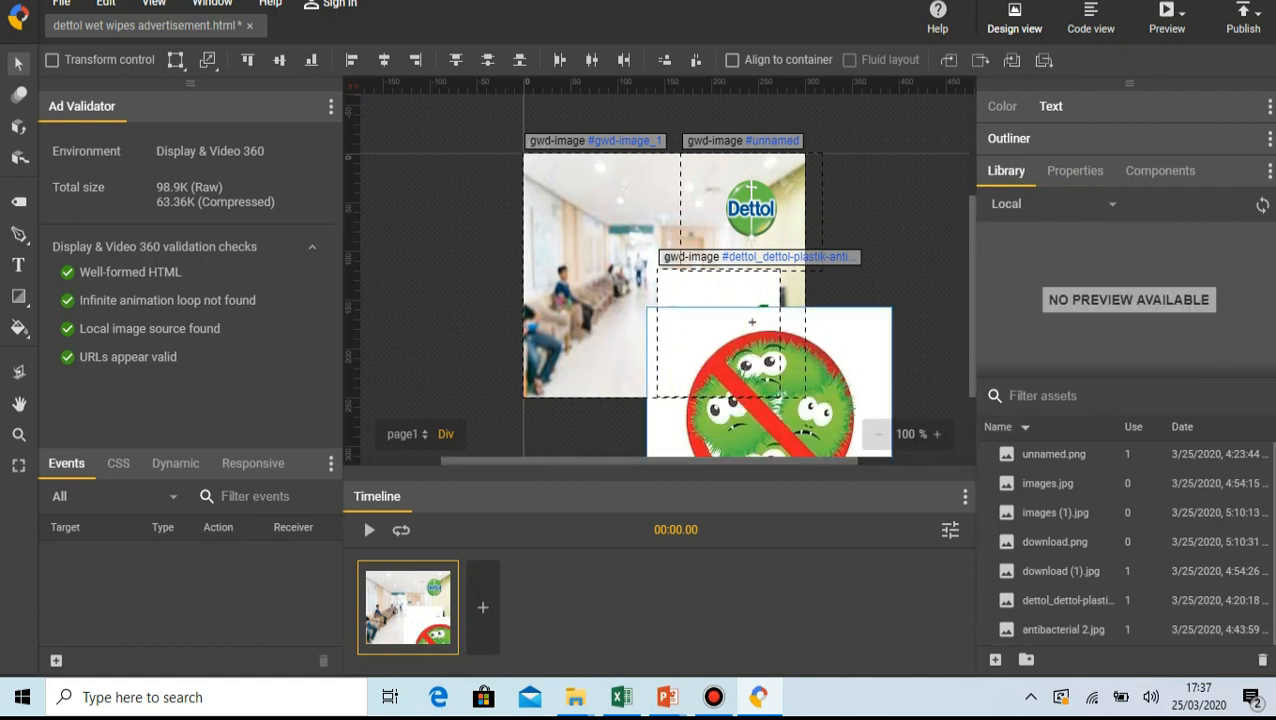
# - Resize the antibacterial germ image to 130 x 130 px
pyautogui.click(1056, 392)
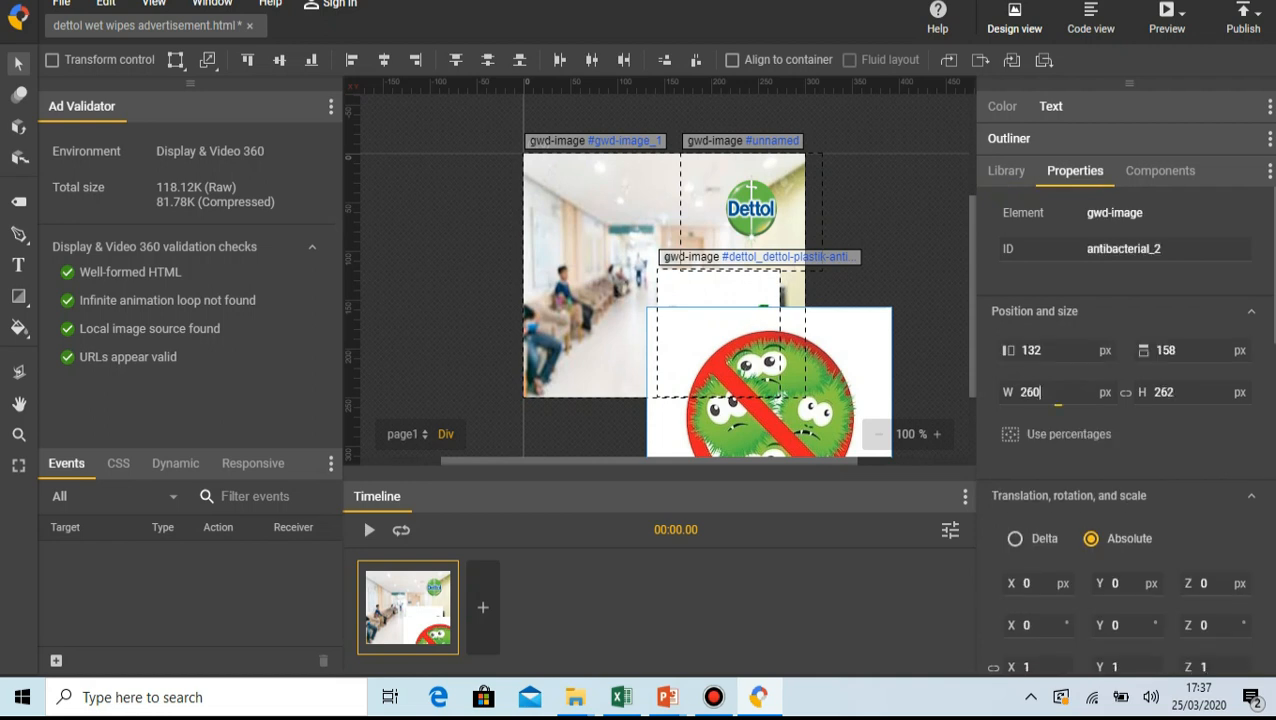
pyautogui.press('BackSpace')
pyautogui.press('BackSpace')
pyautogui.press('BackSpace')
pyautogui.write('130')
pyautogui.press('Tab')
pyautogui.write('130')
pyautogui.press('Return')
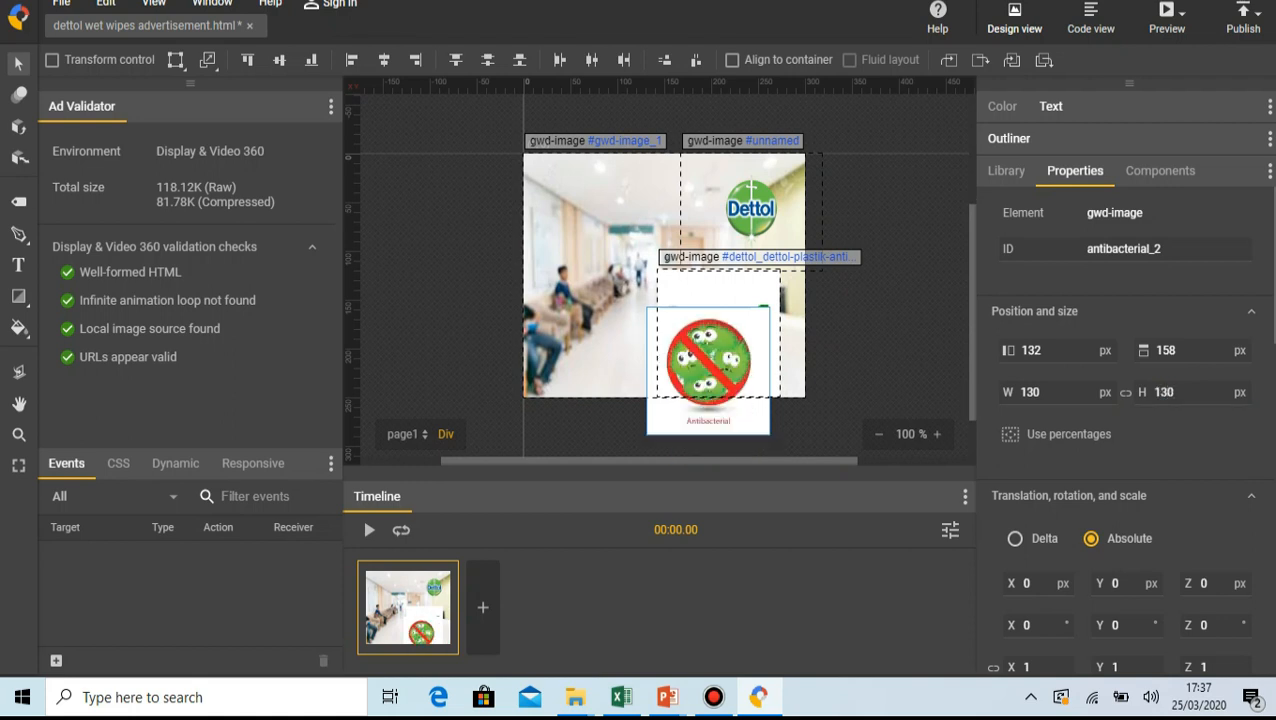
# - Move the germ image to the banner's lower-left area and shift the wet wipes image to 148, 119 px beside it
pyautogui.moveTo(734, 417); pyautogui.dragTo(687, 378)
pyautogui.click(680, 378)
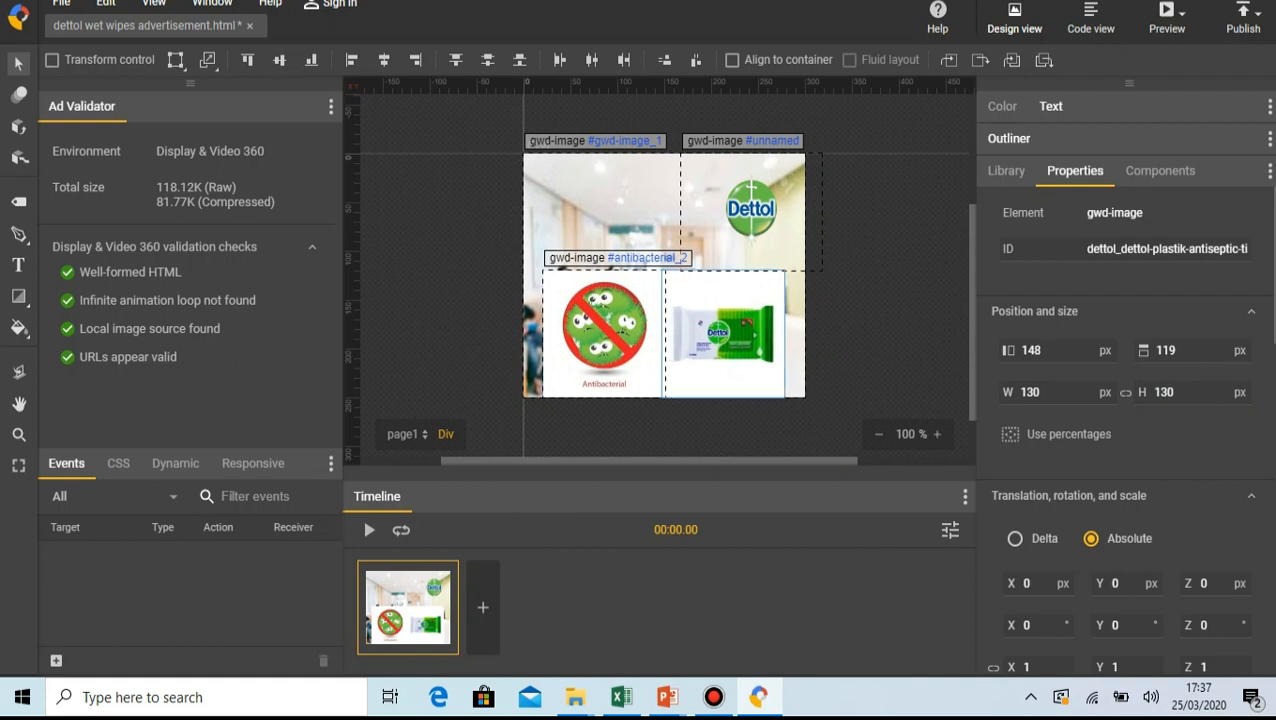
pyautogui.press('Down')
pyautogui.press('Up')
pyautogui.press('Up')
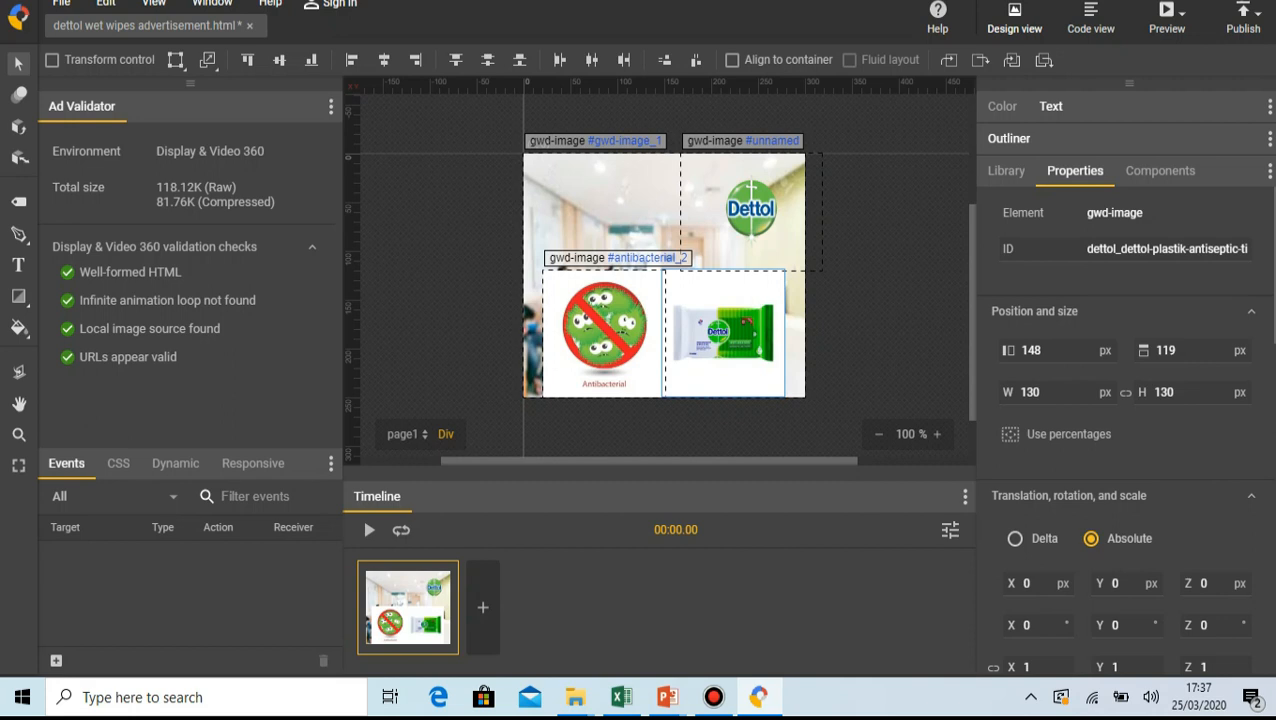
pyautogui.press('Escape')
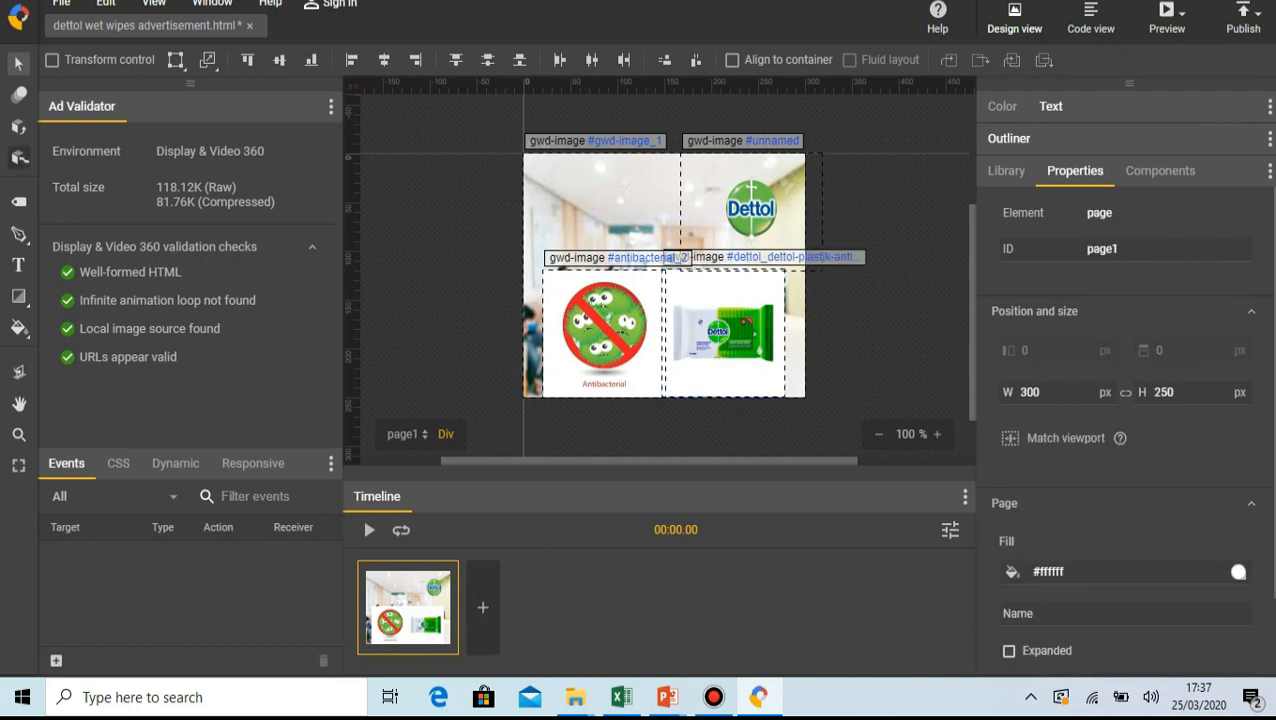
# - Add a 168 x 120 px text box at the banner's upper-left corner reading "You don't need alcohol swabs to clean your surroundings, you only need Dettol"
pyautogui.click(18, 265)
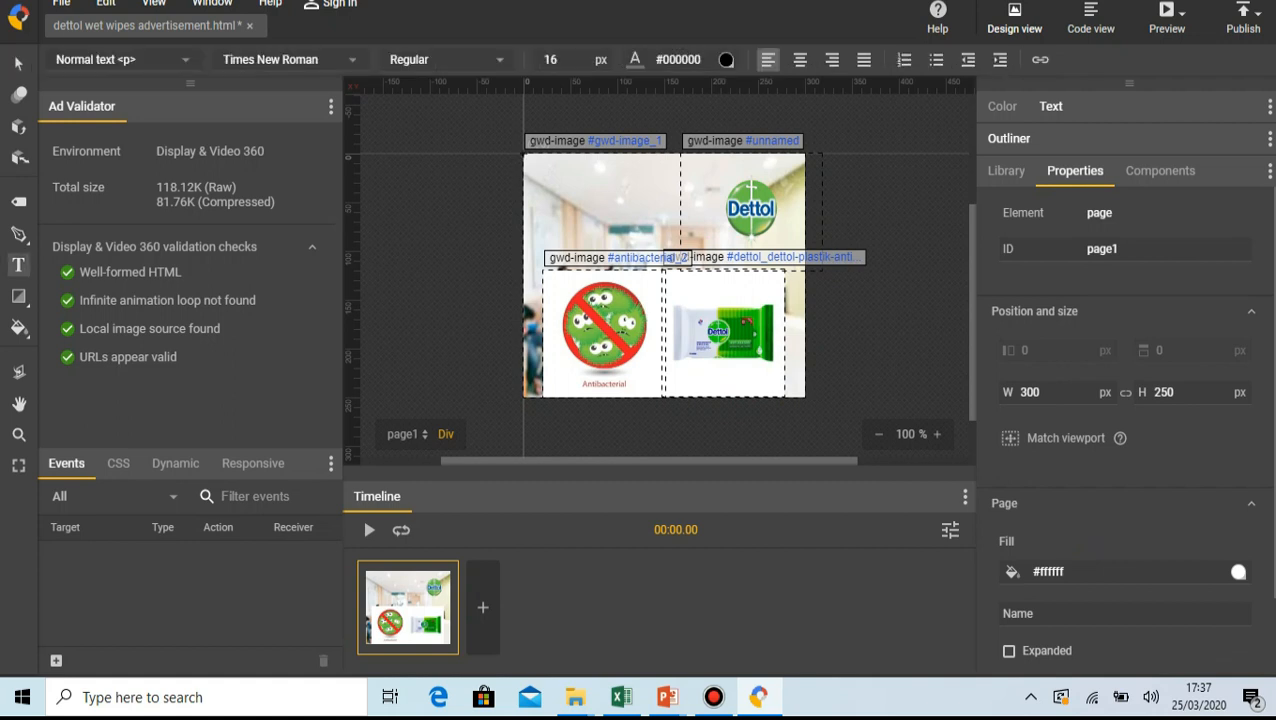
pyautogui.moveTo(524, 153); pyautogui.dragTo(681, 270)
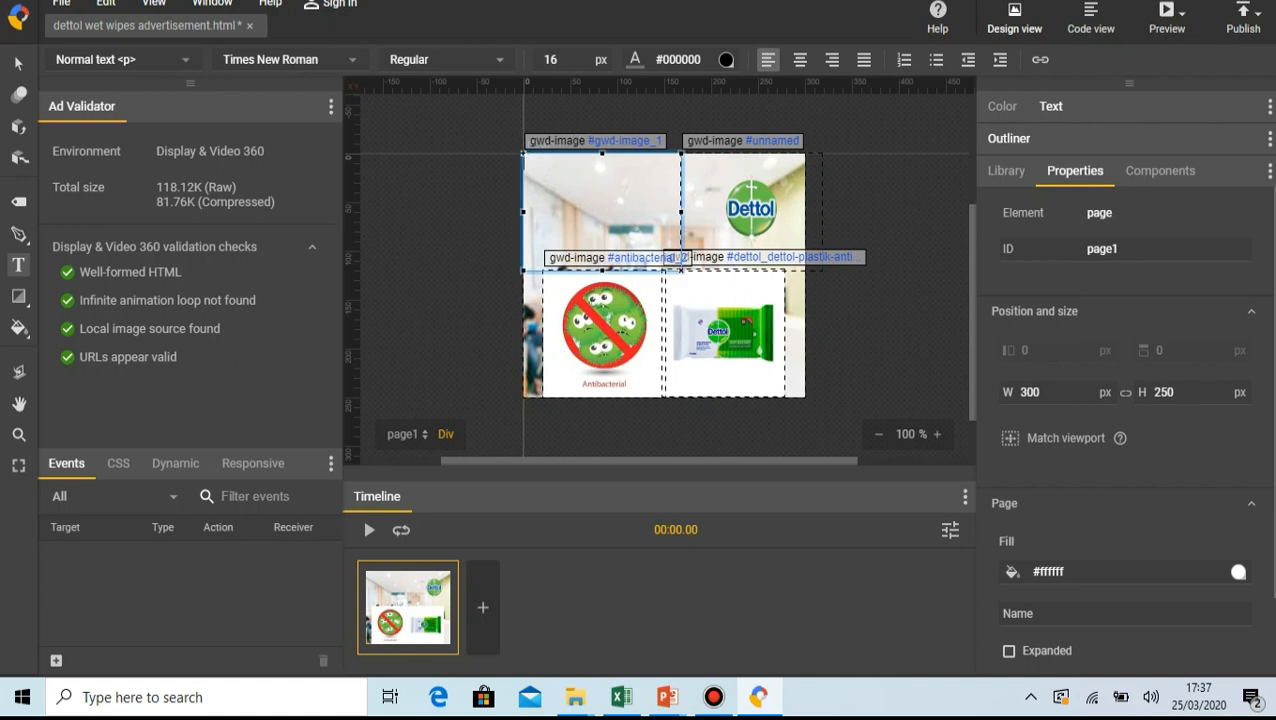
pyautogui.write("You don't")
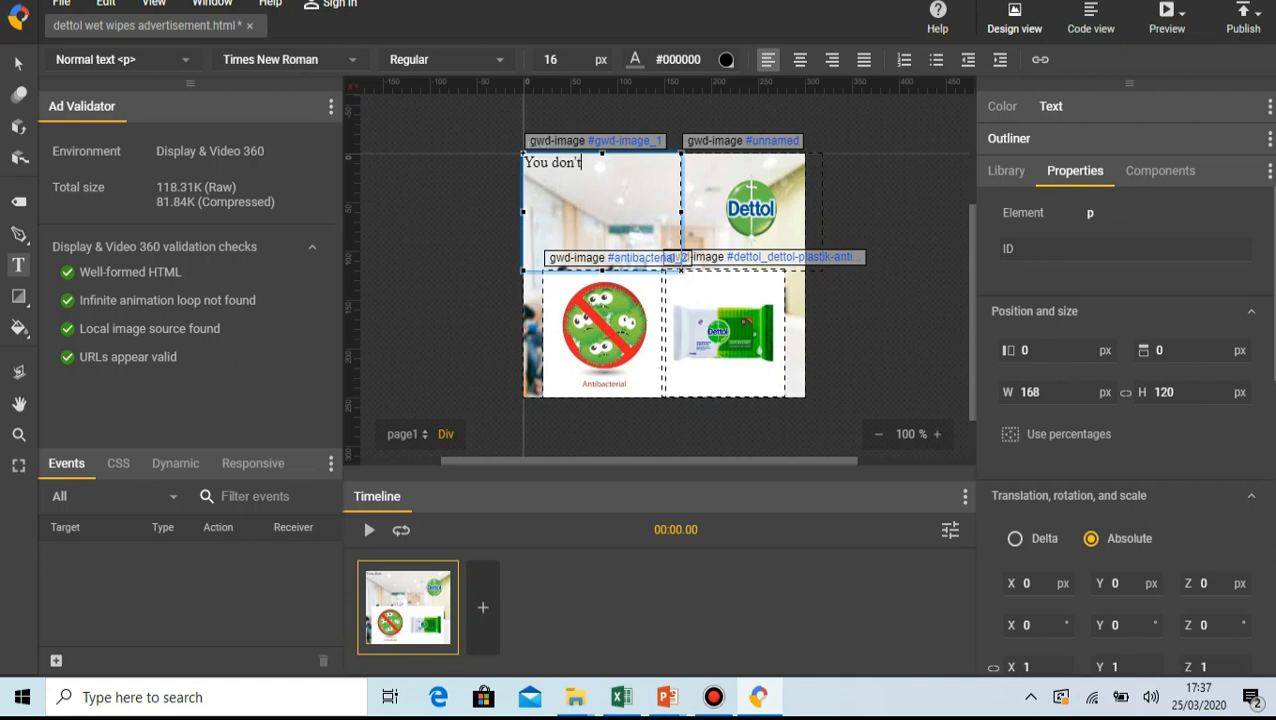
pyautogui.write(' need alcohol sw')
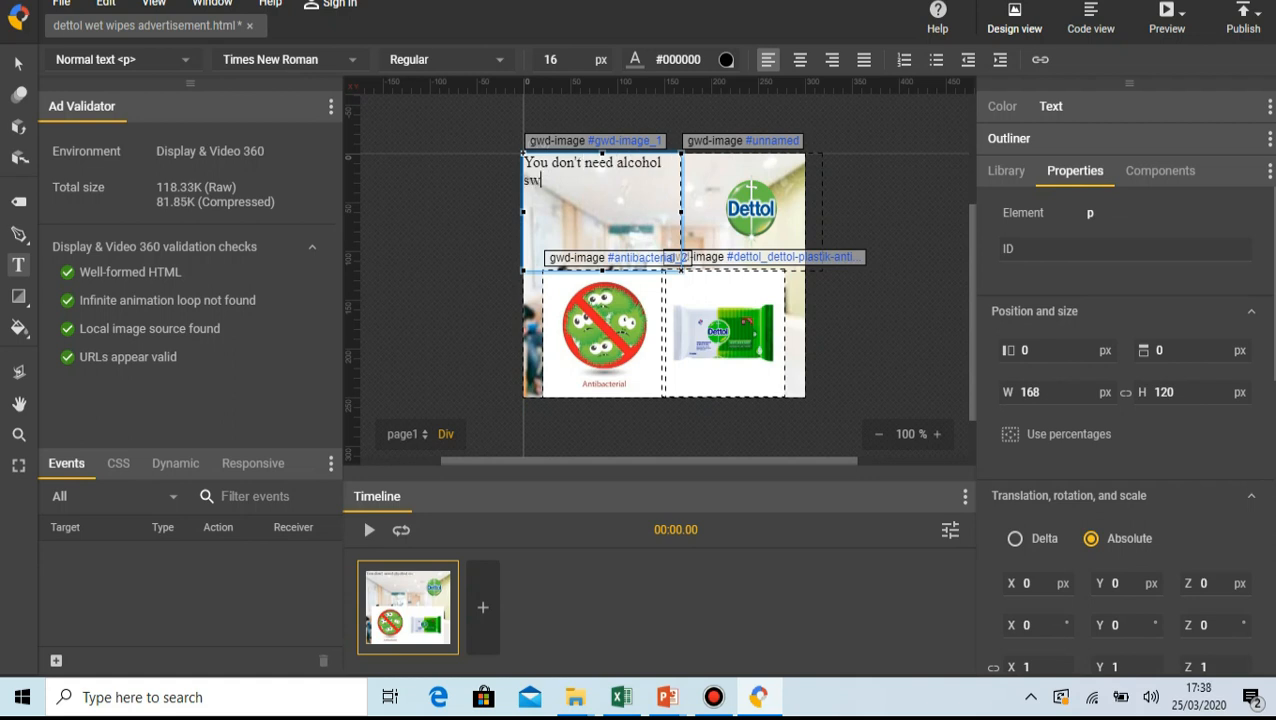
pyautogui.write('abs to clean')
pyautogui.write(' yo')
pyautogui.write('s')
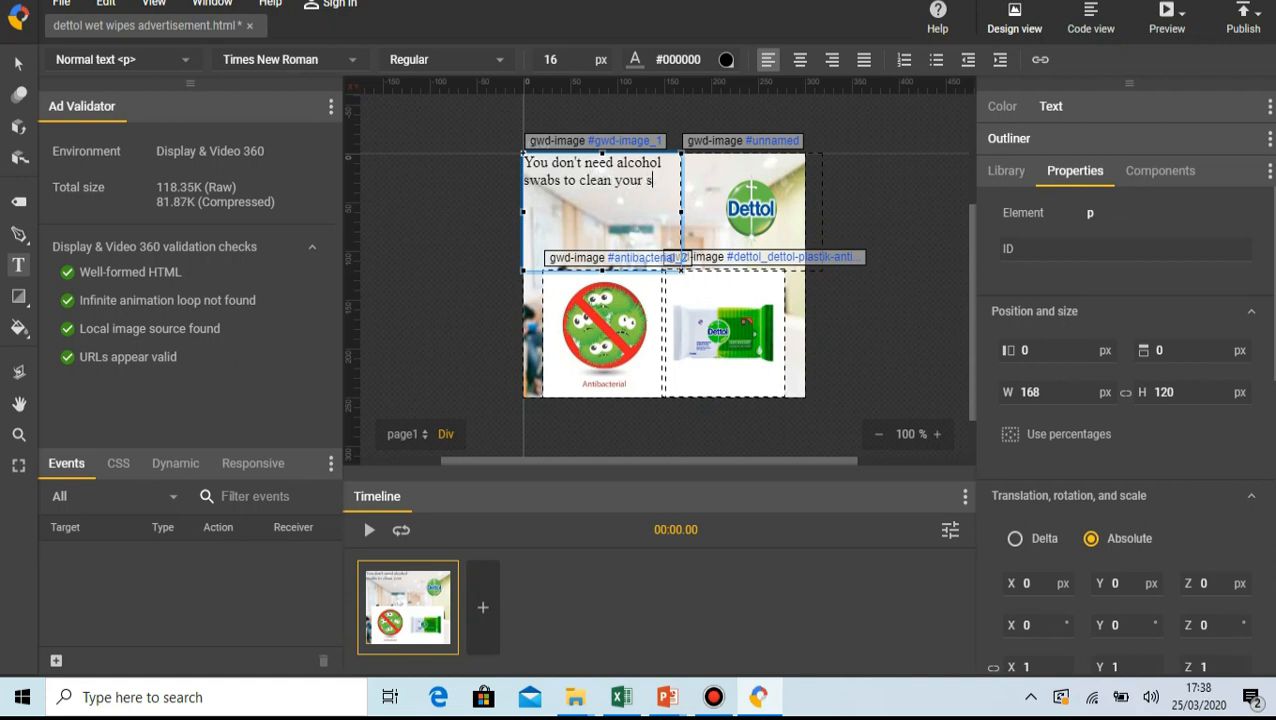
pyautogui.write('urroundings, y')
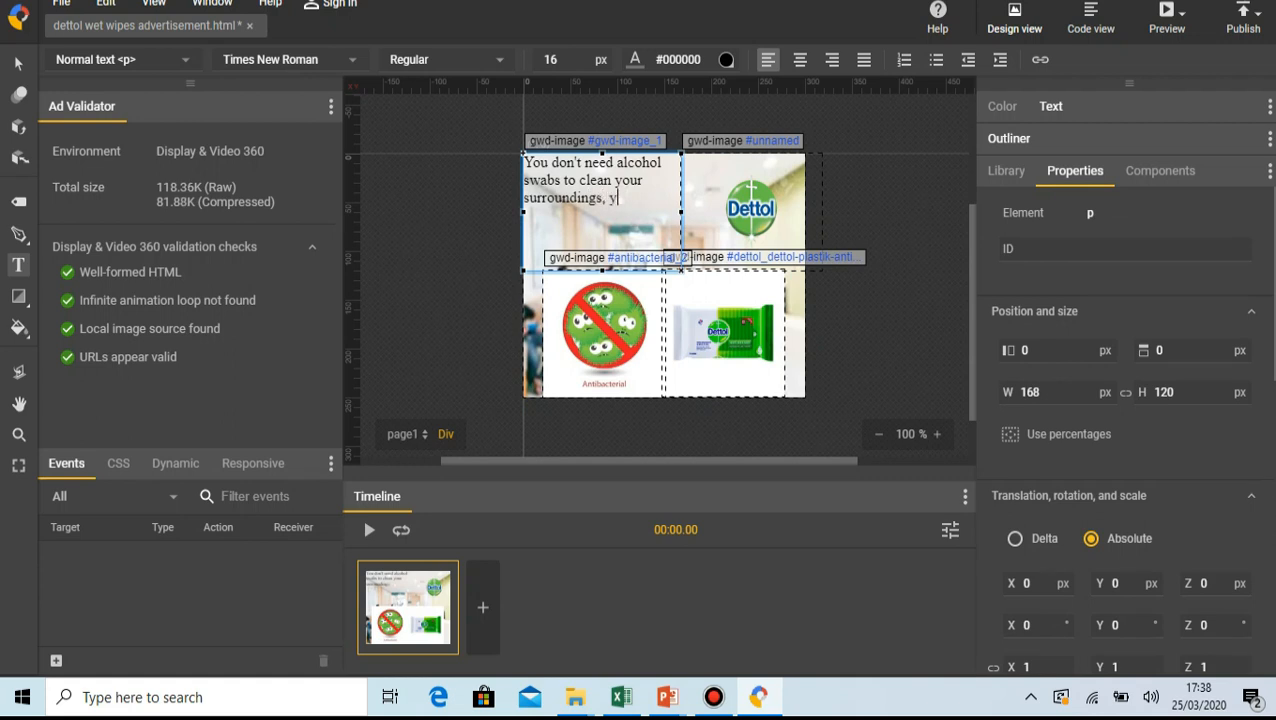
pyautogui.write('ou only need Dettol ')
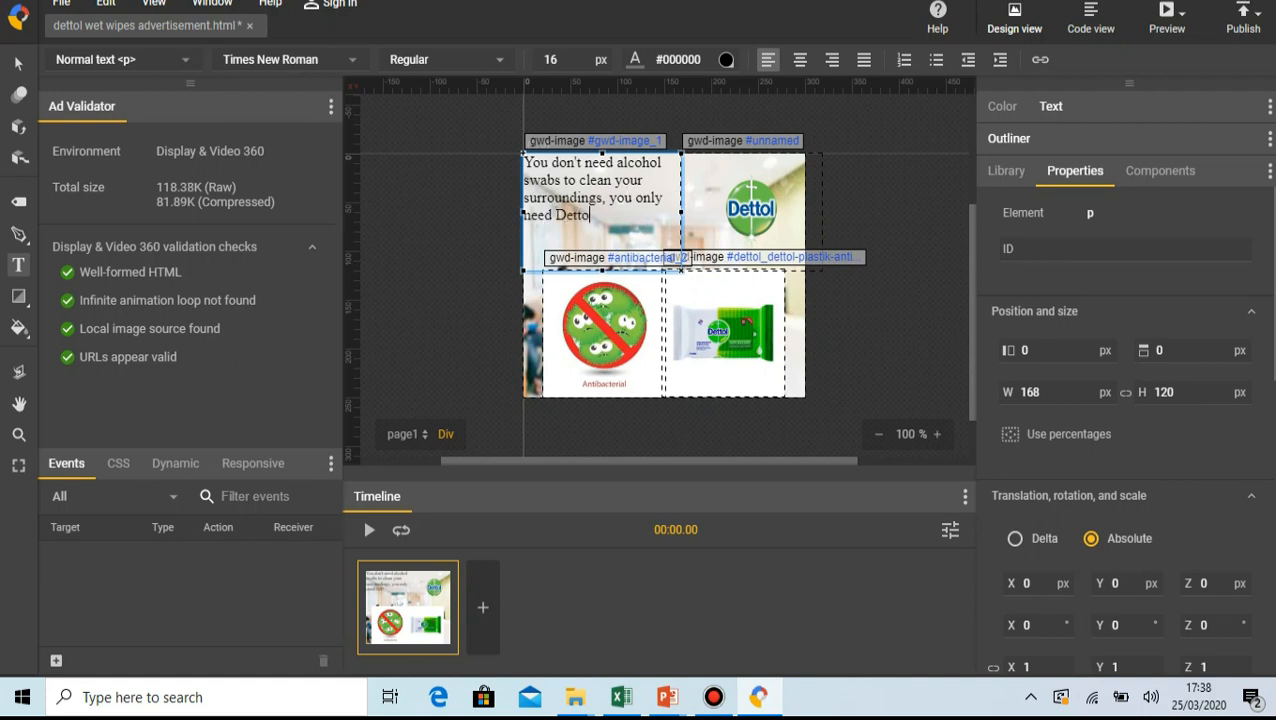
# - Complete the banner sentence with "Wet Wipes!" and add "#StaySafe" on a new line below it
pyautogui.write('Wet Wippes!')
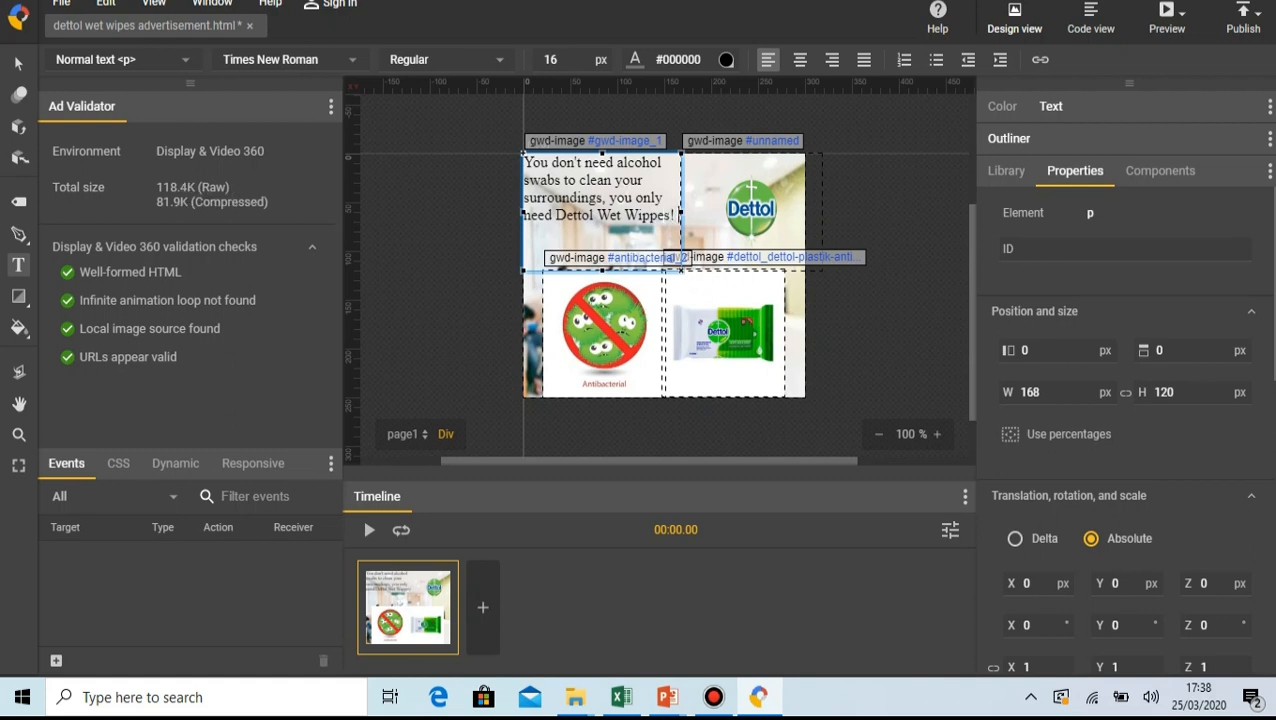
pyautogui.press('BackSpace')
pyautogui.press('BackSpace')
pyautogui.press('Return')
pyautogui.write('#StaySafe')
# - Add the Google font Exo to the document and apply it to the banner text
pyautogui.click(1050, 106)
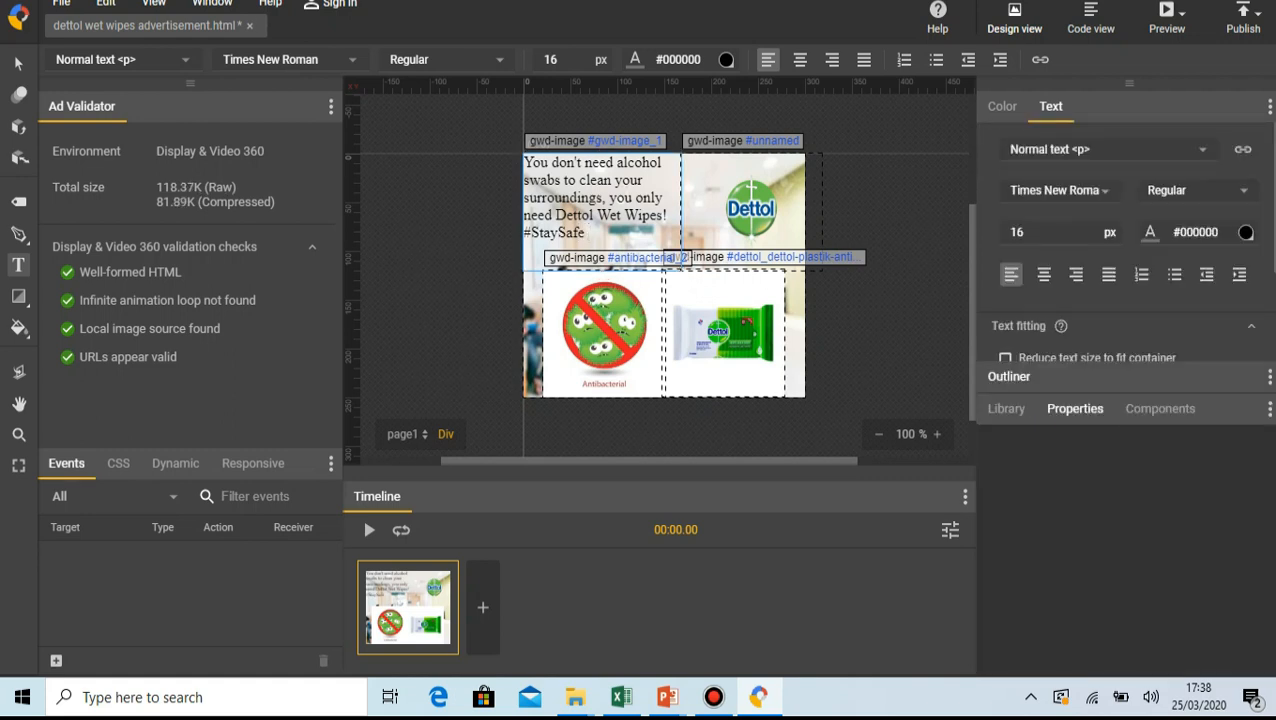
pyautogui.click(1105, 149)
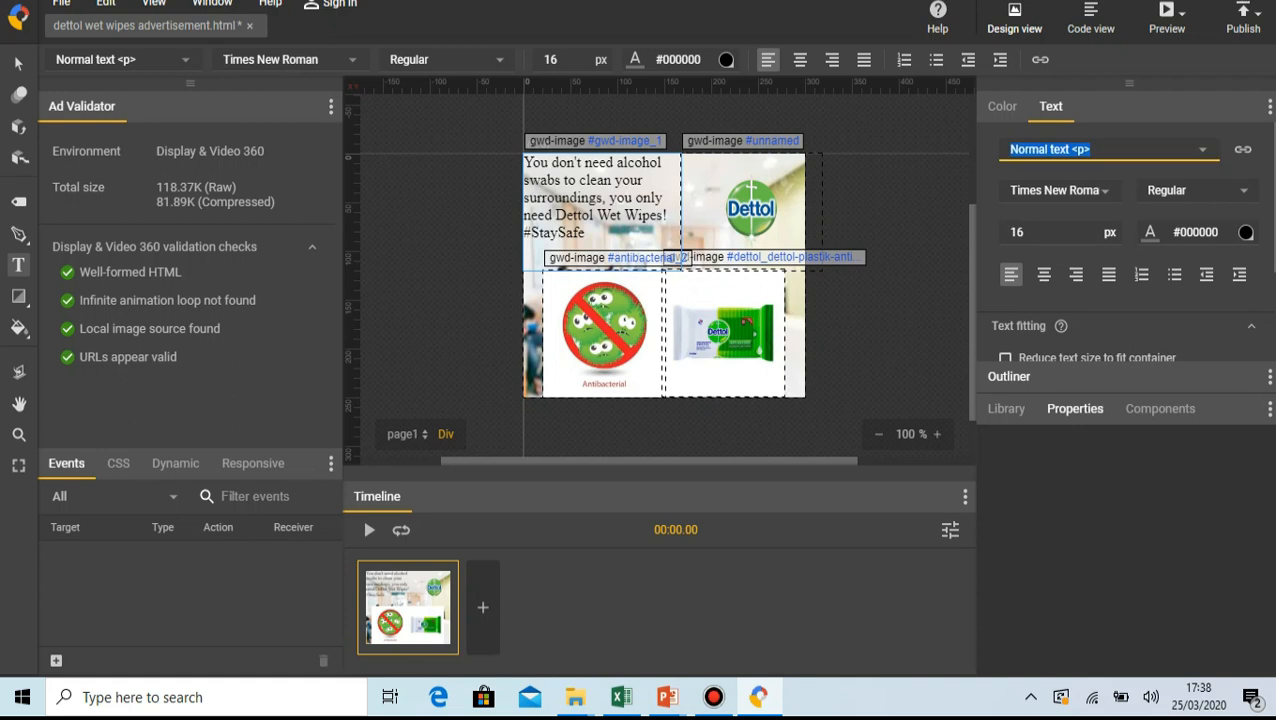
pyautogui.click(1100, 190)
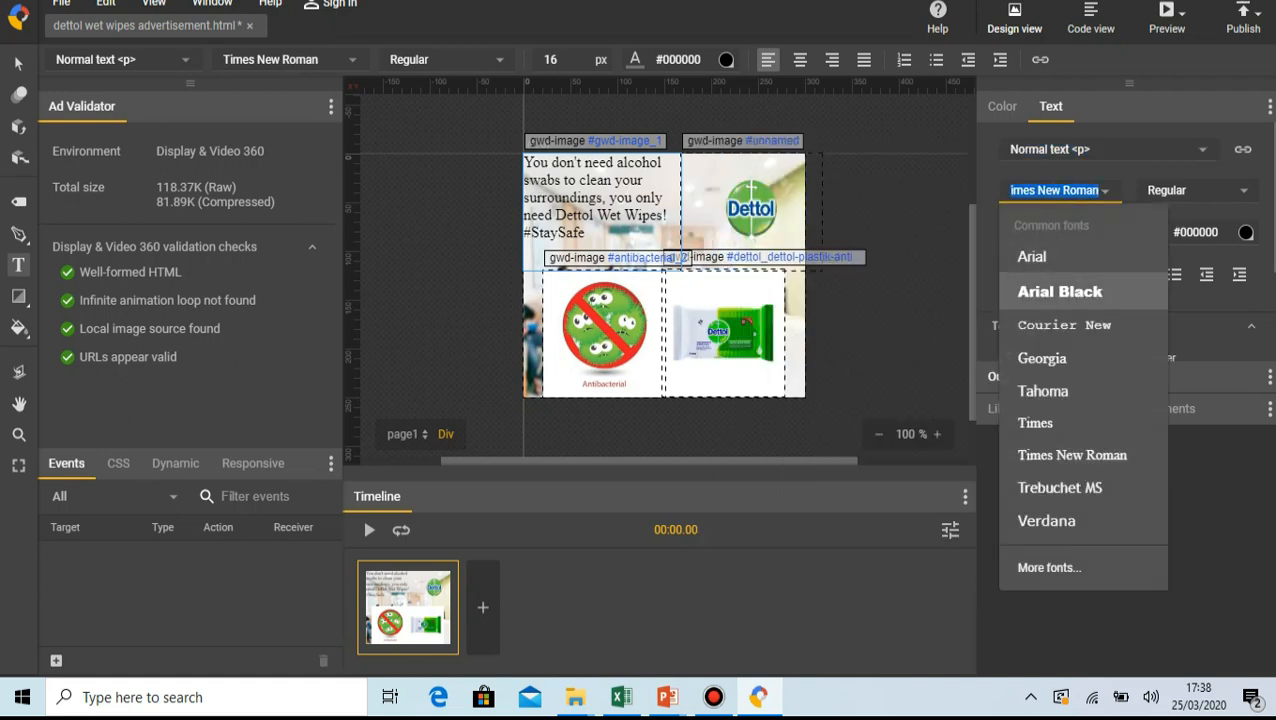
pyautogui.click(1049, 567)
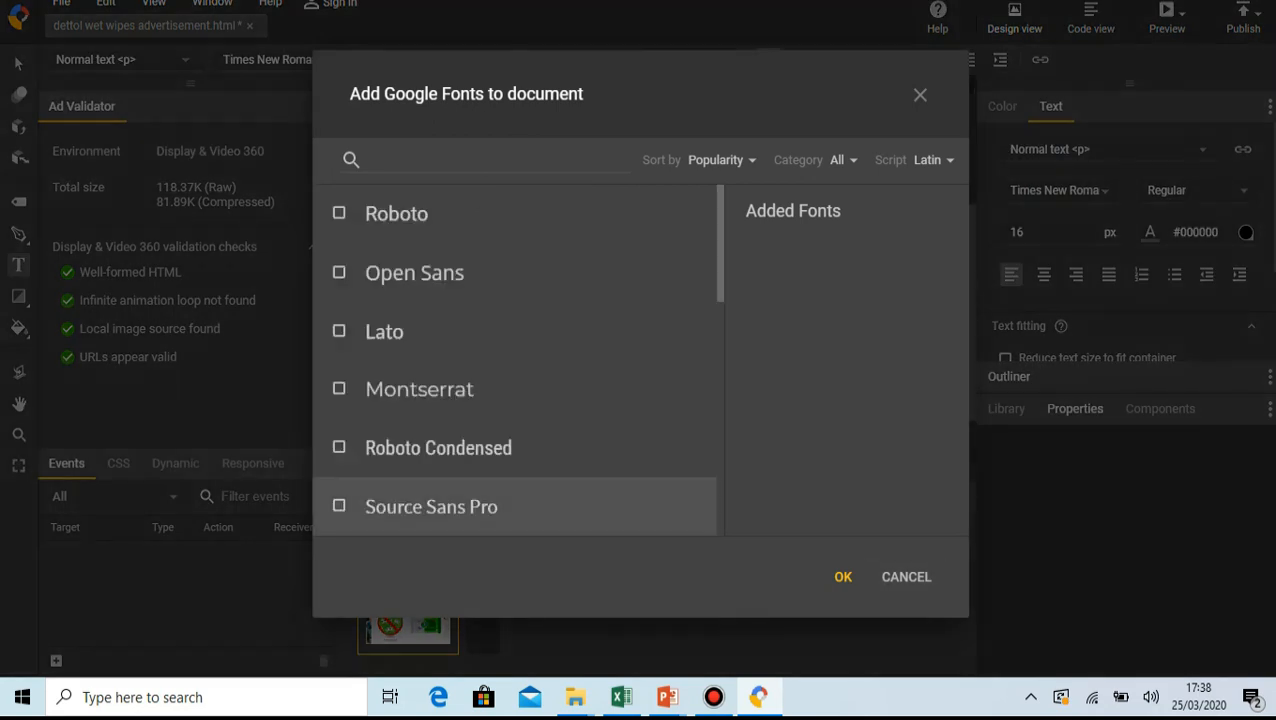
pyautogui.scroll(-7, 520, 475)
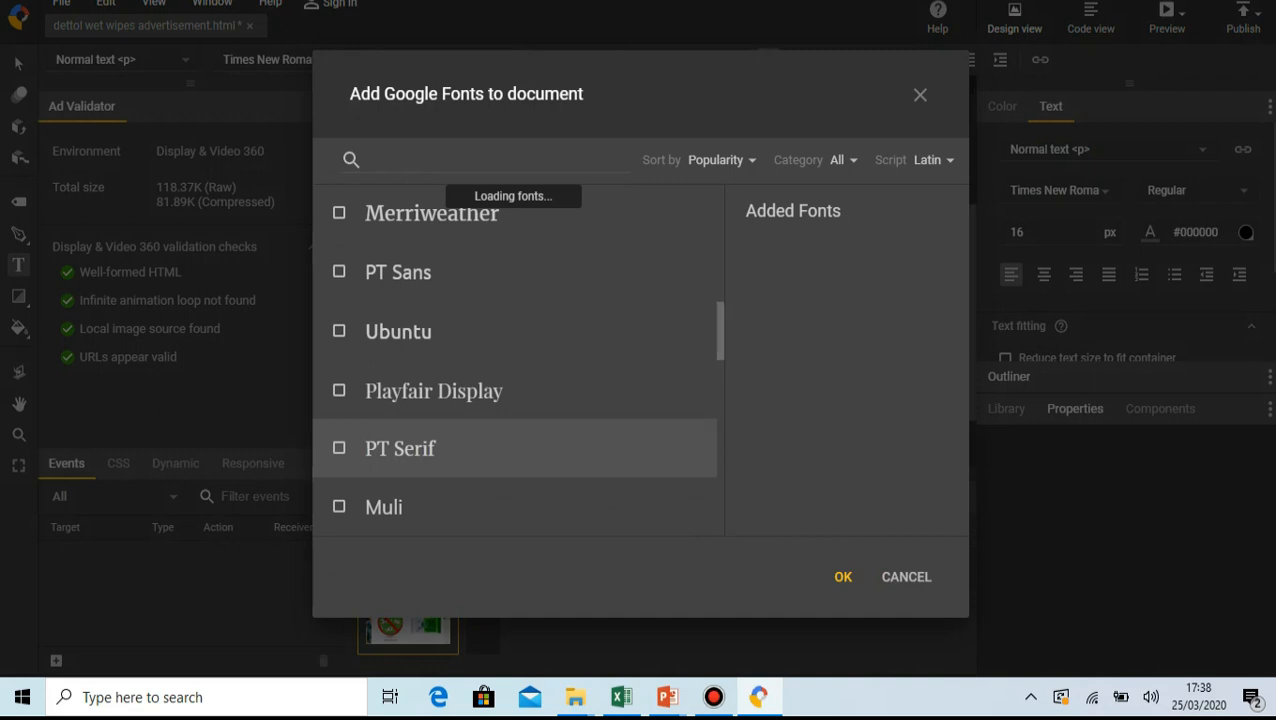
pyautogui.scroll(-10, 520, 450)
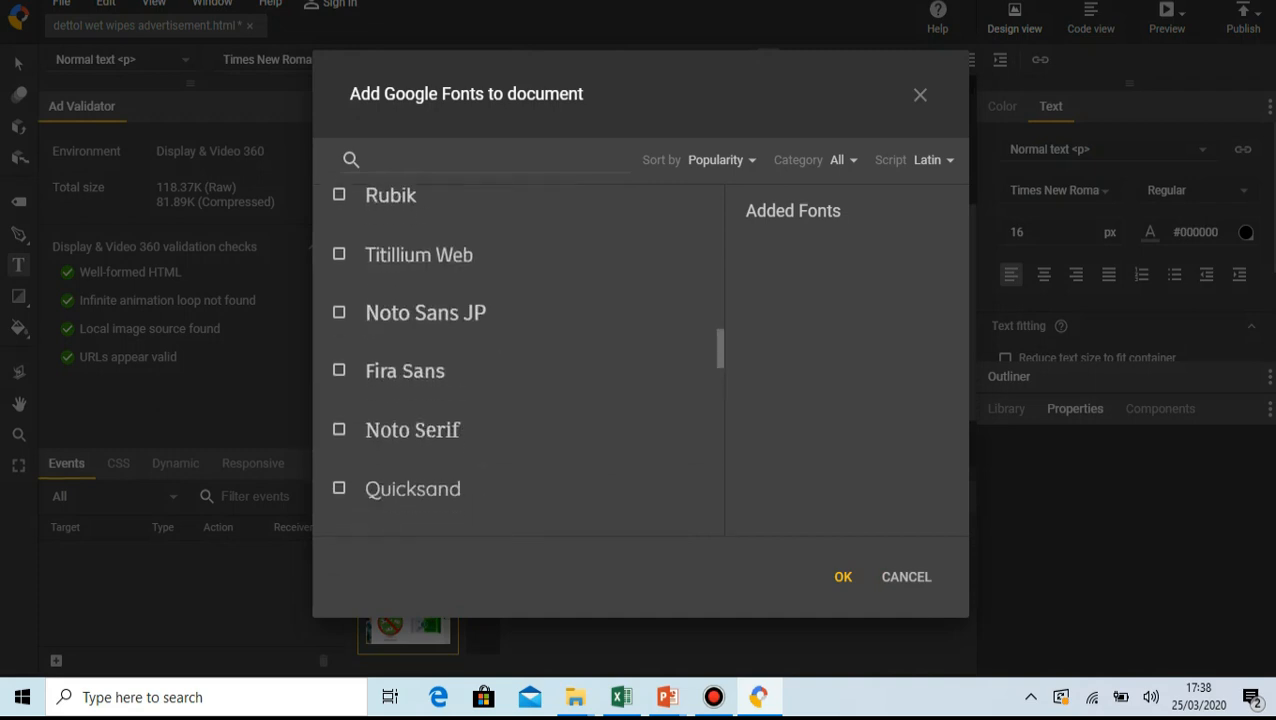
pyautogui.scroll(-10, 520, 447)
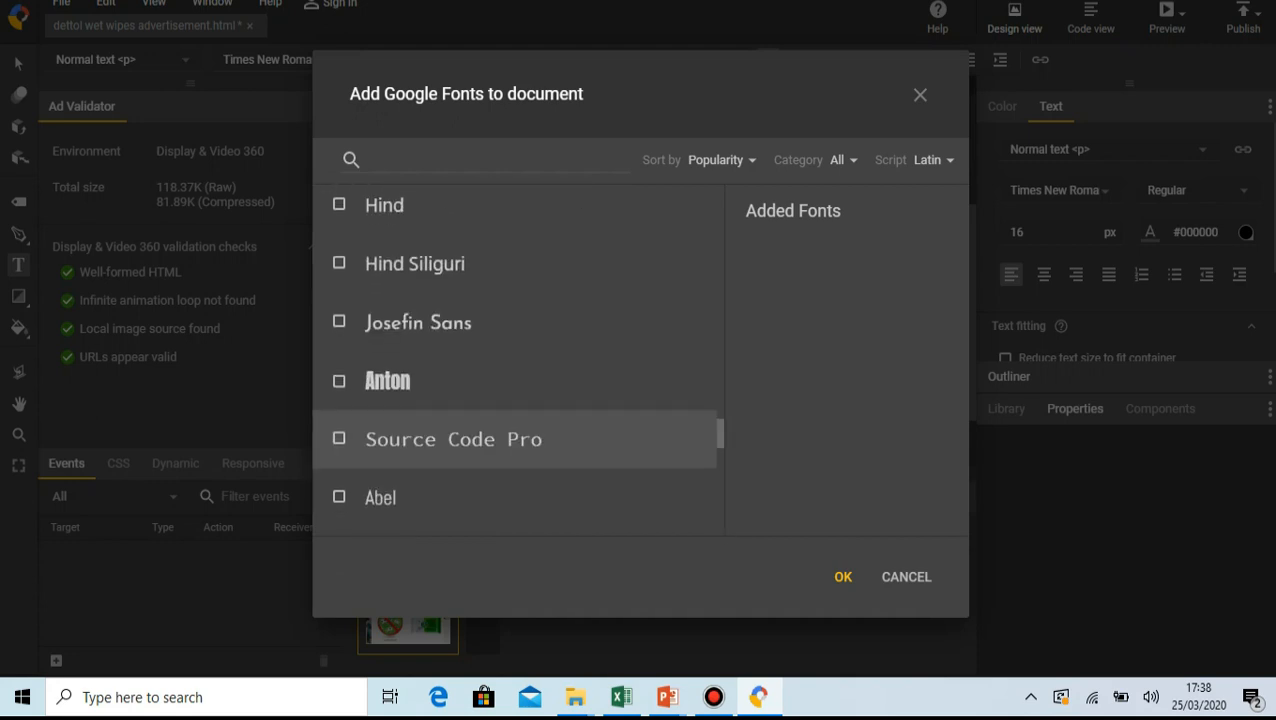
pyautogui.scroll(-15, 520, 447)
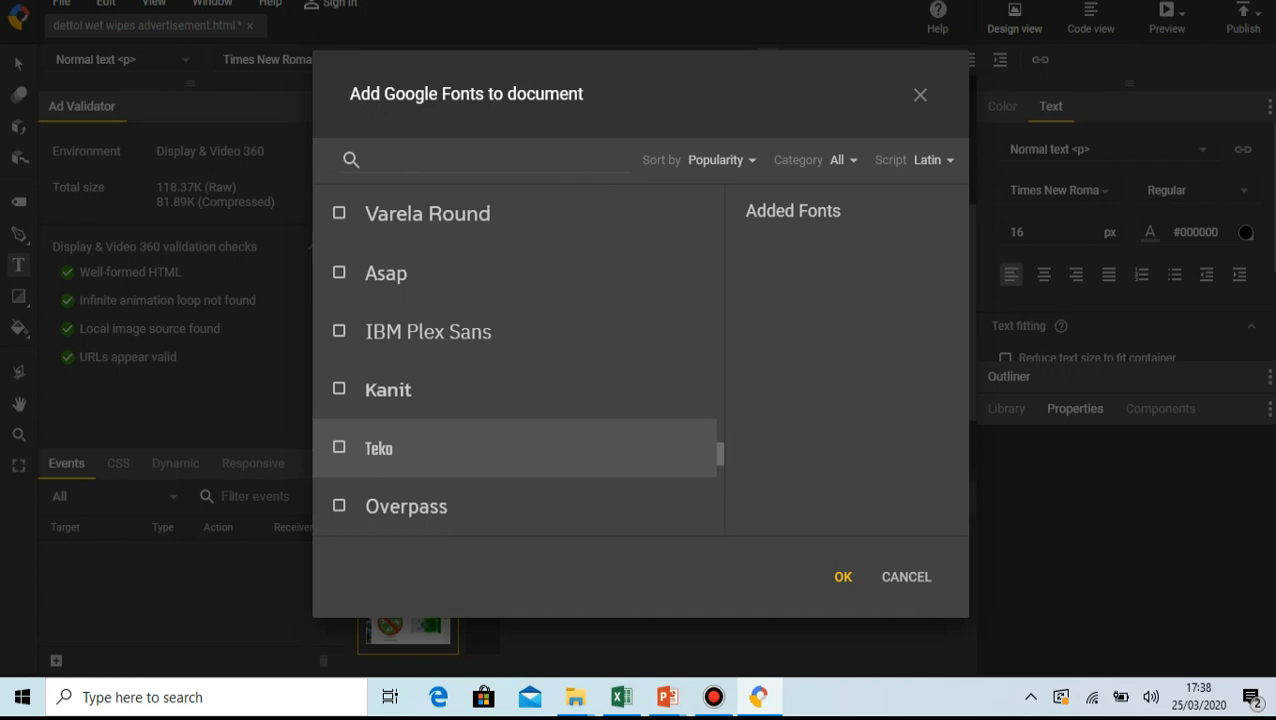
pyautogui.scroll(-8, 520, 447)
pyautogui.scroll(-2, 520, 455)
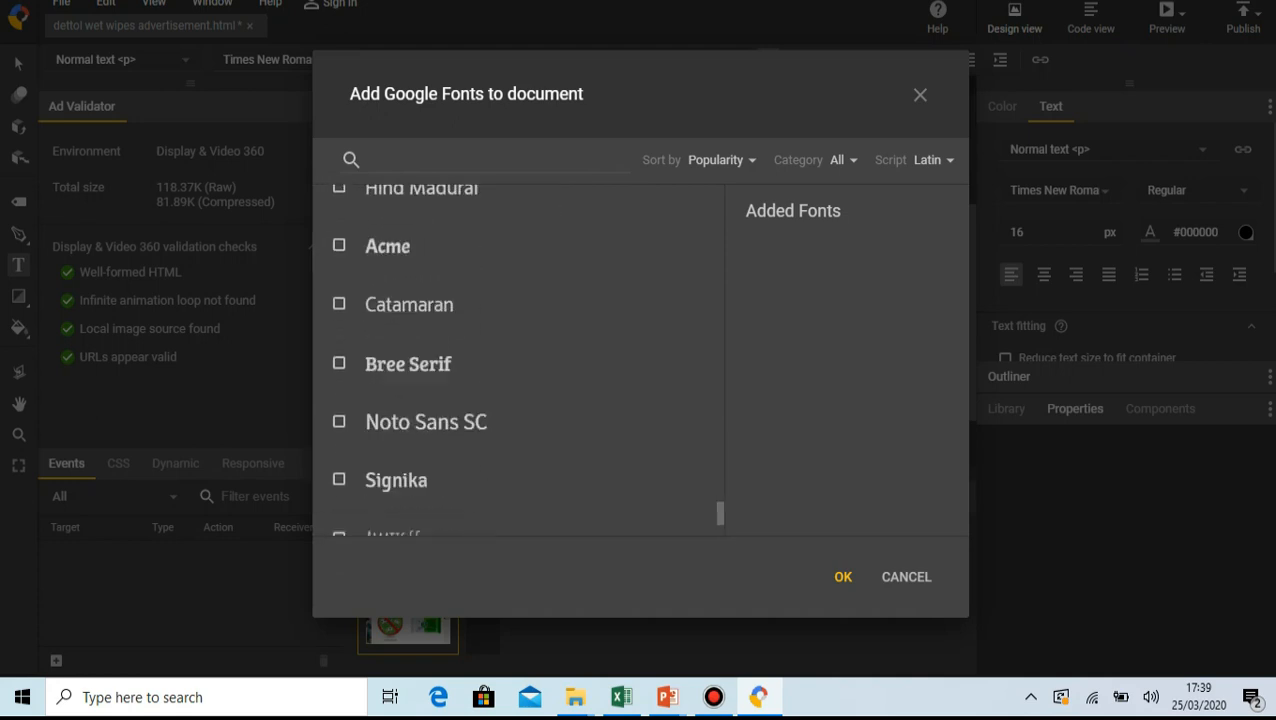
pyautogui.scroll(4, 520, 455)
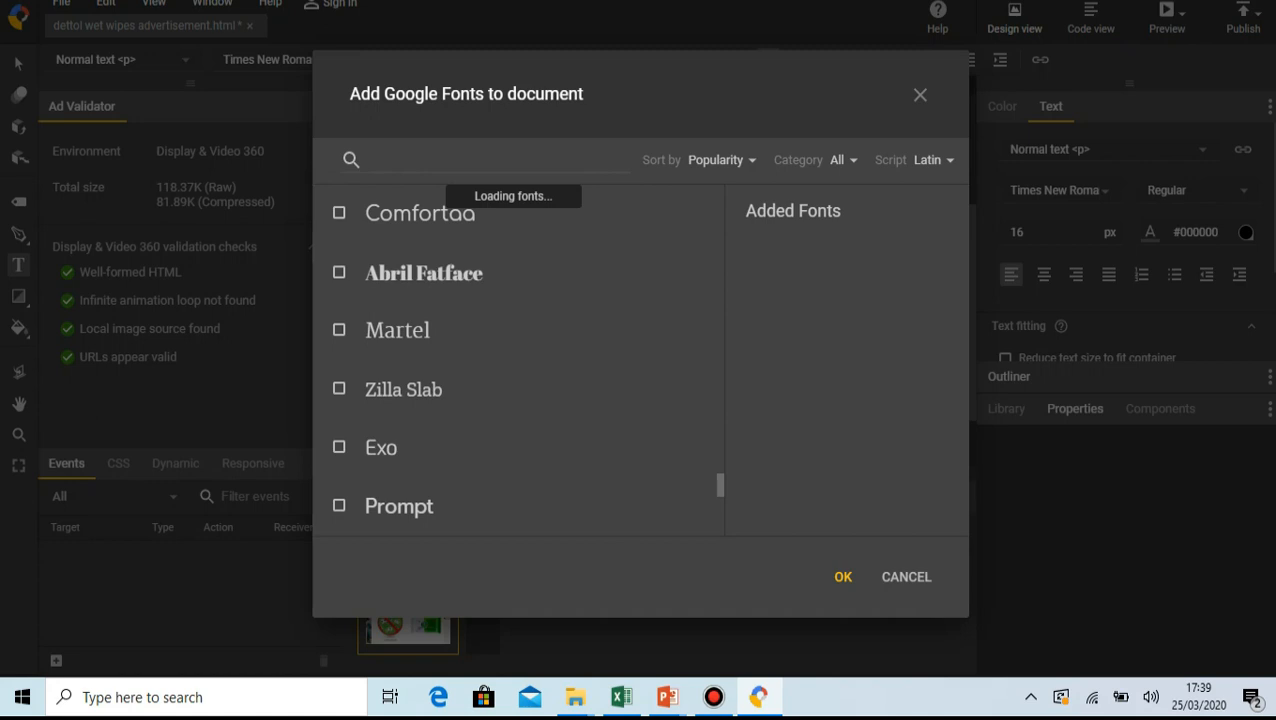
pyautogui.scroll(2, 518, 360)
pyautogui.scroll(1, 518, 407)
pyautogui.scroll(-2, 518, 407)
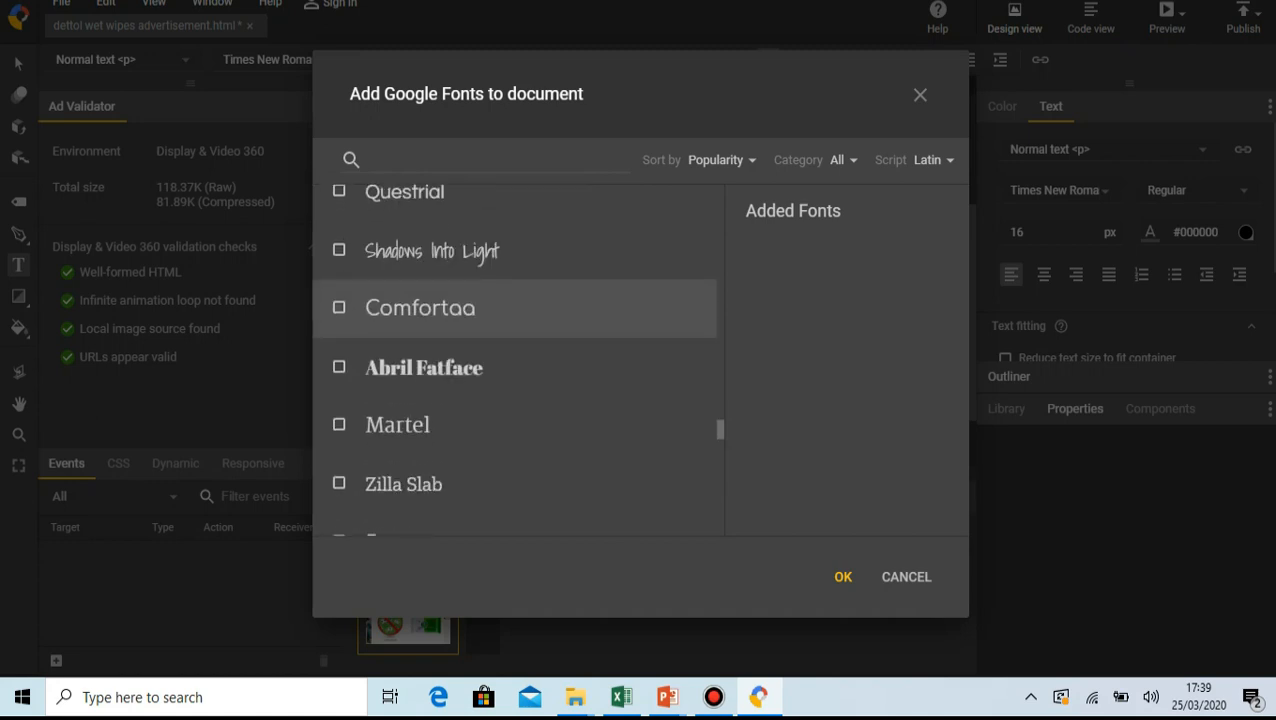
pyautogui.click(515, 447)
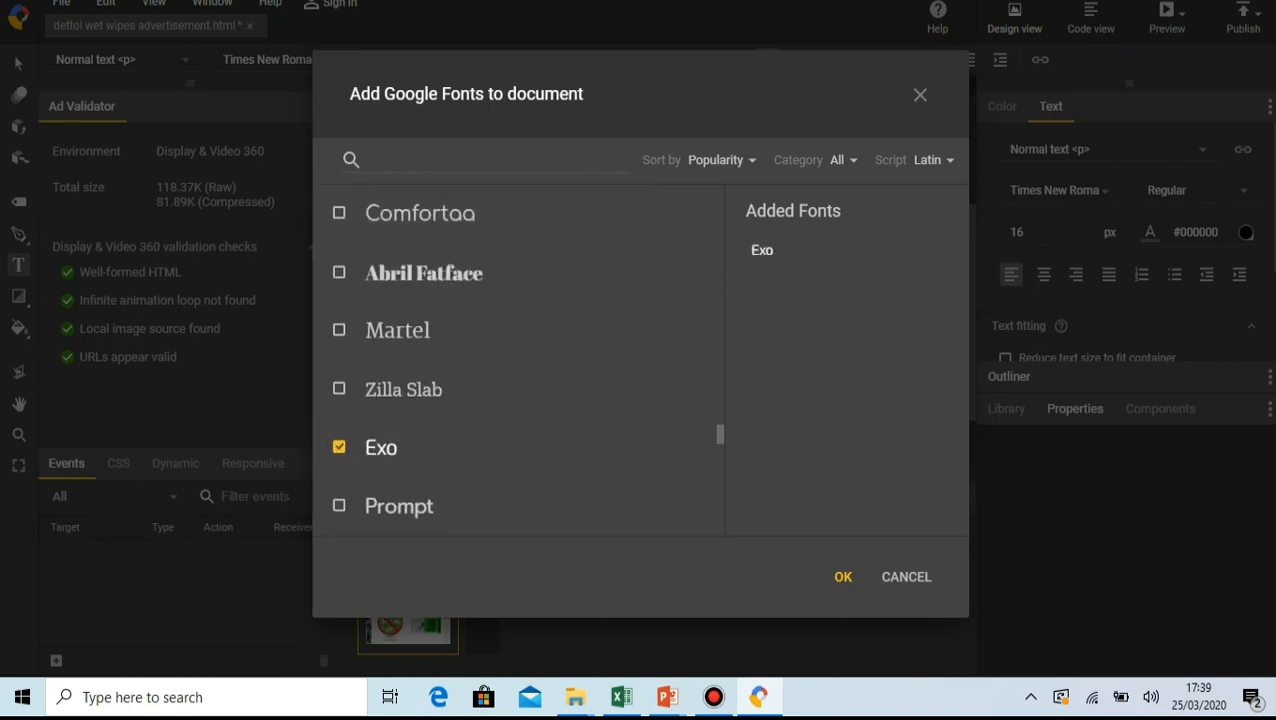
pyautogui.click(843, 576)
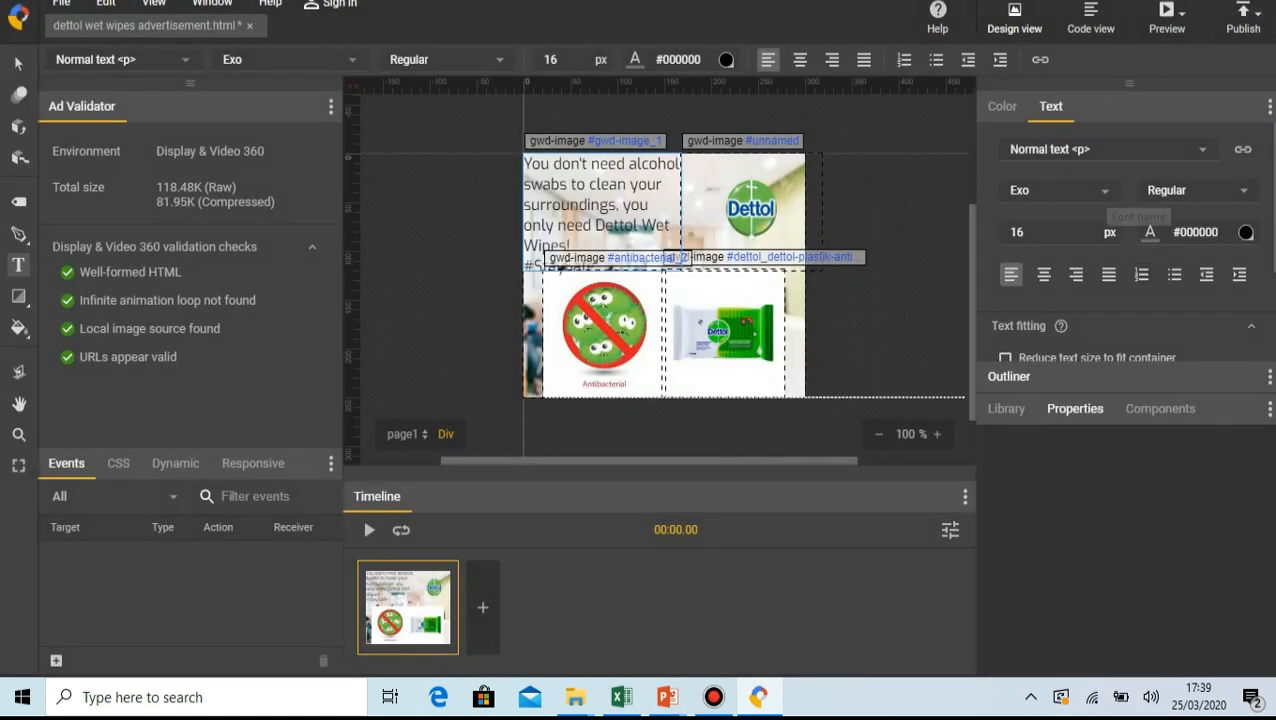
# - Add the Google font Shadows Into Light to the document and apply it to the banner text
pyautogui.click(1060, 190)
pyautogui.click(1042, 631)
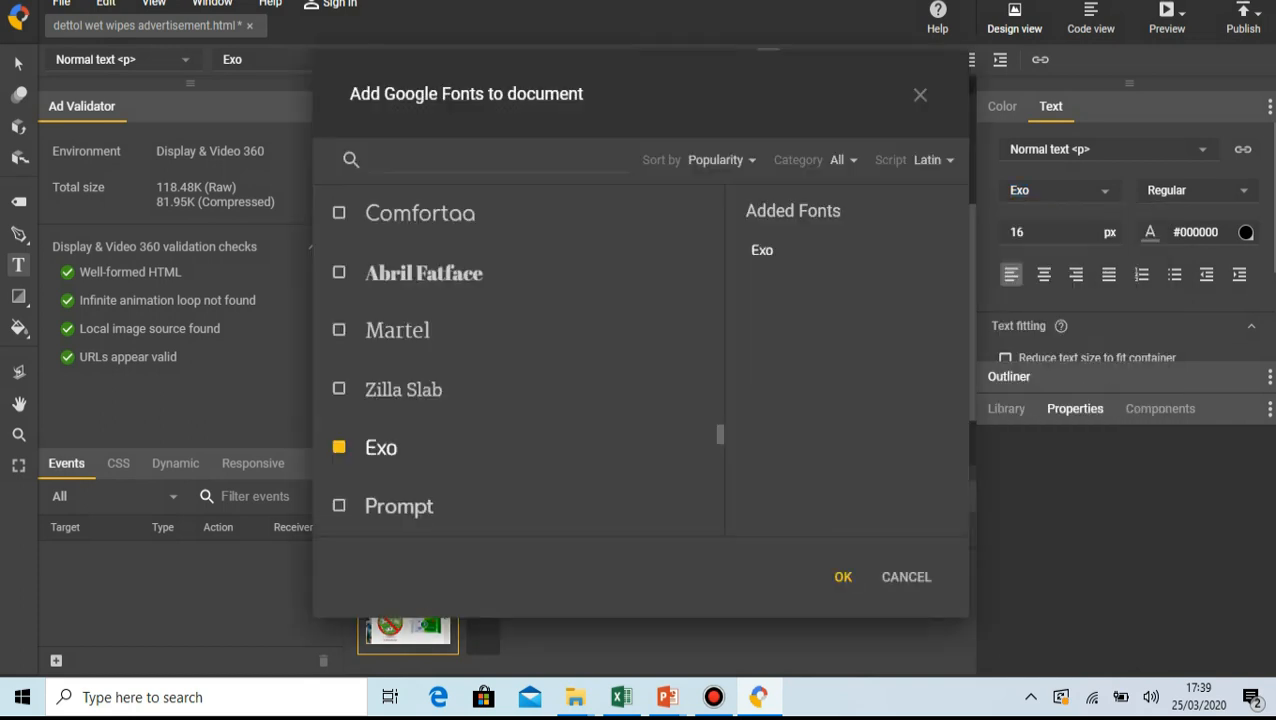
pyautogui.scroll(-10, 514, 358)
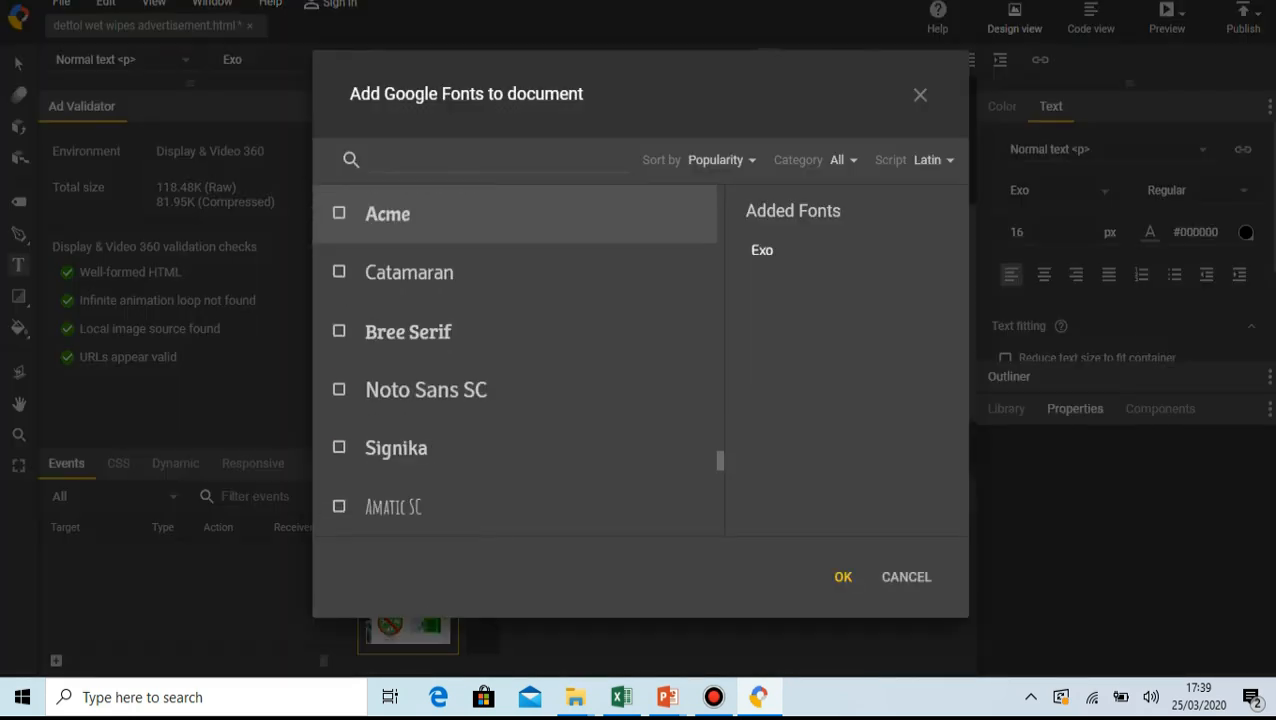
pyautogui.scroll(-8, 514, 272)
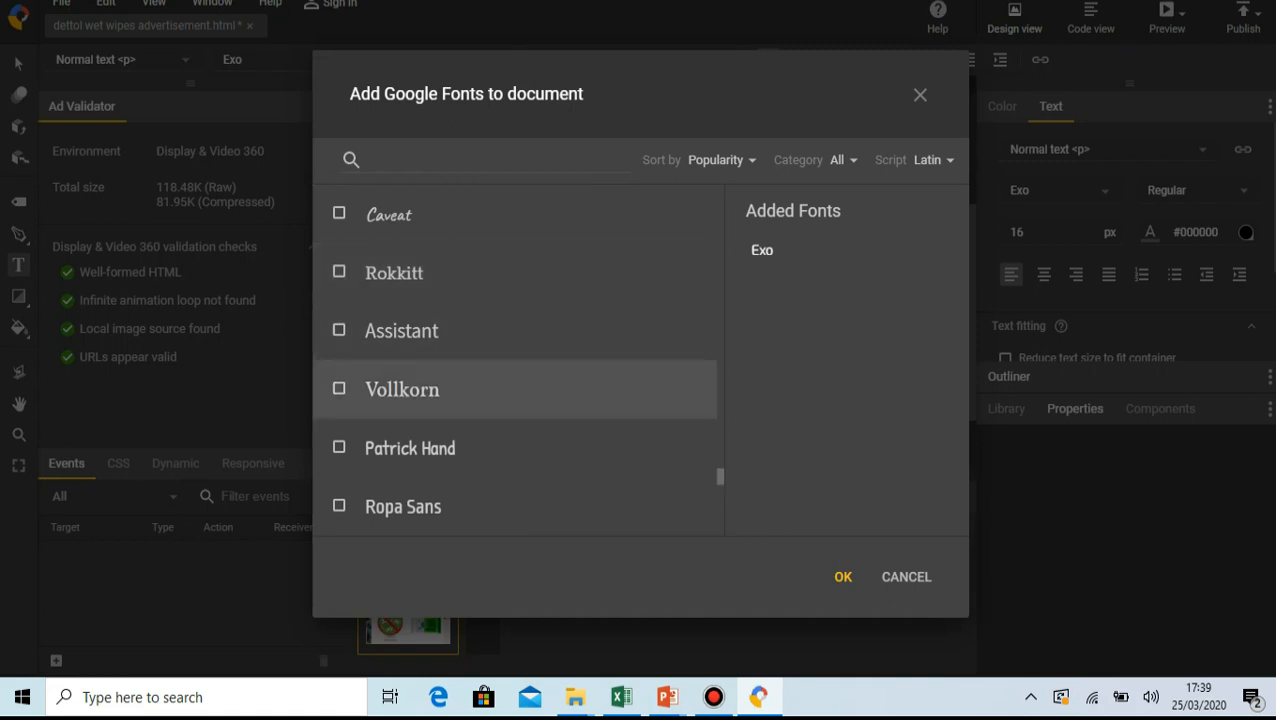
pyautogui.scroll(-10, 514, 389)
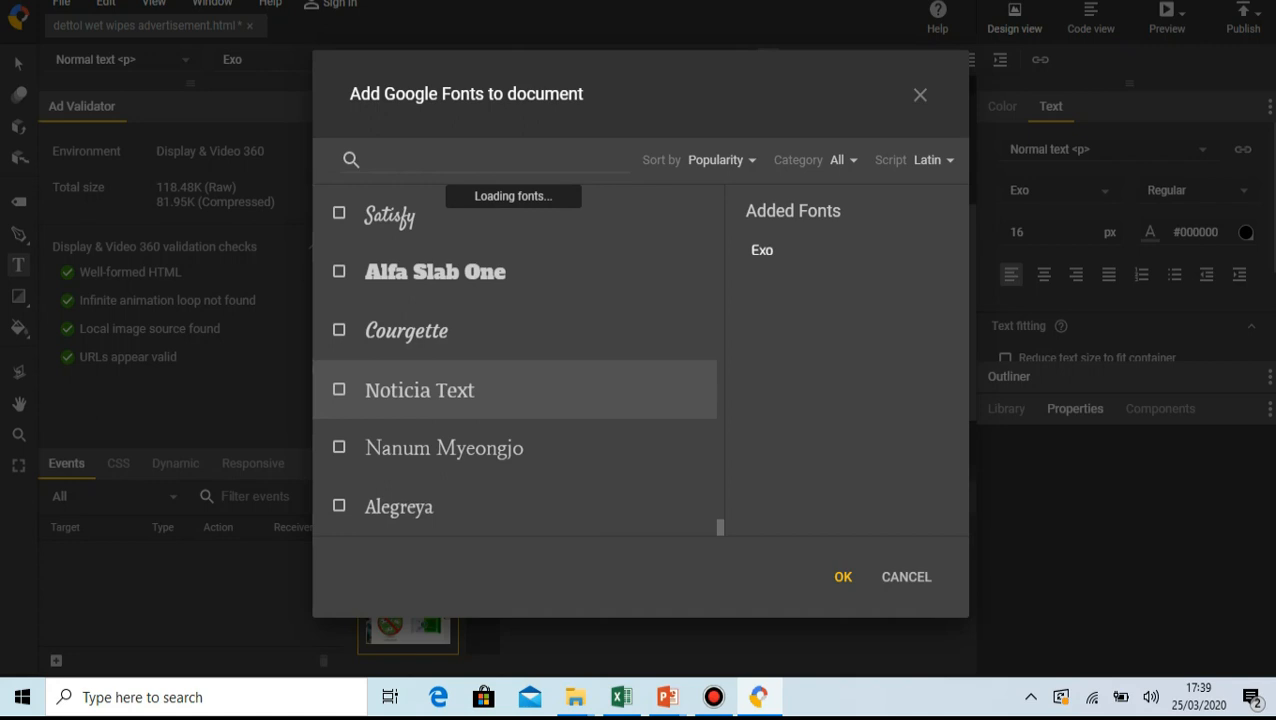
pyautogui.scroll(10, 514, 389)
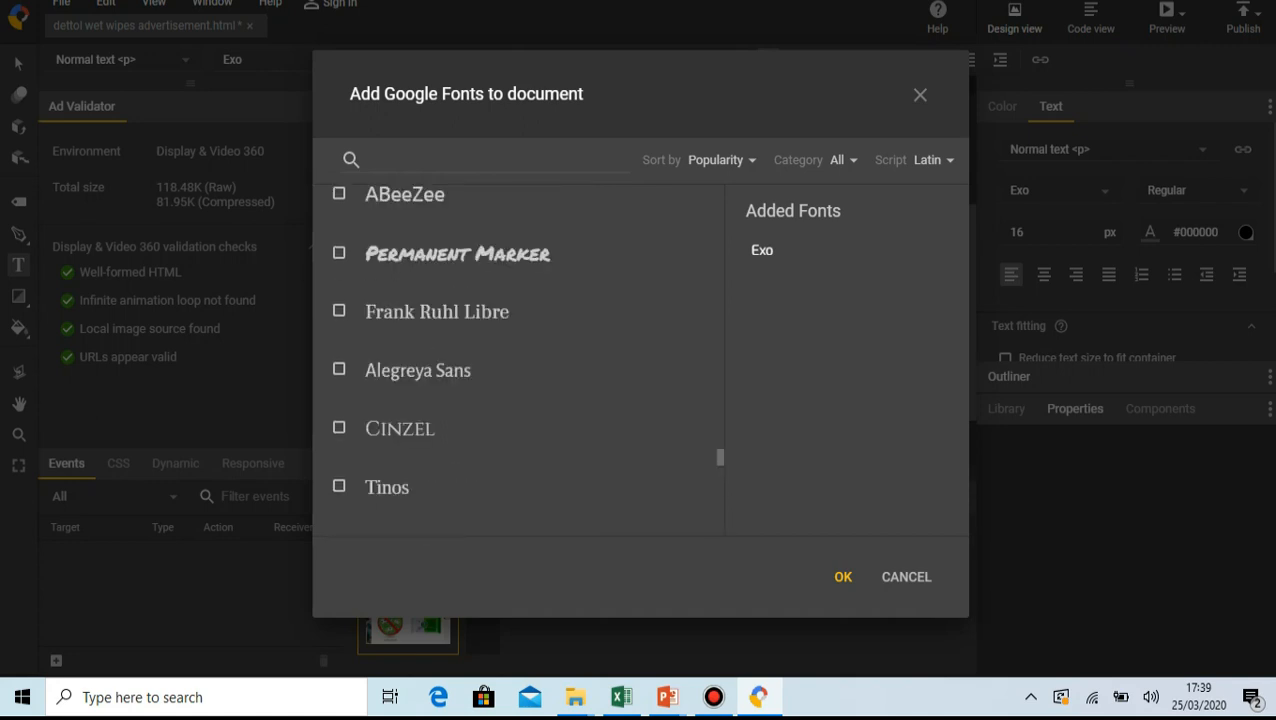
pyautogui.scroll(15, 514, 460)
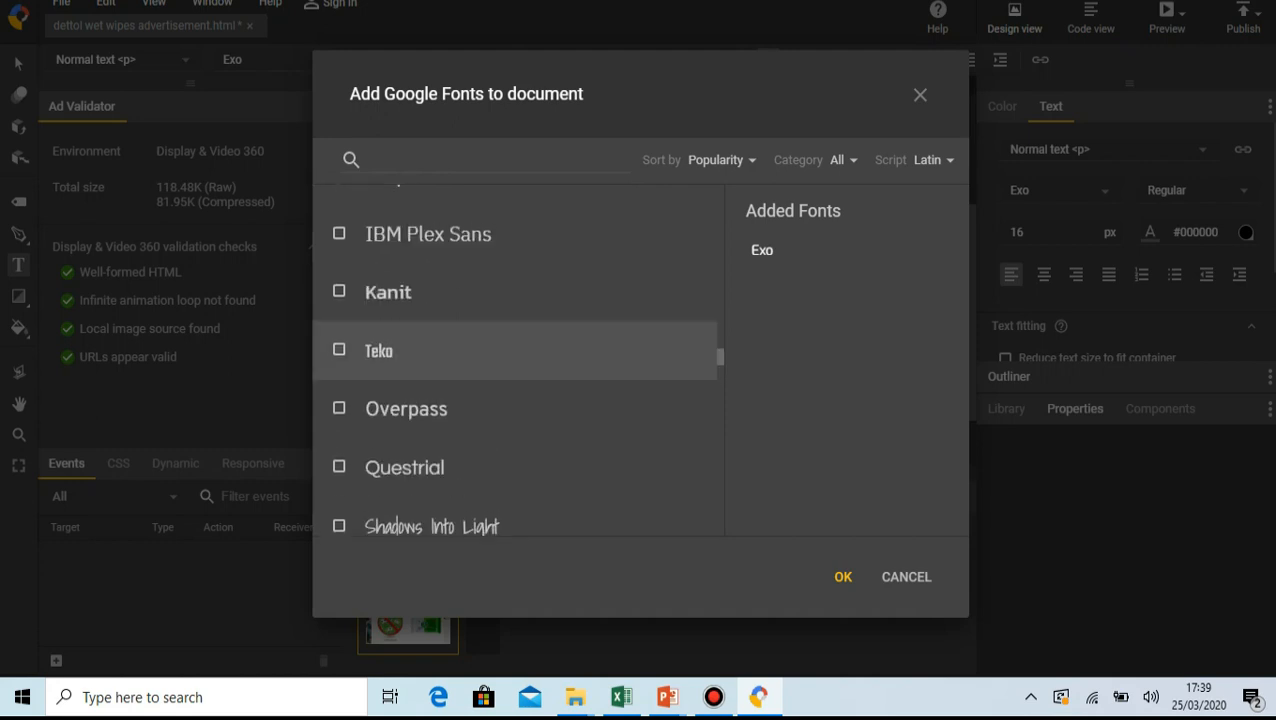
pyautogui.scroll(3, 514, 380)
pyautogui.scroll(-5, 514, 429)
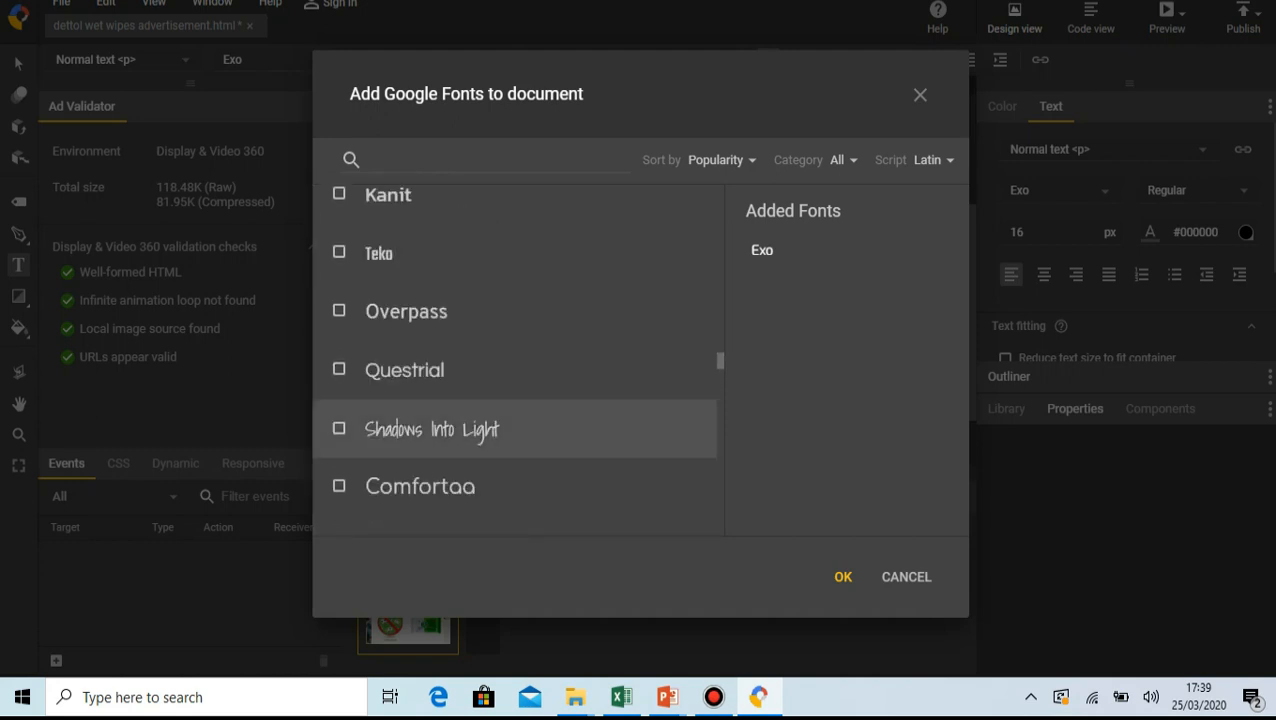
pyautogui.click(514, 429)
pyautogui.click(843, 577)
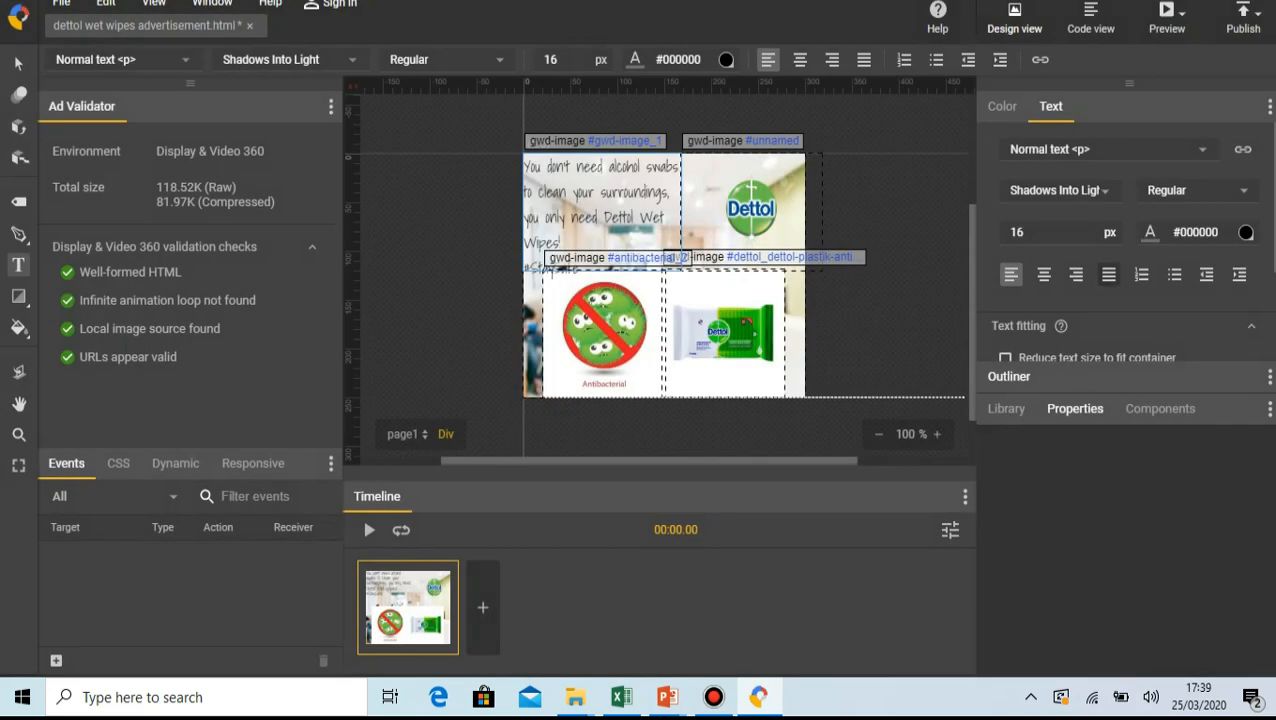
# - Set the banner text's font size to 14 px
pyautogui.click(1016, 232)
pyautogui.write('14')
pyautogui.press('Return')
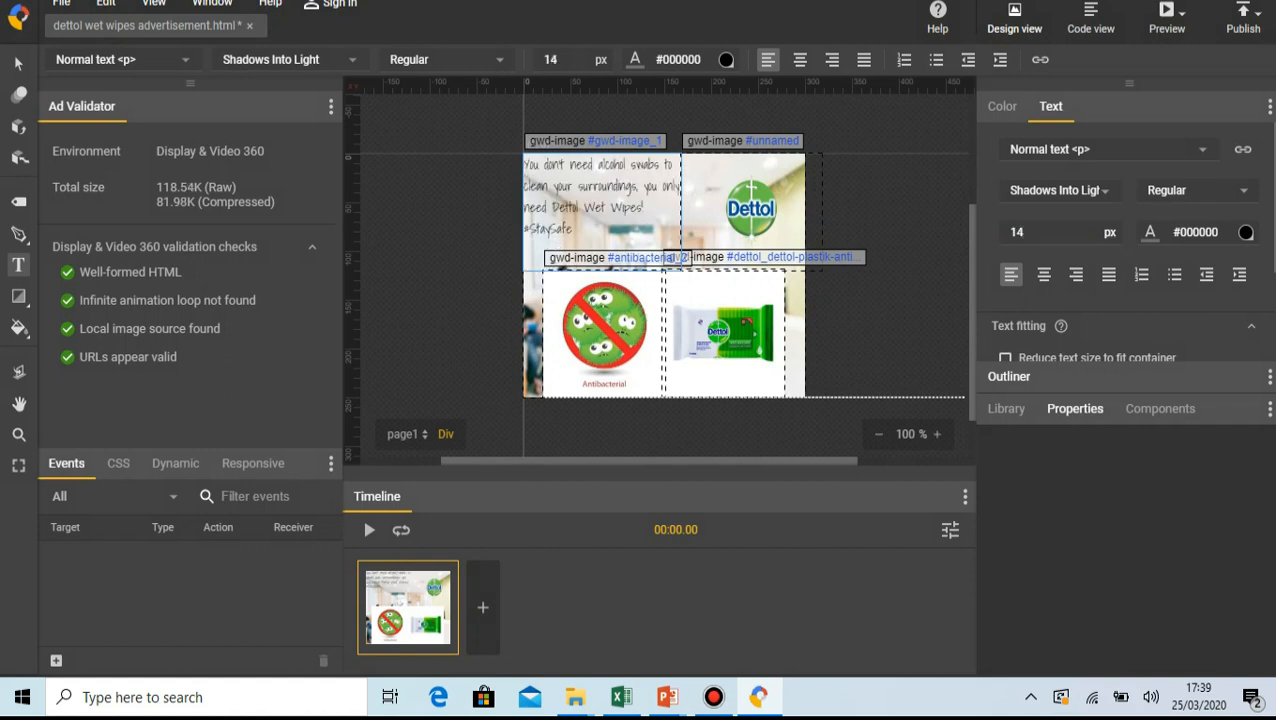
# - Make the banner text bold and set its font size to 15 px
pyautogui.click(1196, 190)
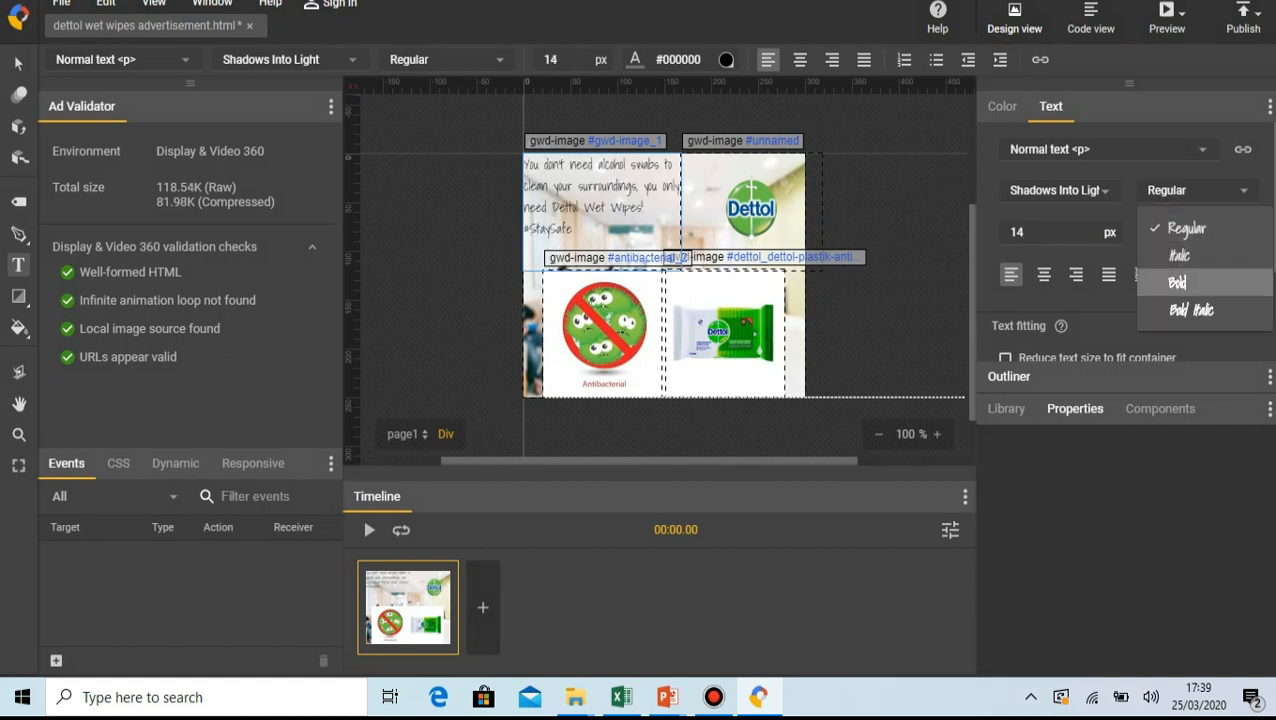
pyautogui.click(1178, 283)
pyautogui.click(1016, 232)
pyautogui.write('15')
pyautogui.press('Return')
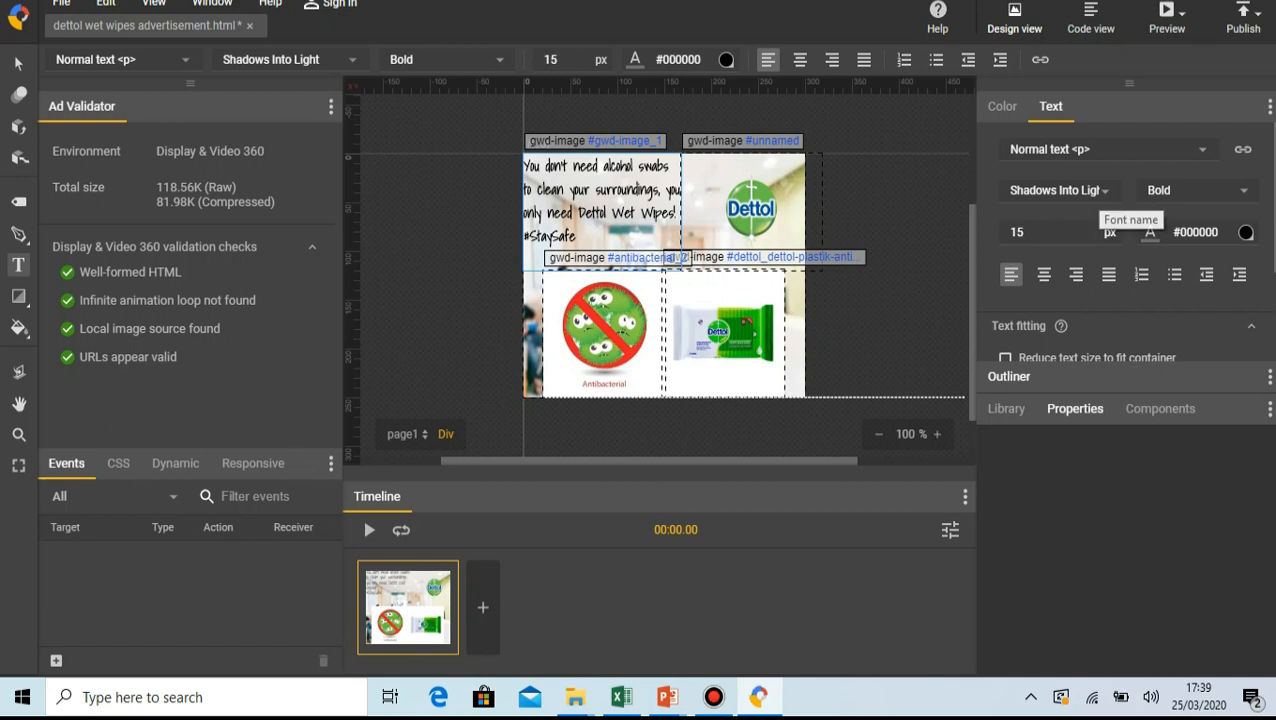
# - Add the Google font Indie Flower, apply it to the banner text, and nudge the text box to 4 px, 3 px
pyautogui.click(1055, 190)
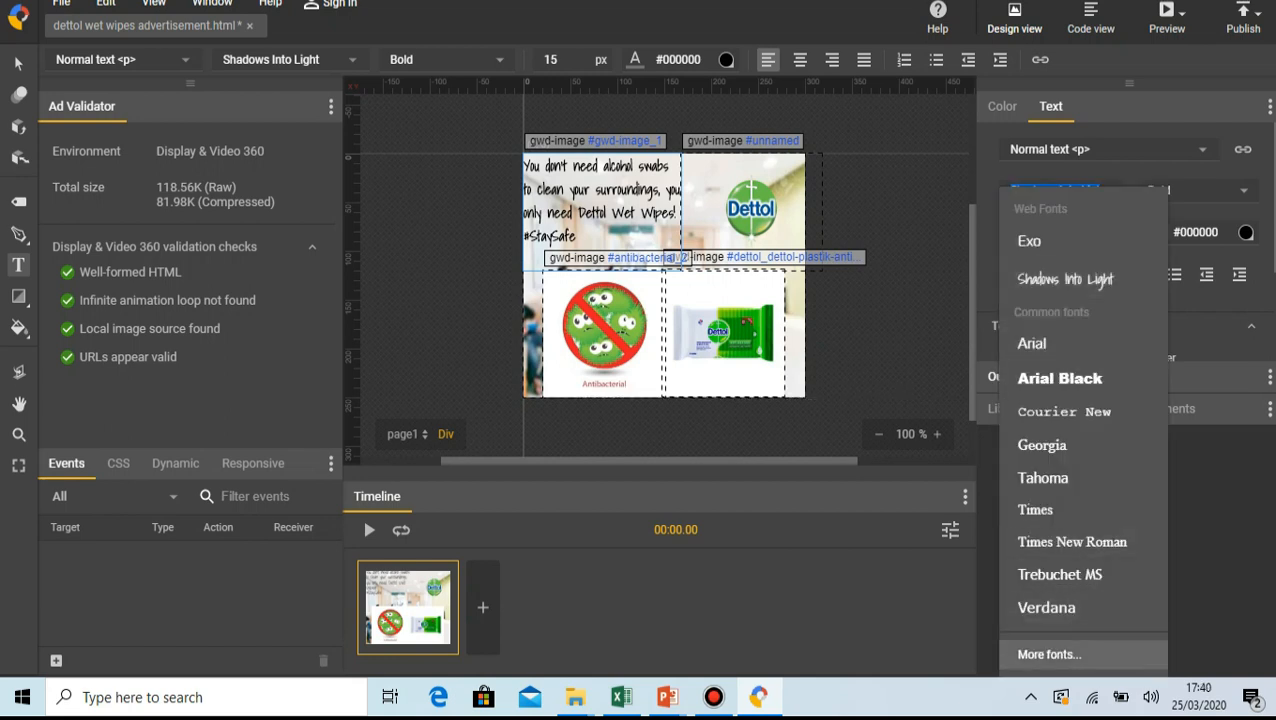
pyautogui.click(1049, 654)
pyautogui.scroll(5, 450, 430)
pyautogui.scroll(8, 450, 428)
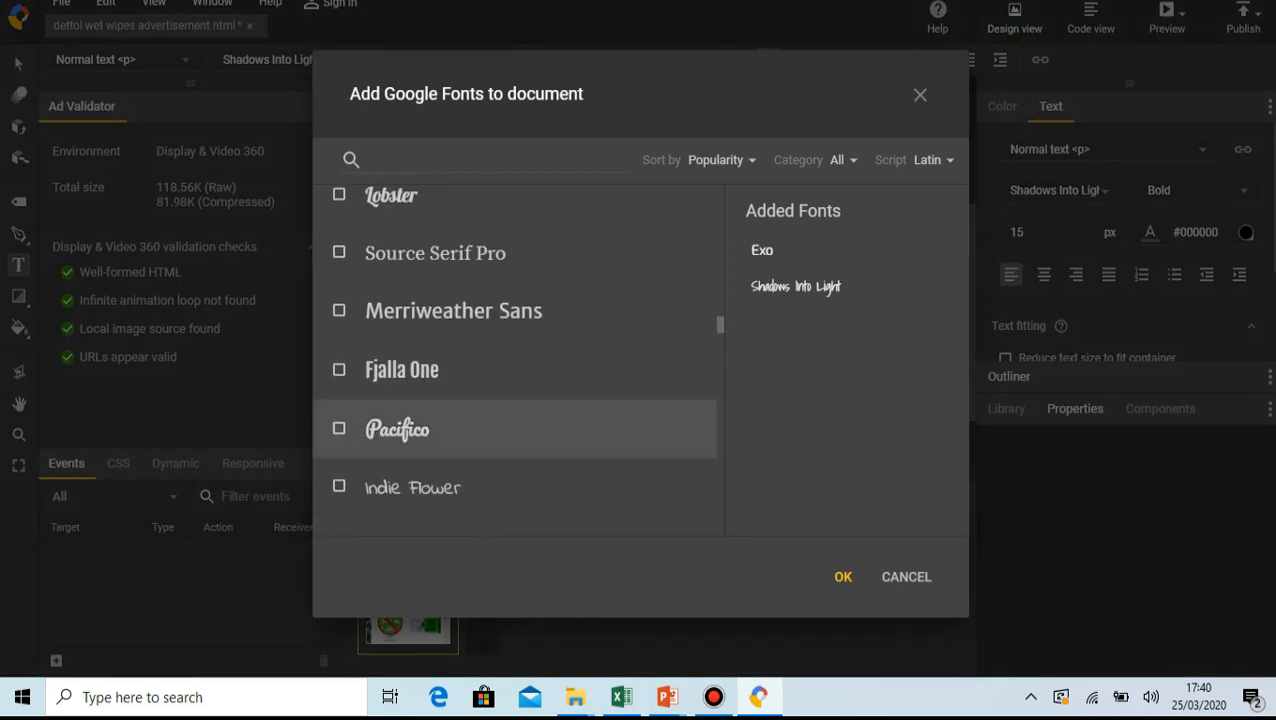
pyautogui.click(412, 487)
pyautogui.click(843, 577)
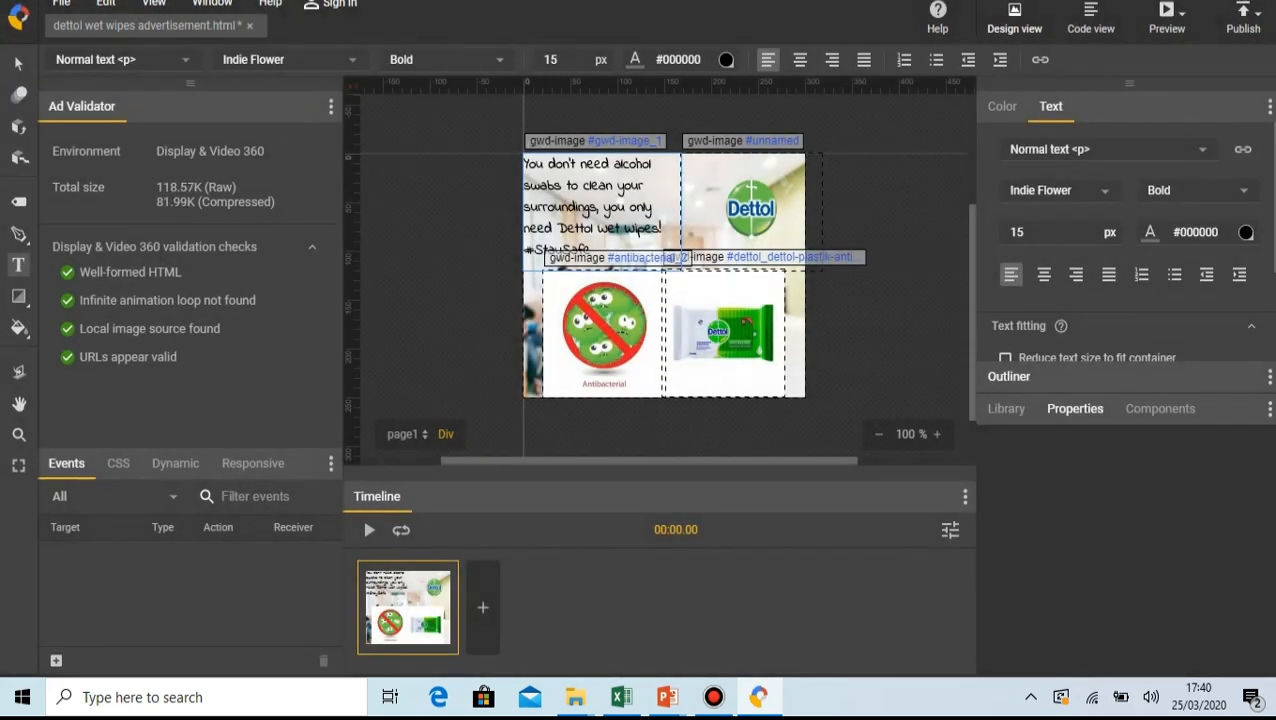
pyautogui.click(18, 64)
pyautogui.moveTo(579, 197); pyautogui.dragTo(584, 204)
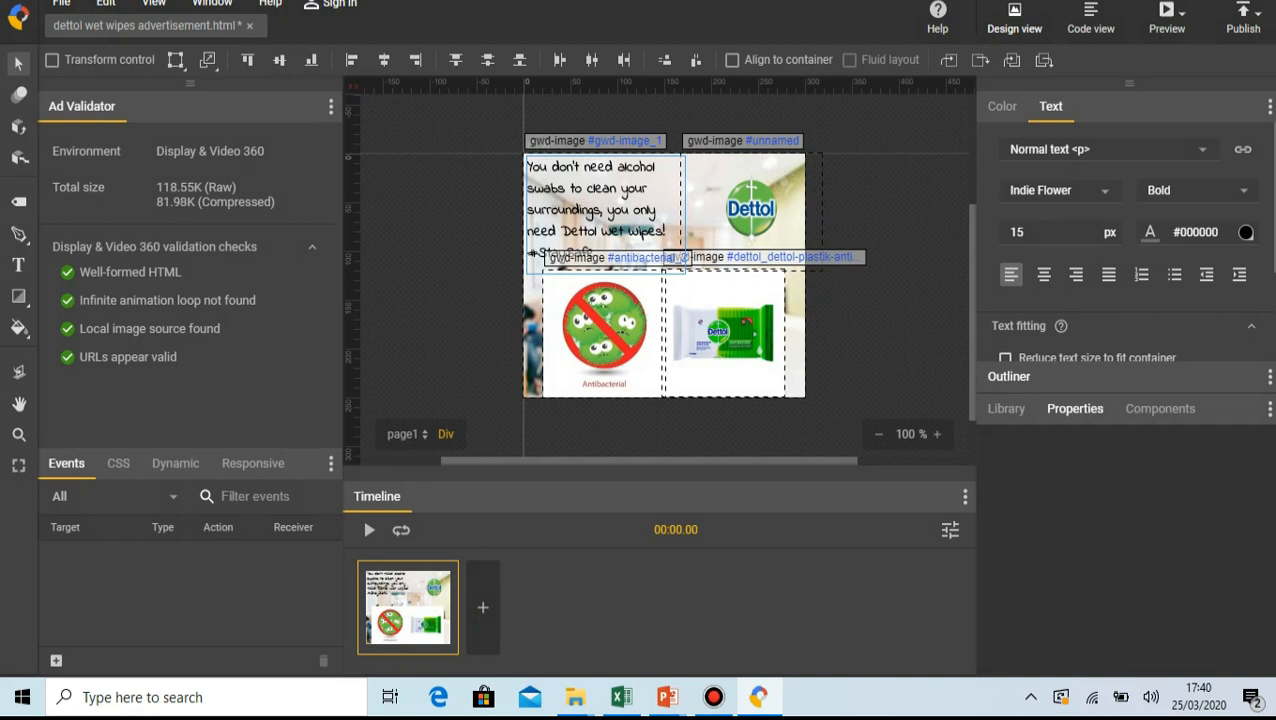
# - Add three keyframes to the timeline after the first one
pyautogui.click(482, 607)
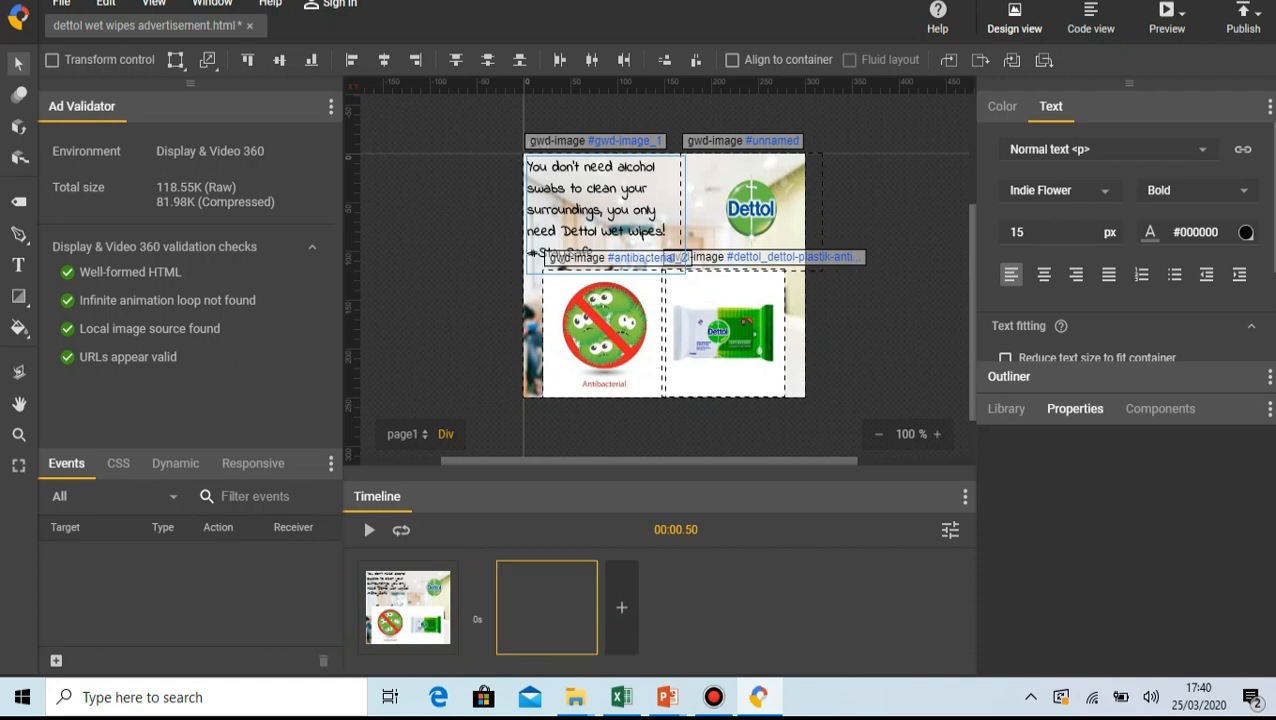
pyautogui.click(621, 607)
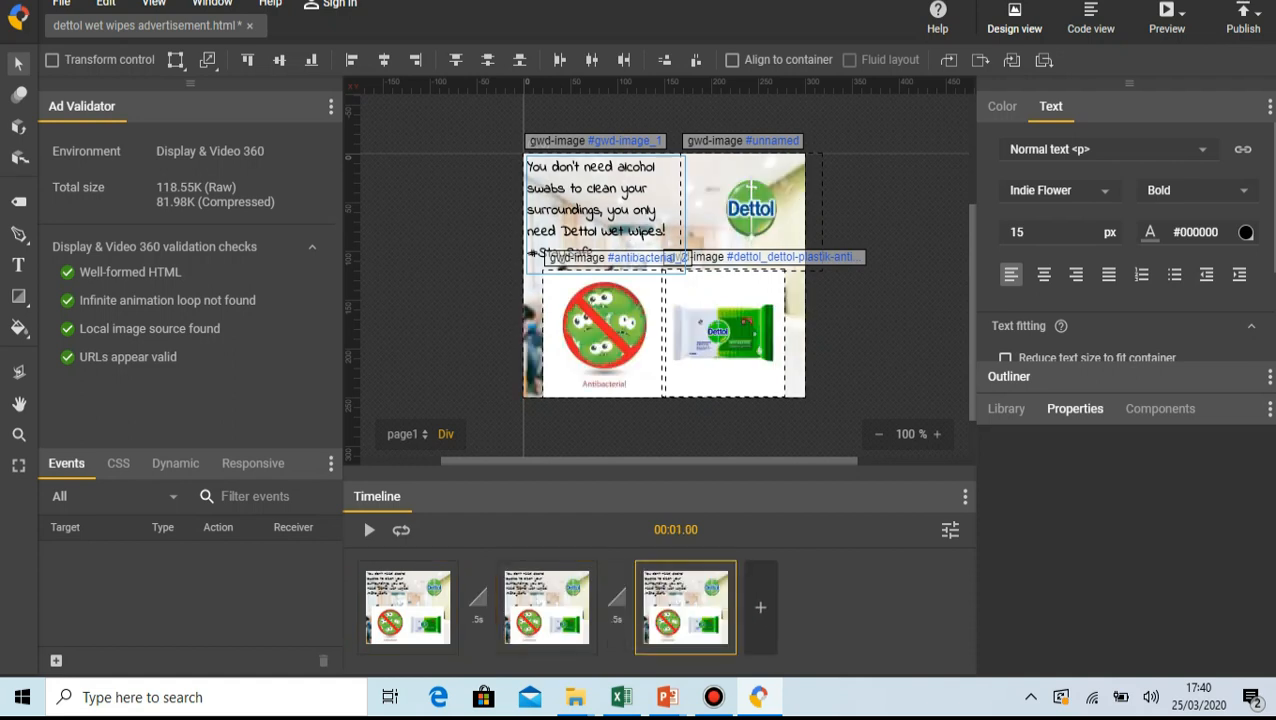
pyautogui.click(760, 607)
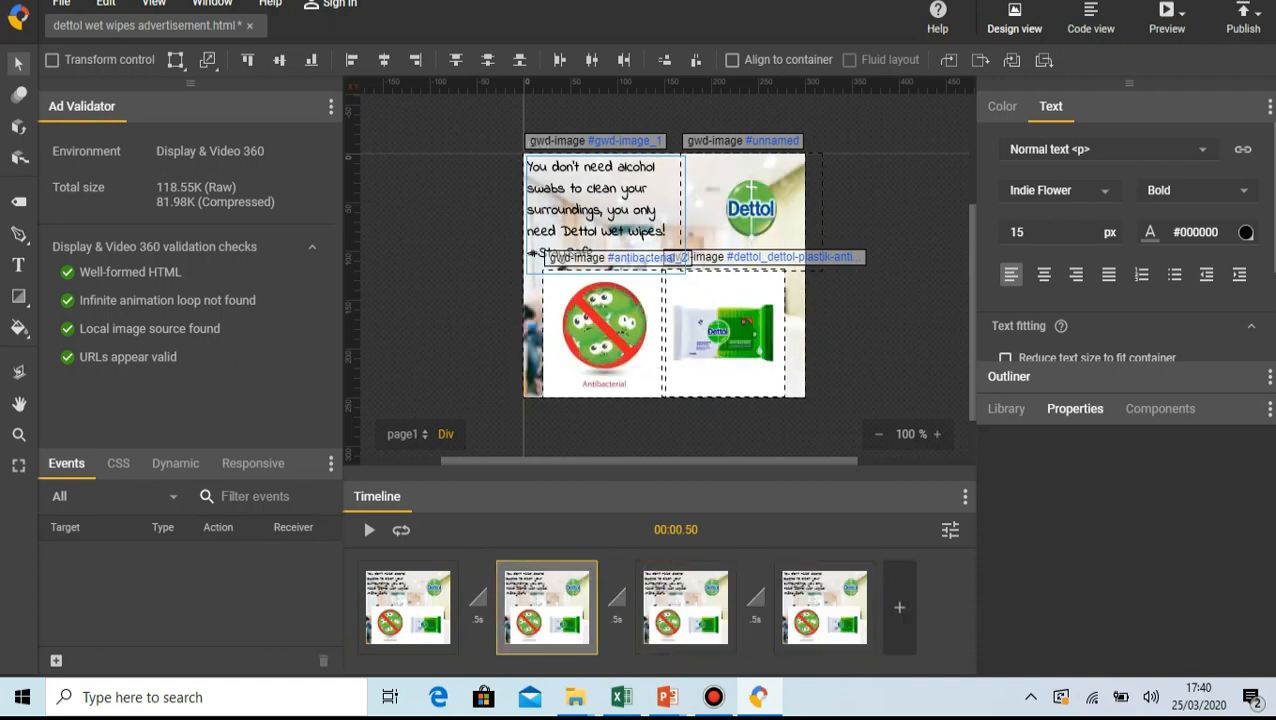
# - In the first keyframe, set the opacity of the banner text and the Dettol logo to 0
pyautogui.click(408, 607)
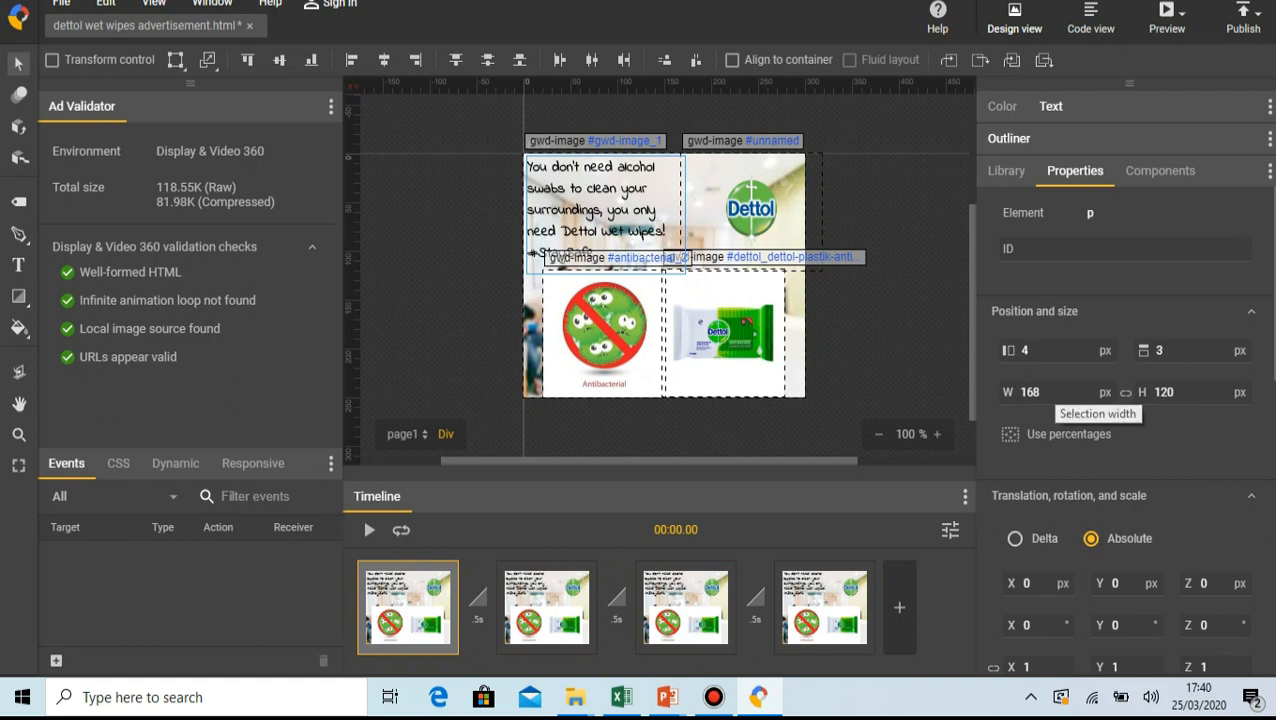
pyautogui.scroll(-3, 1125, 430)
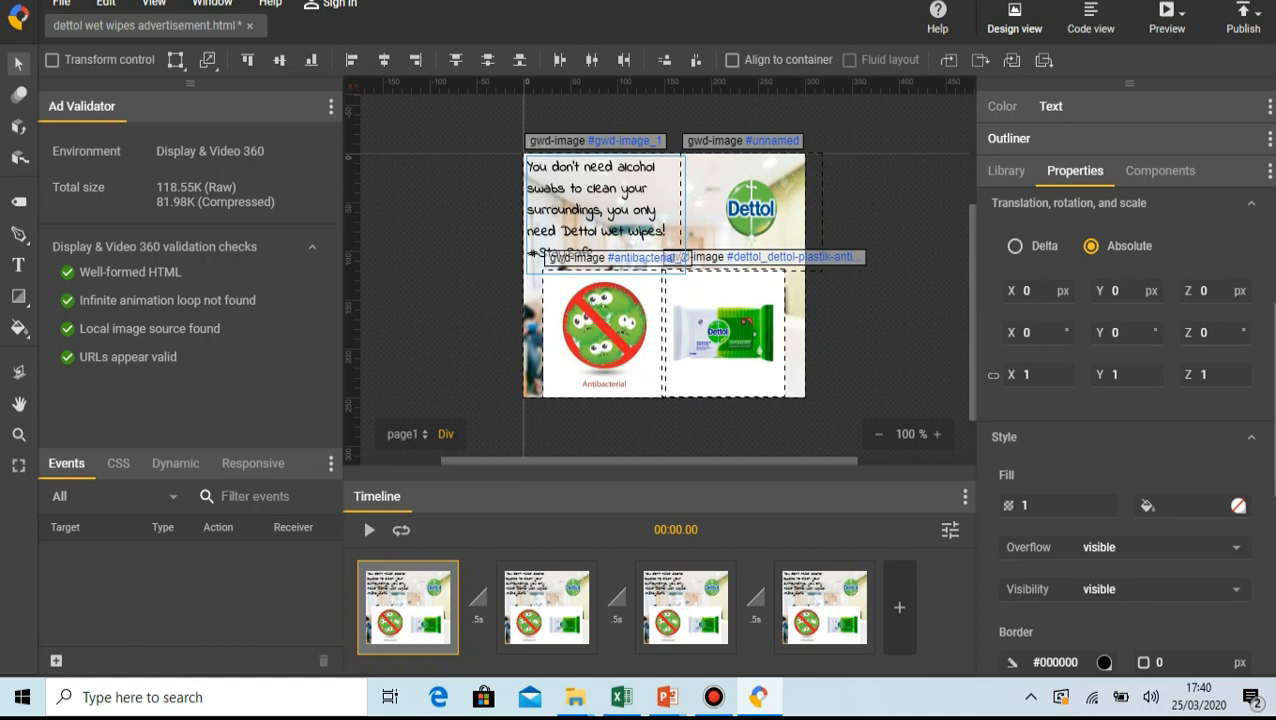
pyautogui.click(1056, 505)
pyautogui.write('0')
pyautogui.press('Return')
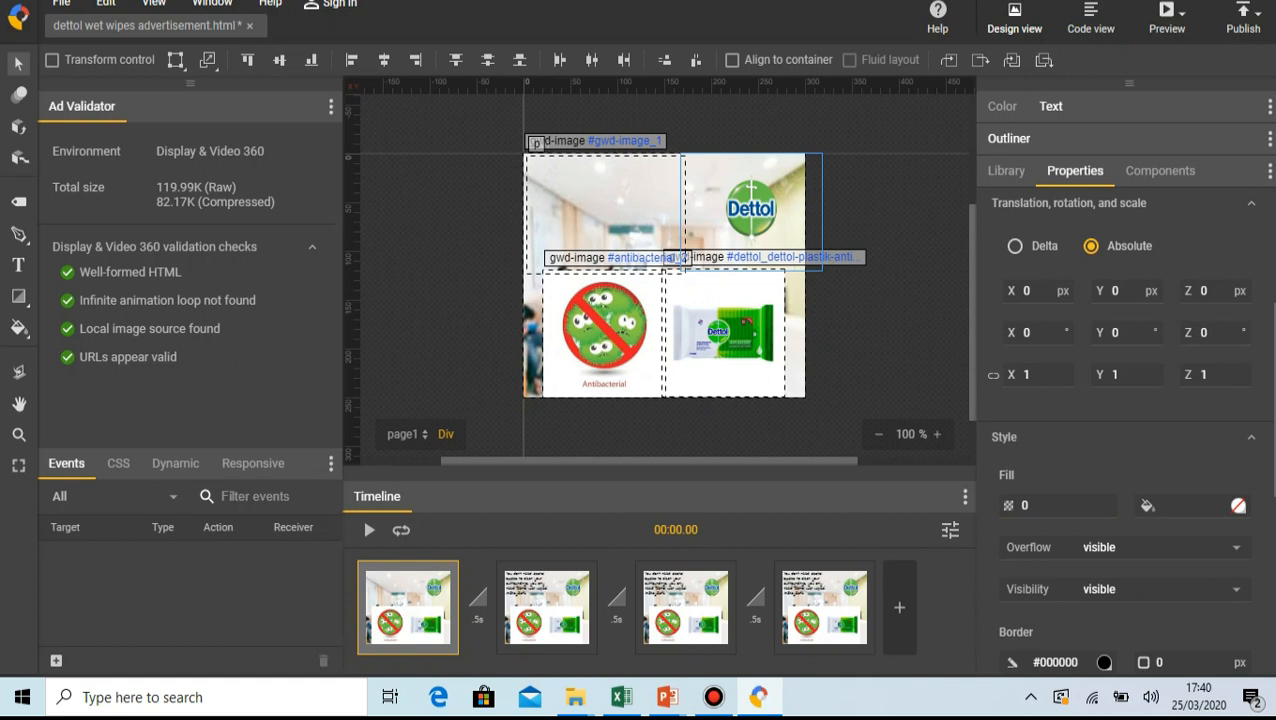
pyautogui.scroll(5, 1125, 400)
pyautogui.scroll(-5, 1125, 400)
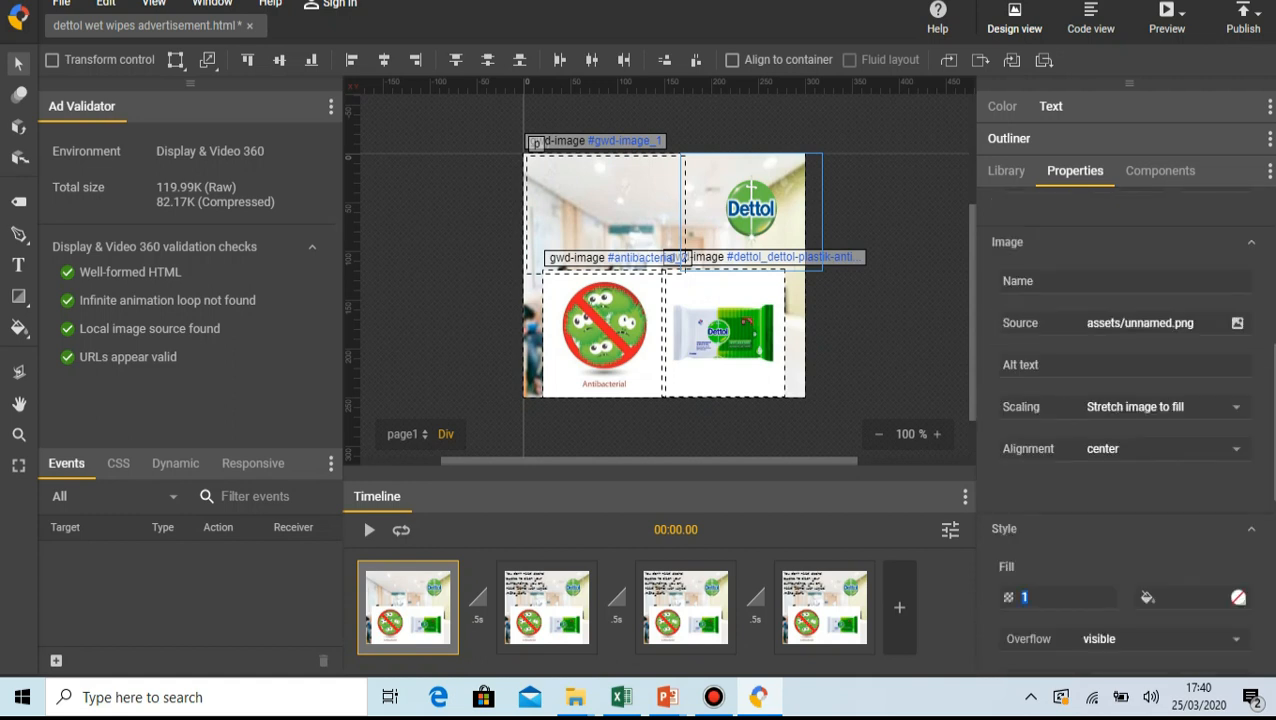
pyautogui.write('0')
pyautogui.press('Return')
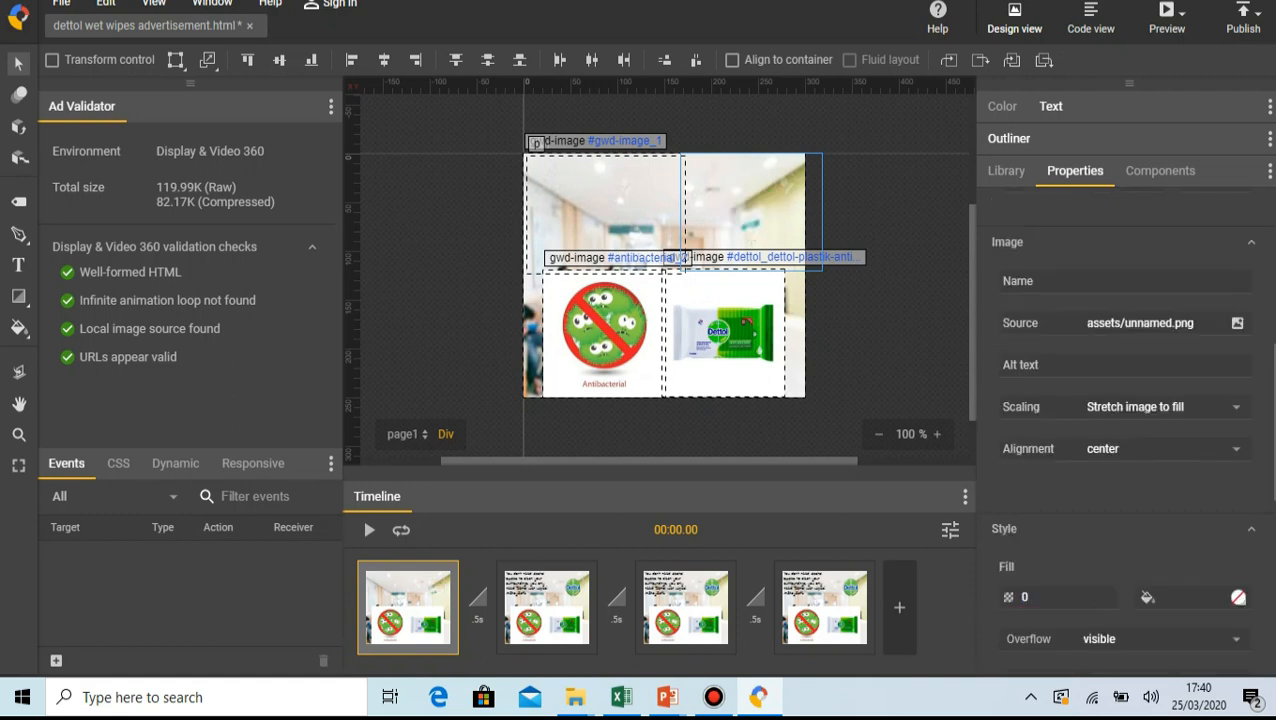
# - In the first keyframe, set the opacity of the antibacterial germ image and the wet wipes product image to 0
pyautogui.click(560, 308)
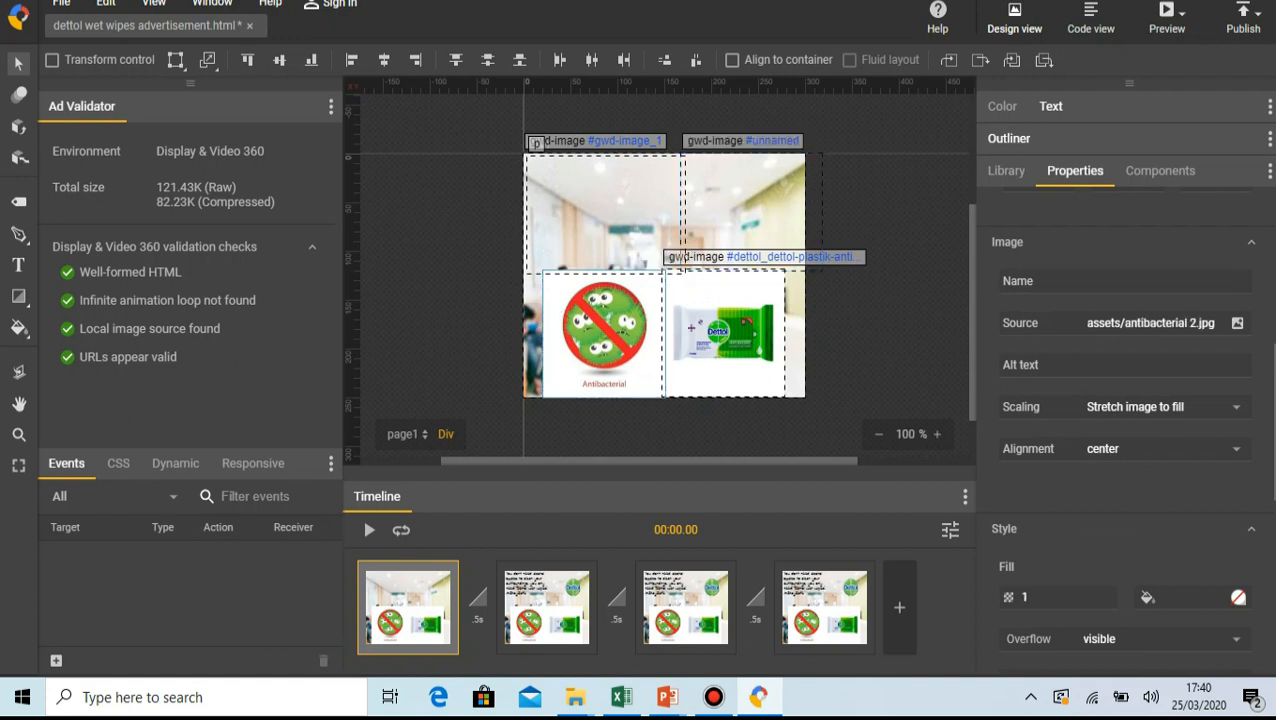
pyautogui.click(1056, 597)
pyautogui.write('0')
pyautogui.press('Return')
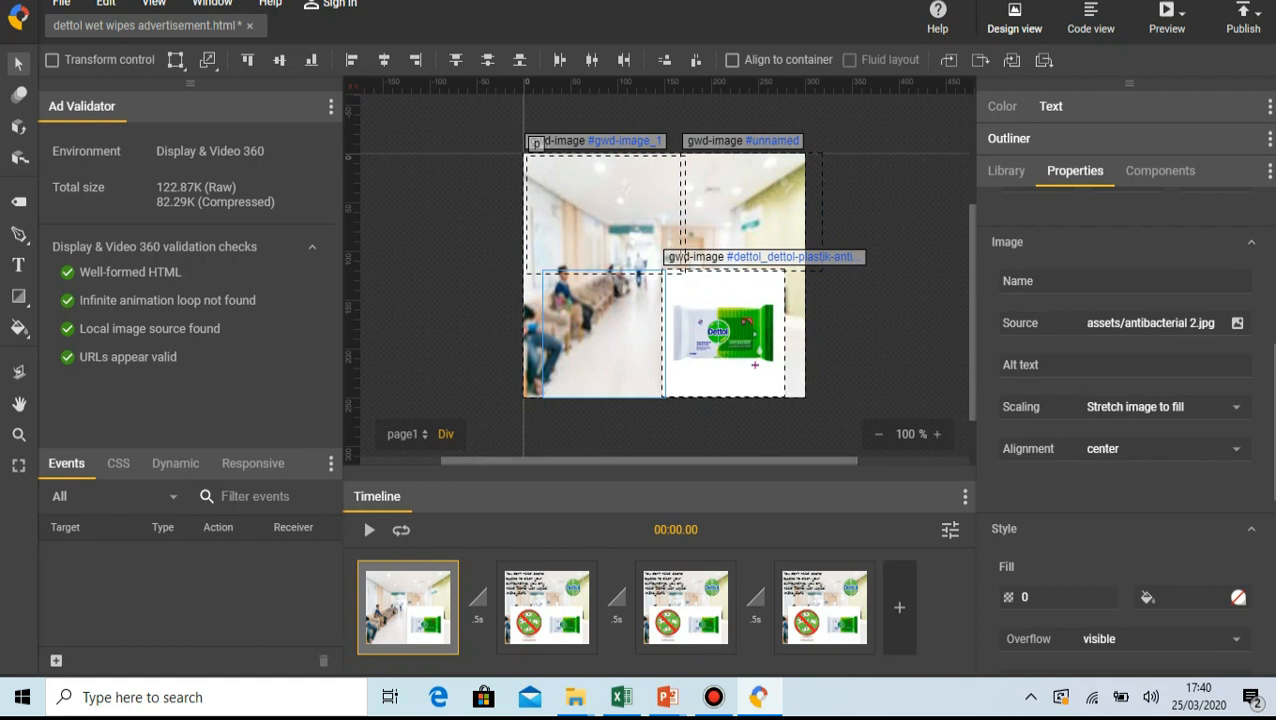
pyautogui.click(757, 376)
pyautogui.write('0')
pyautogui.press('Return')
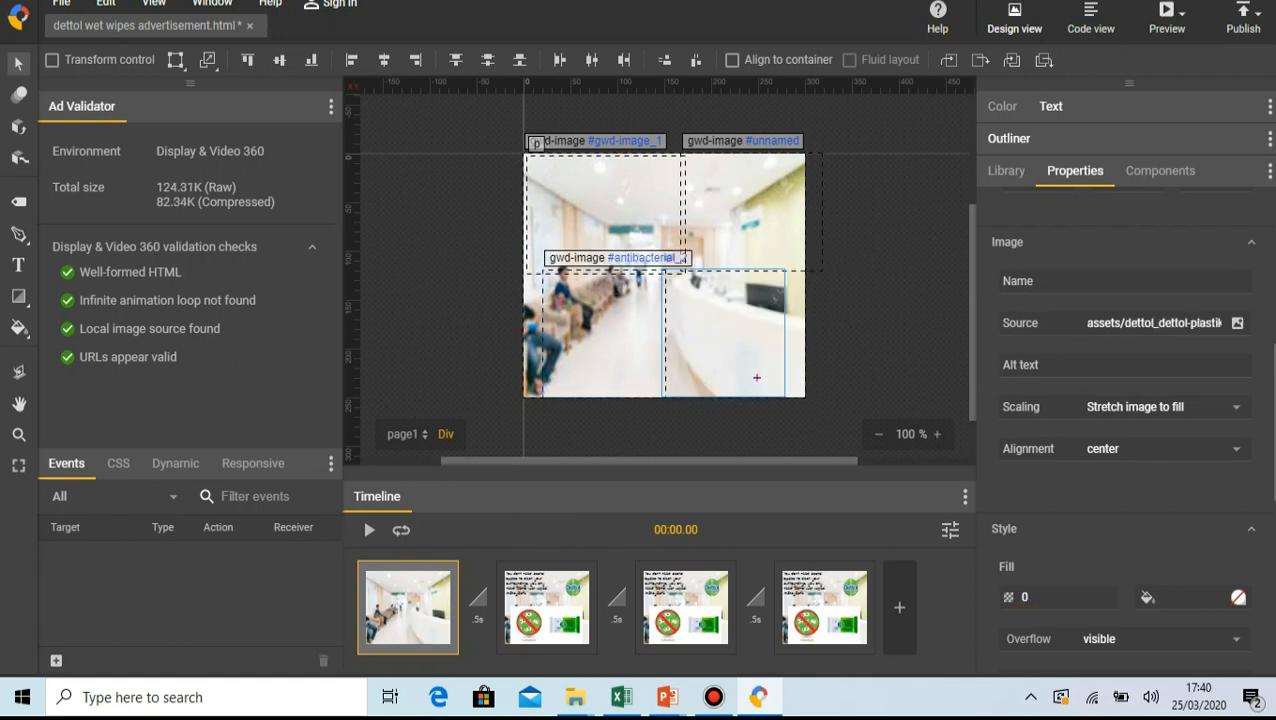
# - In the second keyframe, set the banner text's opacity to 0
pyautogui.click(558, 628)
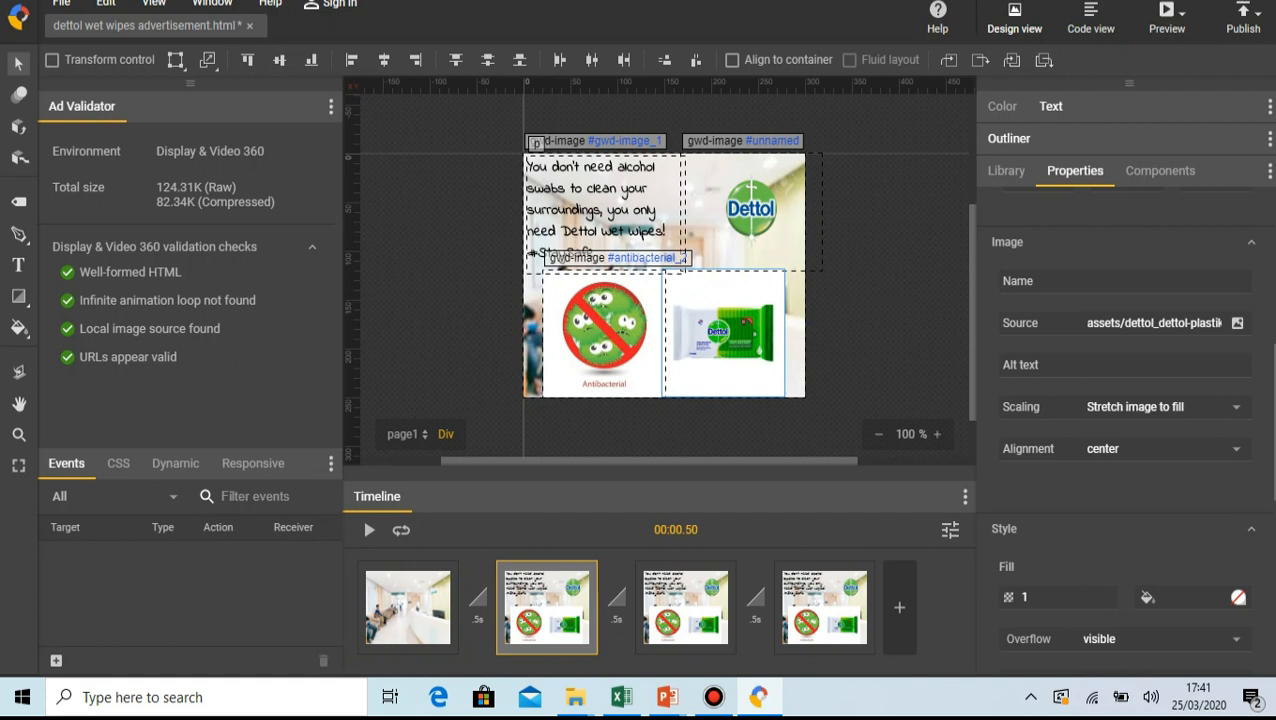
pyautogui.click(600, 250)
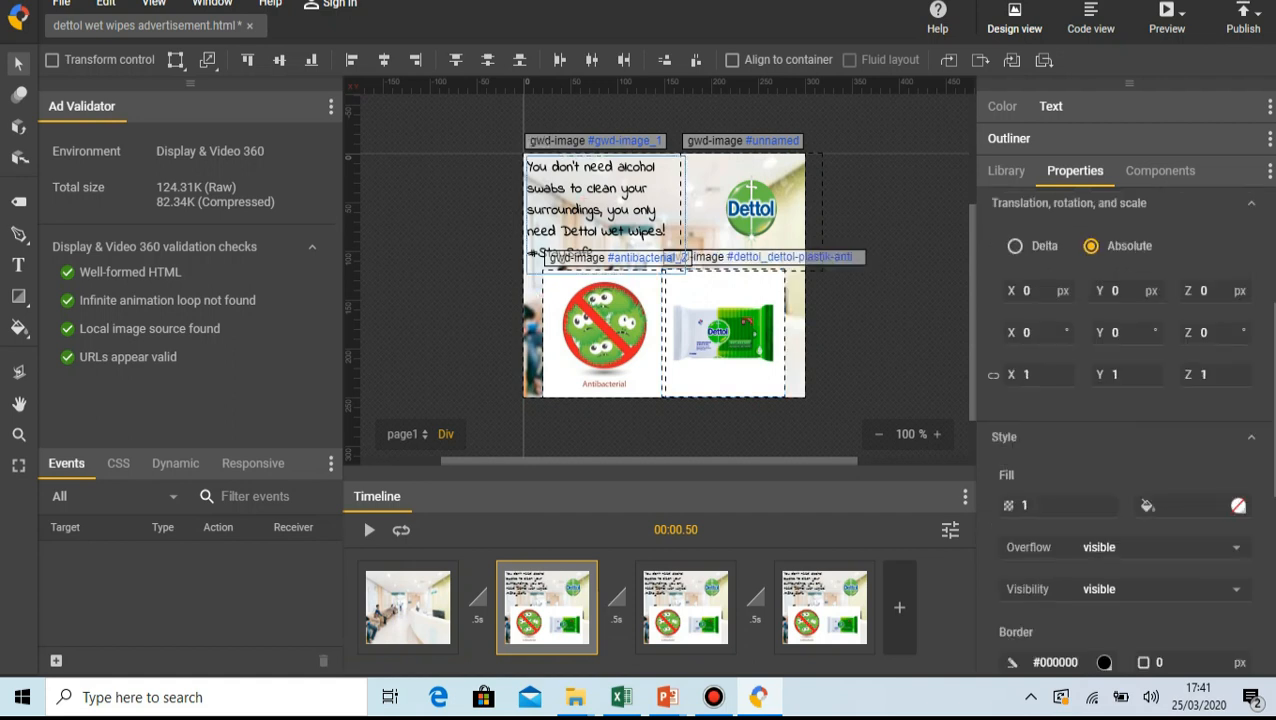
pyautogui.click(1025, 505)
pyautogui.write('0')
pyautogui.press('Return')
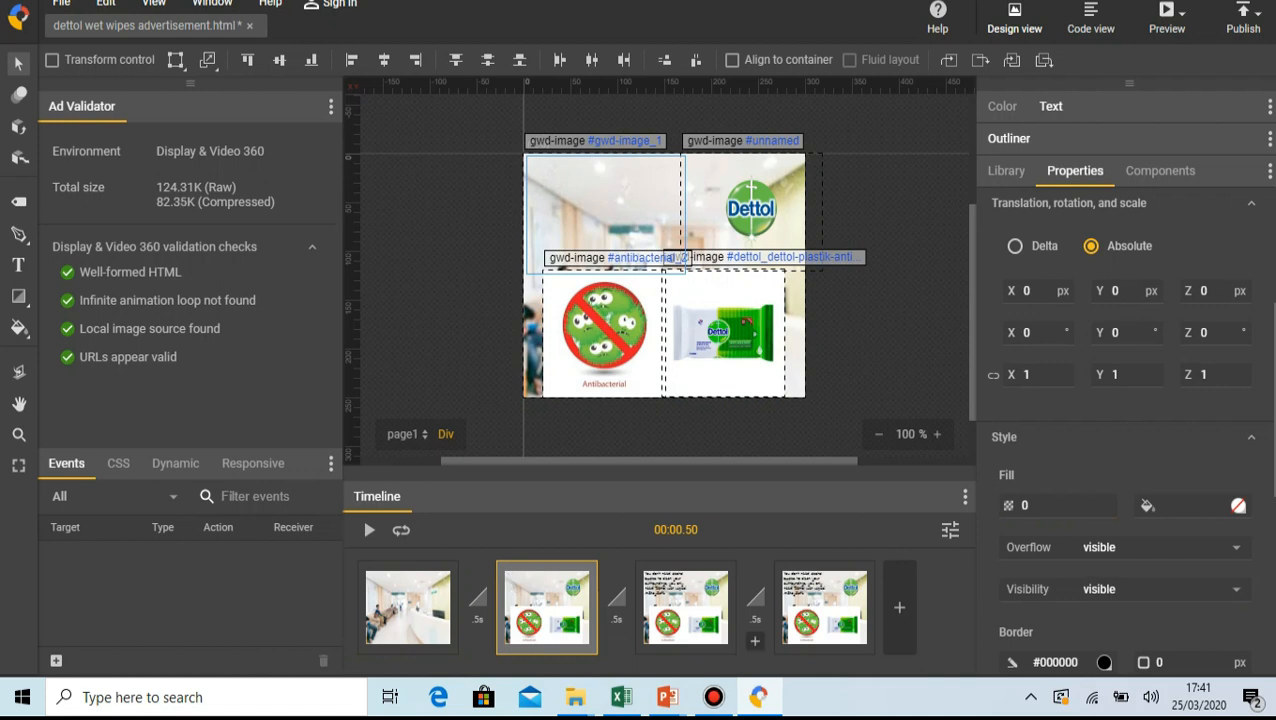
pyautogui.click(685, 607)
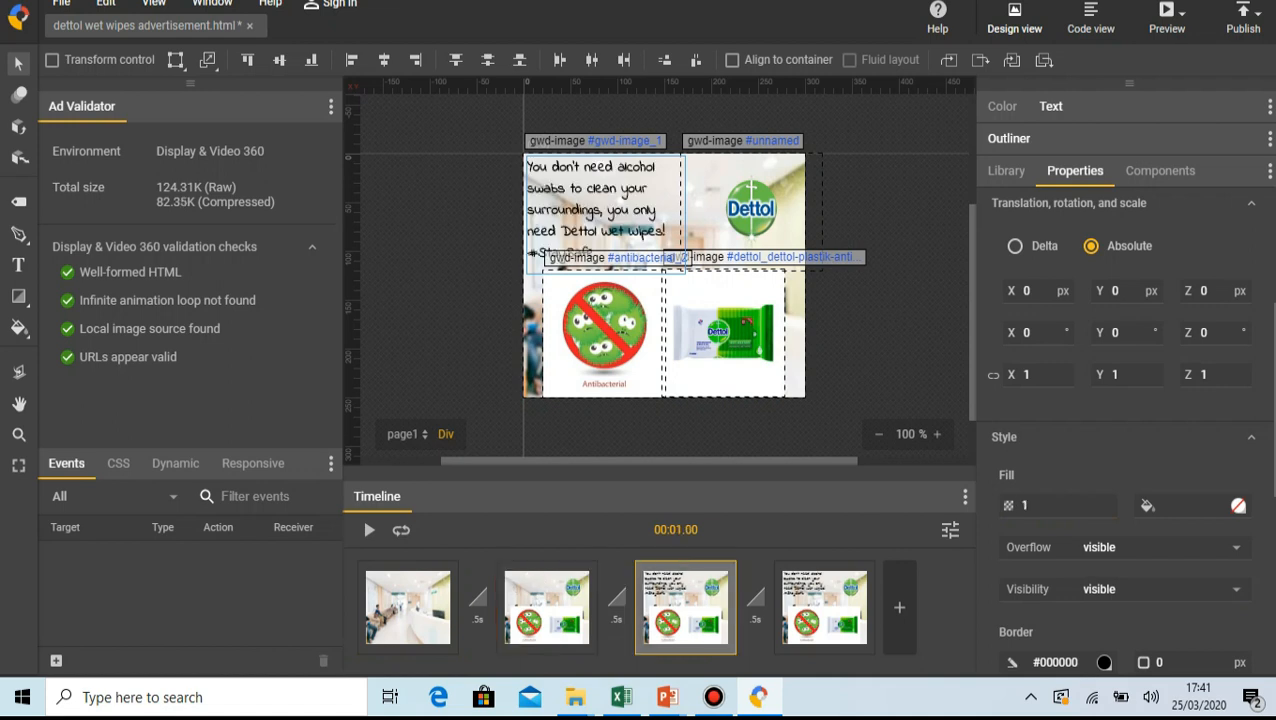
pyautogui.click(546, 607)
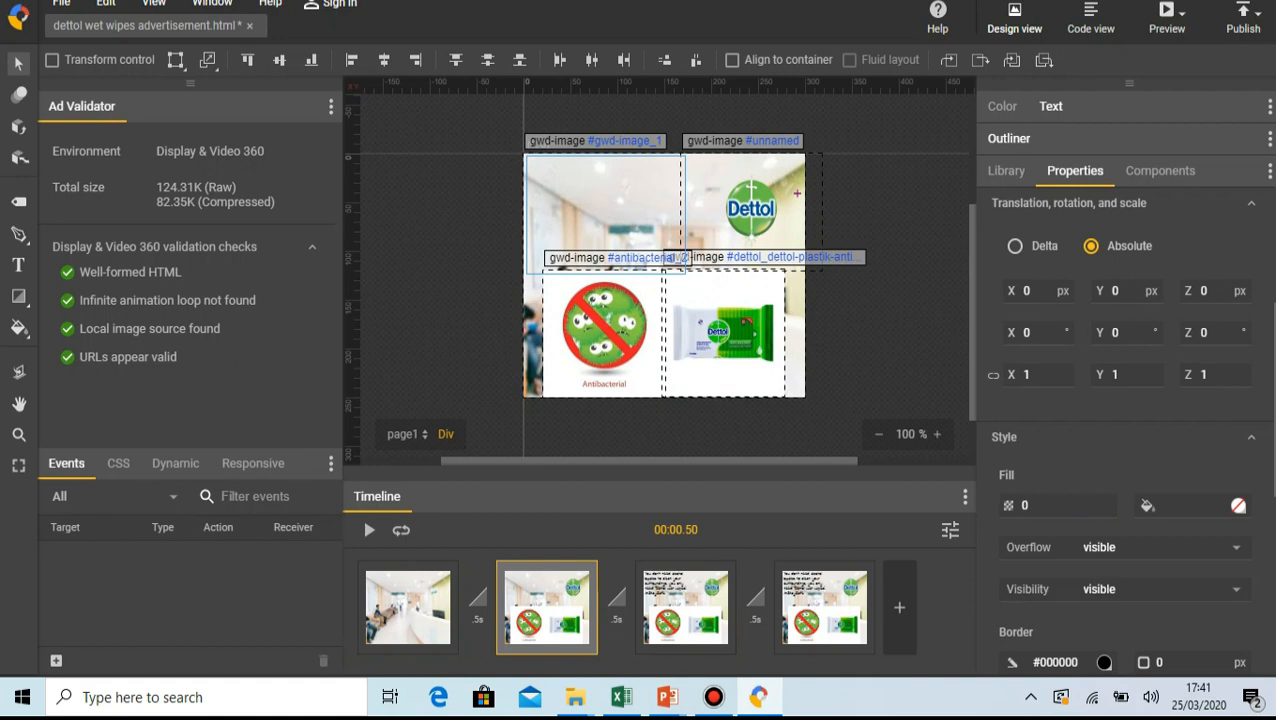
pyautogui.click(778, 203)
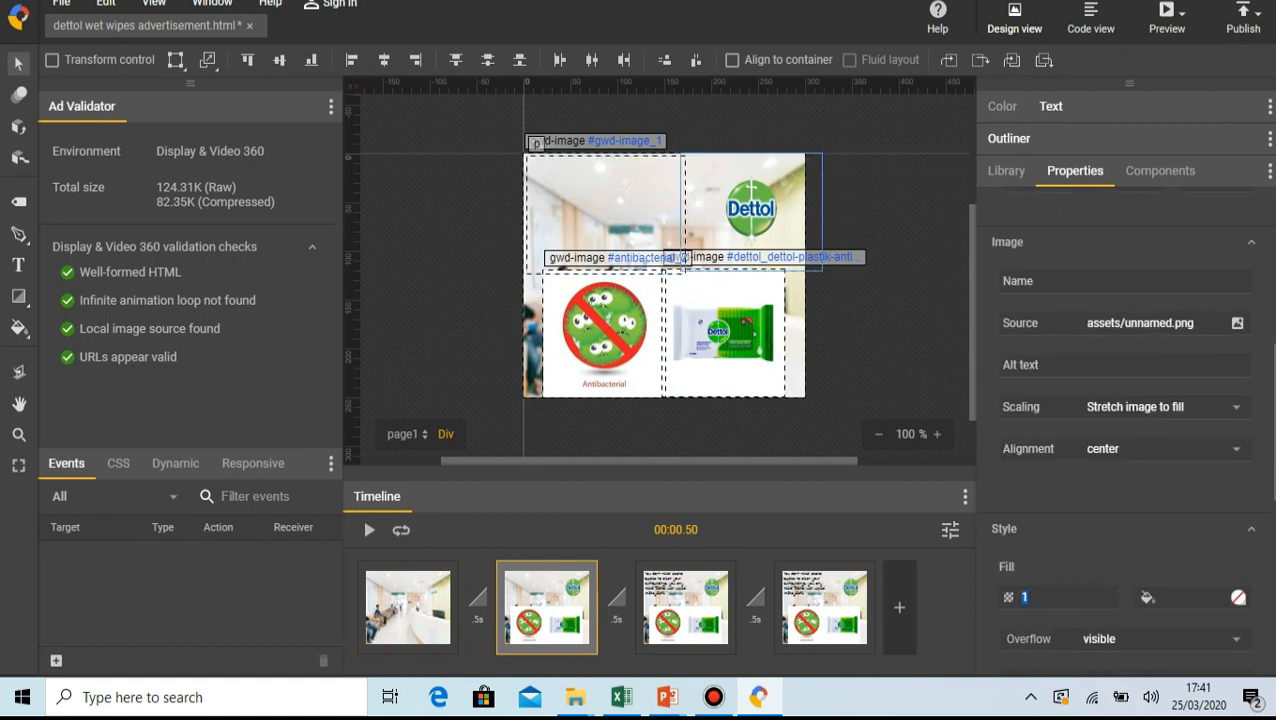
pyautogui.write('0')
pyautogui.press('Return')
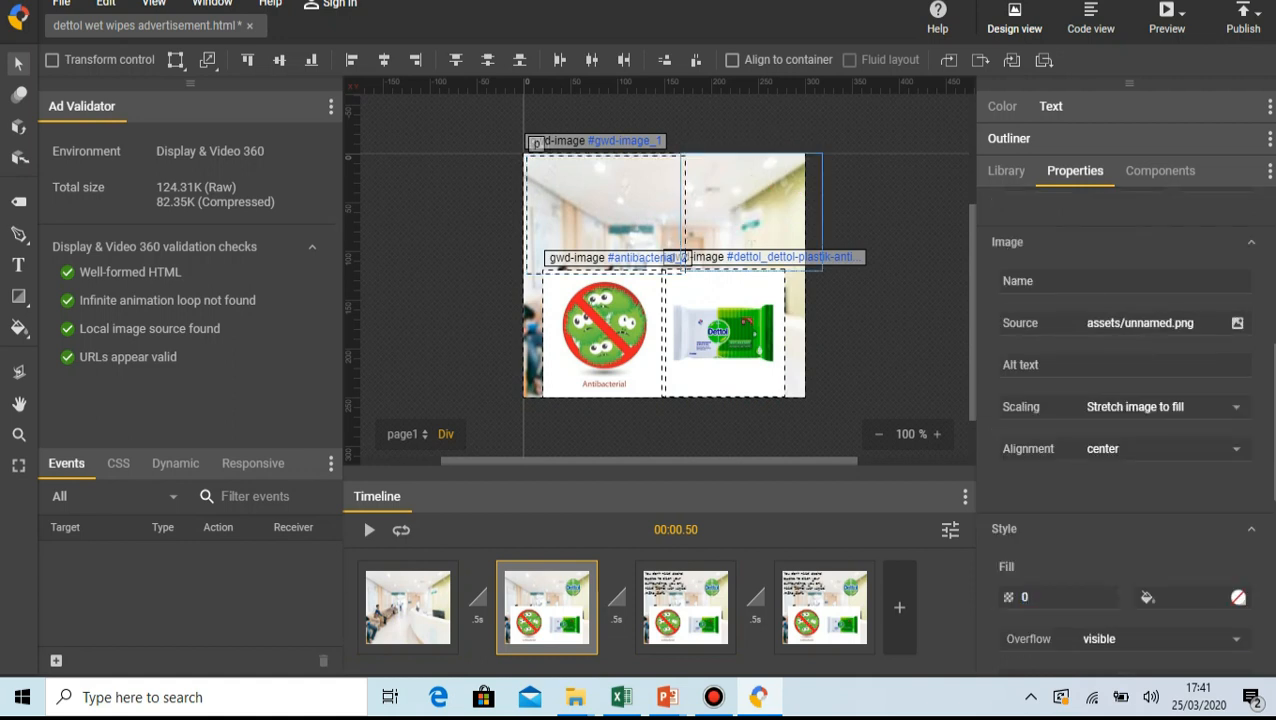
pyautogui.click(1024, 597)
pyautogui.write('1')
pyautogui.press('Return')
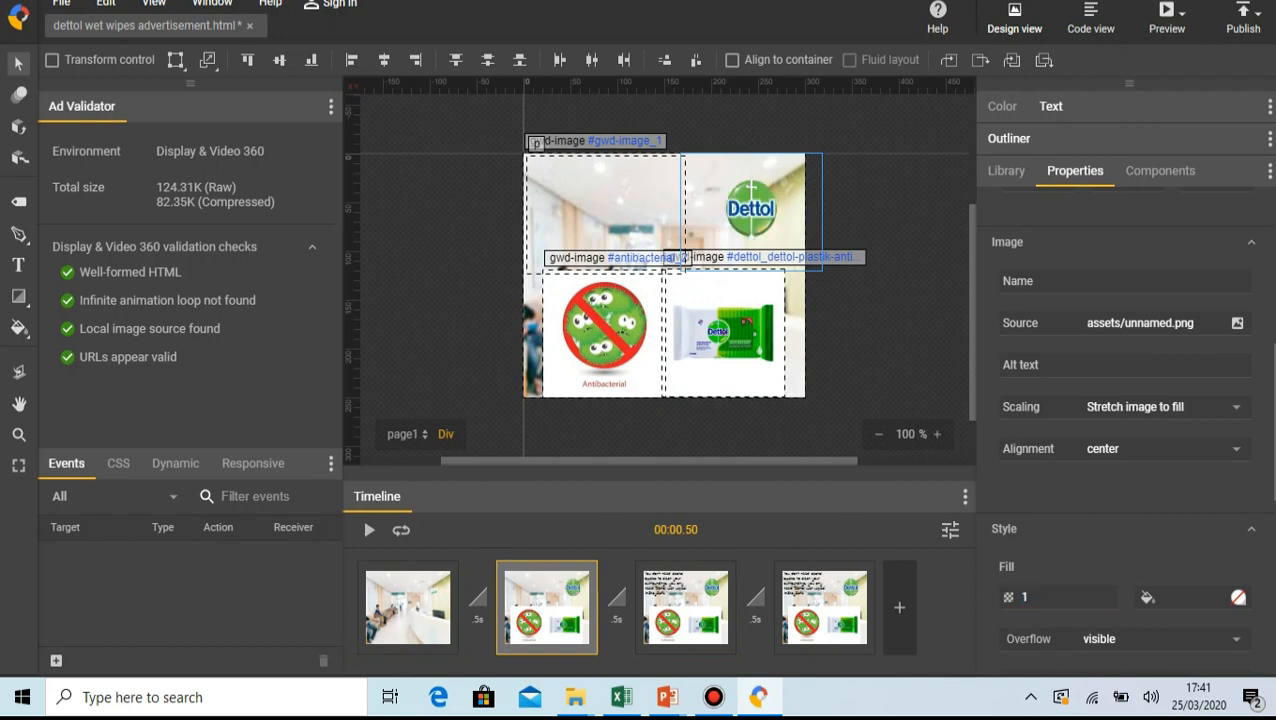
# - In the second keyframe, set the opacity of the antibacterial germ image and the wet wipes product image to 0
pyautogui.click(676, 258)
pyautogui.write('0')
pyautogui.press('Return')
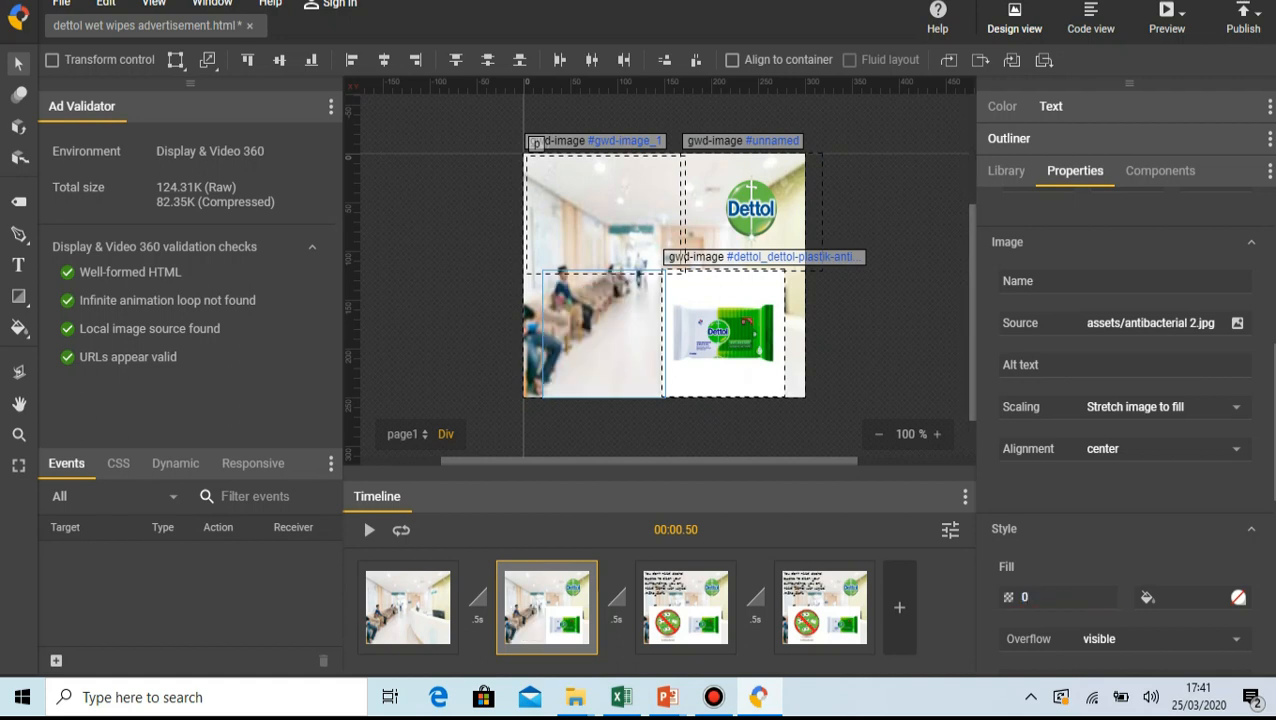
pyautogui.click(766, 362)
pyautogui.click(1078, 597)
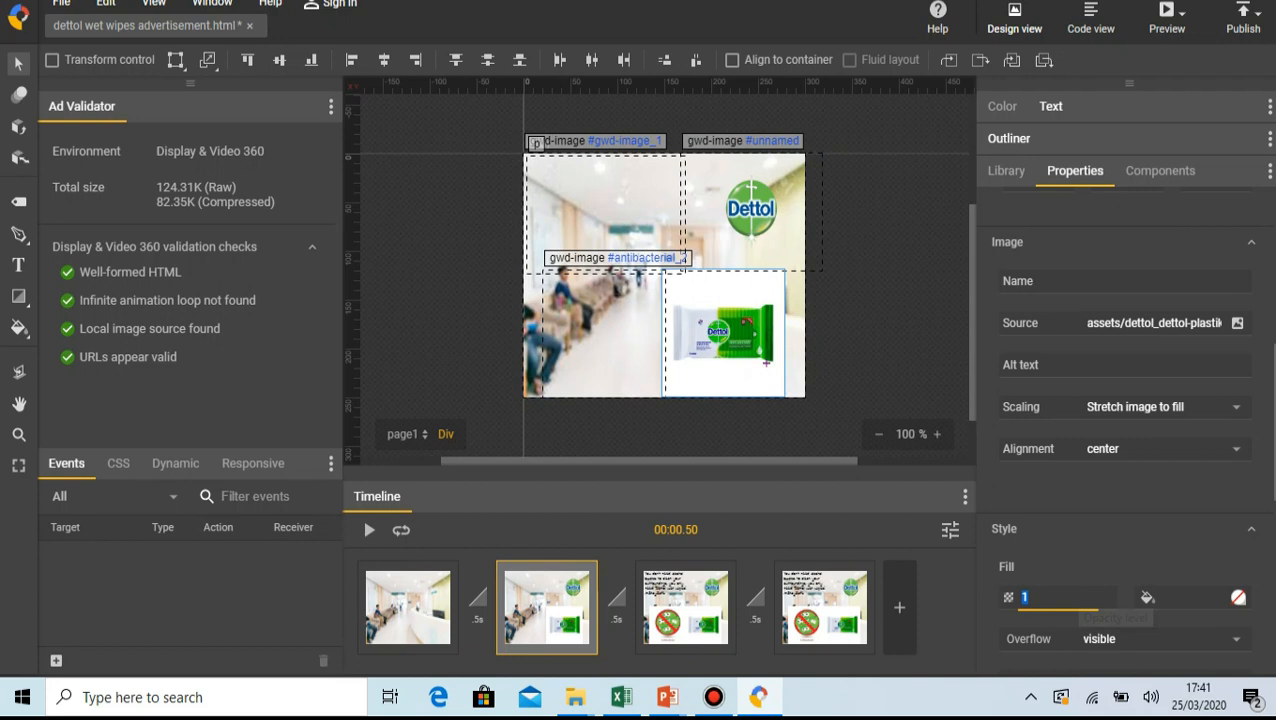
pyautogui.write('0')
pyautogui.press('Return')
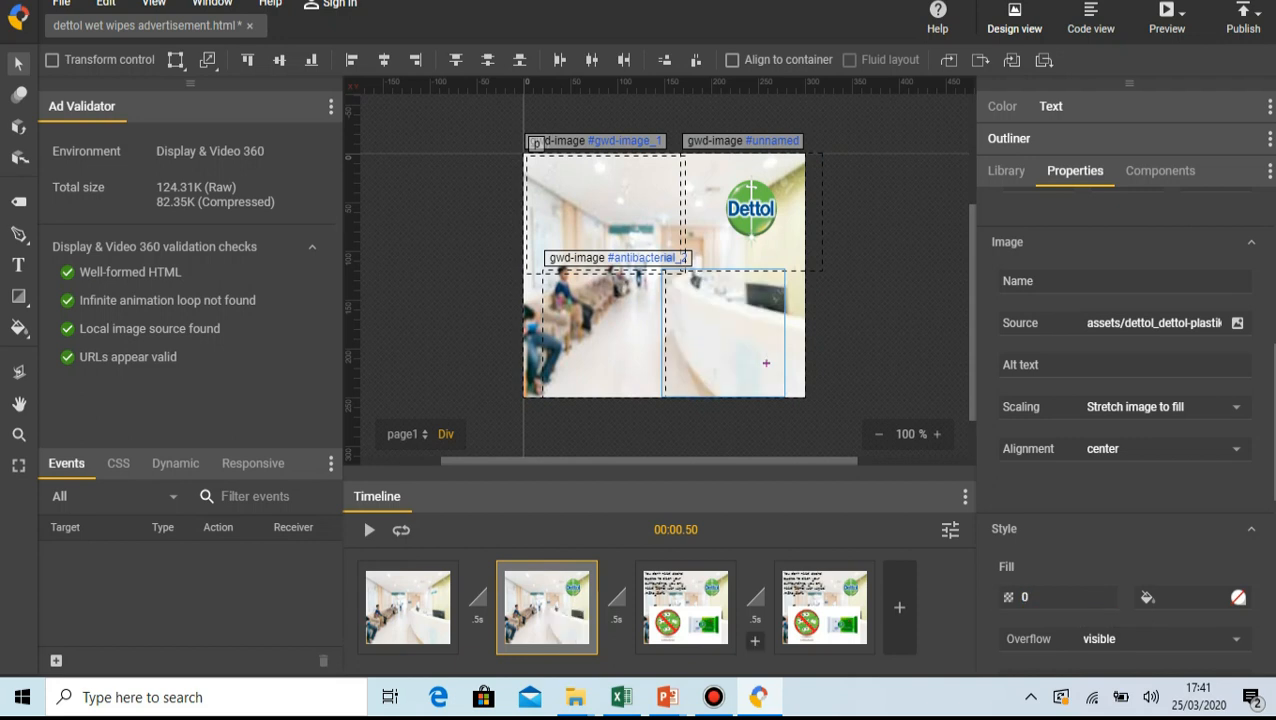
# - In the third keyframe, set the opacity of the banner text and the antibacterial germ image to 0
pyautogui.click(686, 607)
pyautogui.click(588, 188)
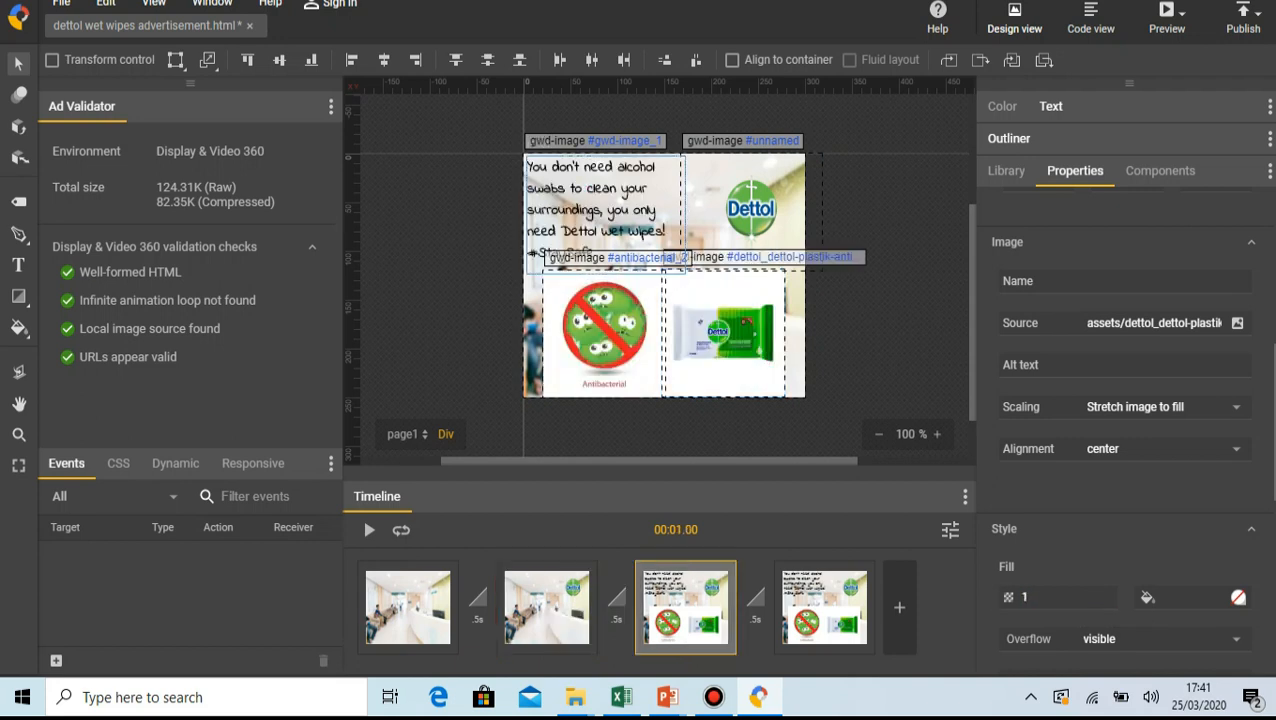
pyautogui.click(1058, 505)
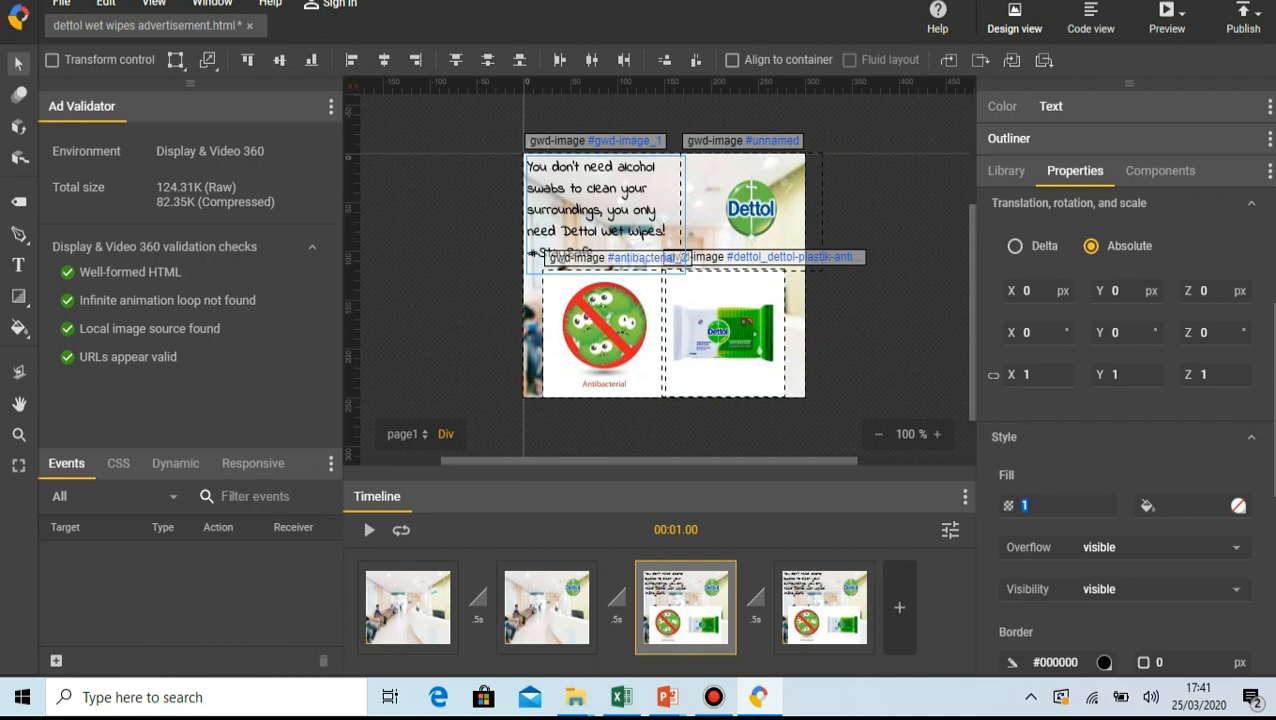
pyautogui.press('BackSpace')
pyautogui.write('0')
pyautogui.press('Return')
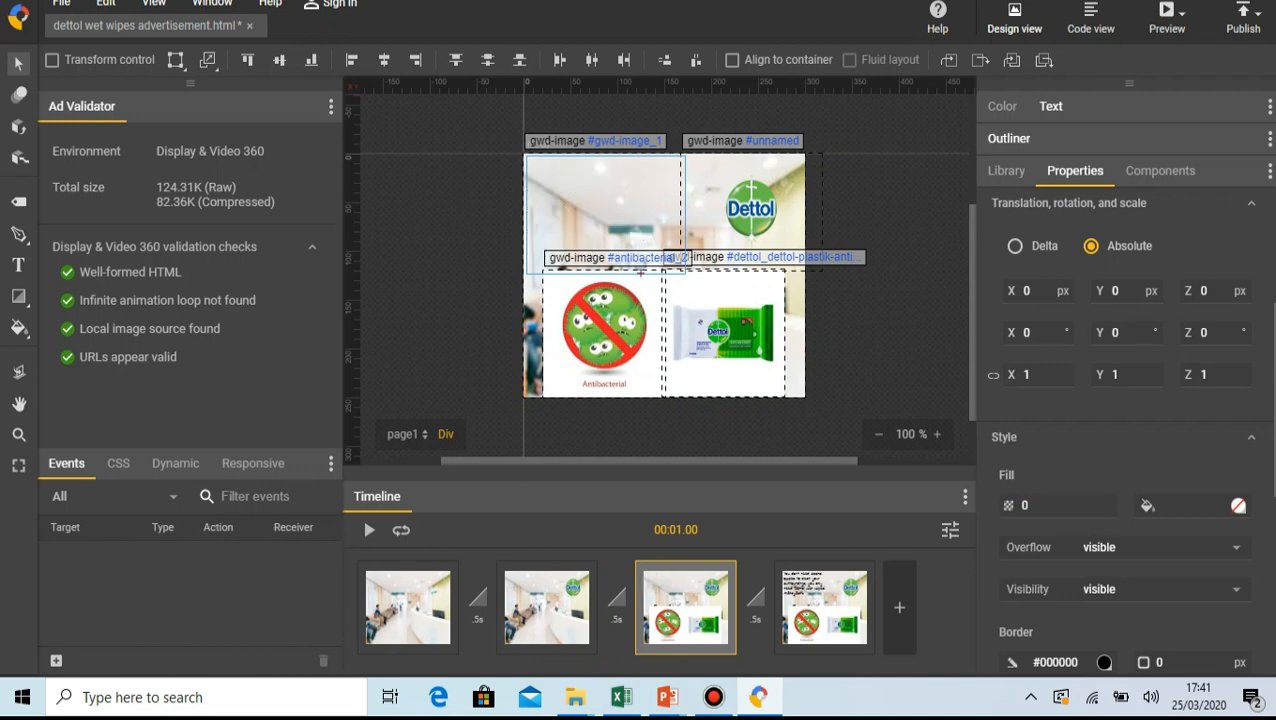
pyautogui.click(666, 318)
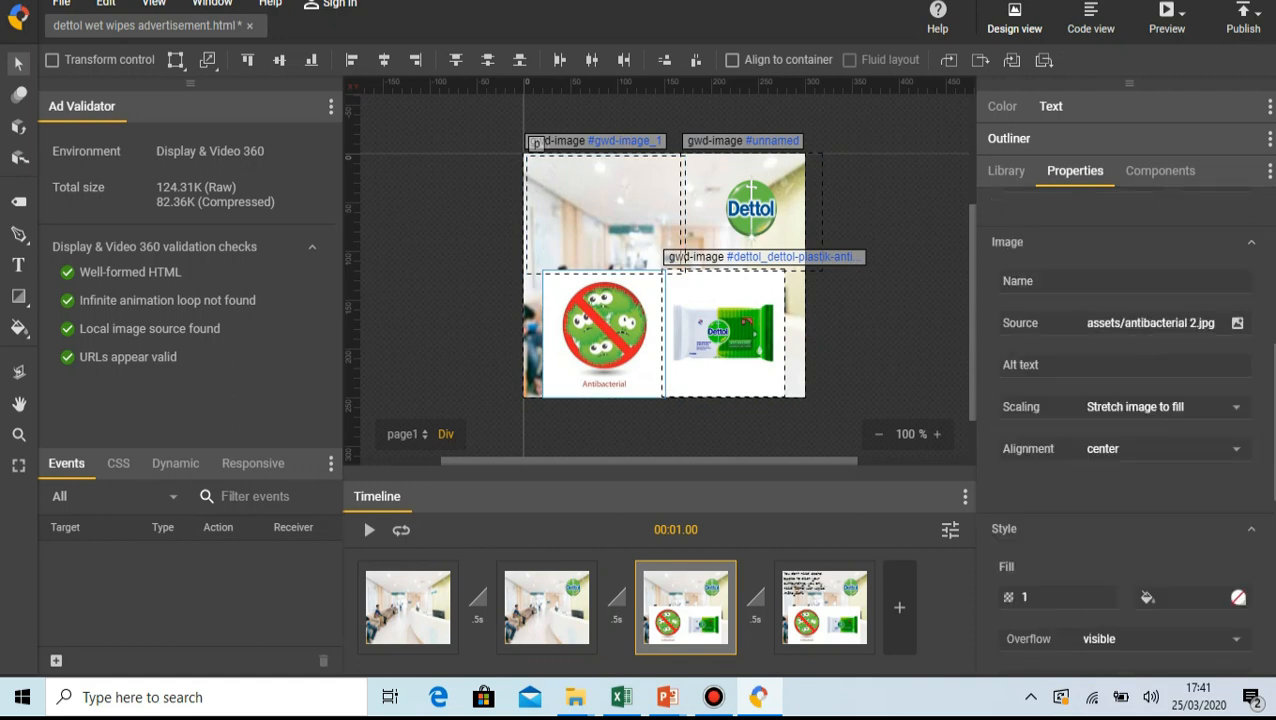
pyautogui.write('0')
pyautogui.press('Return')
# - In the fourth keyframe, set the banner text's opacity to 0
pyautogui.click(822, 607)
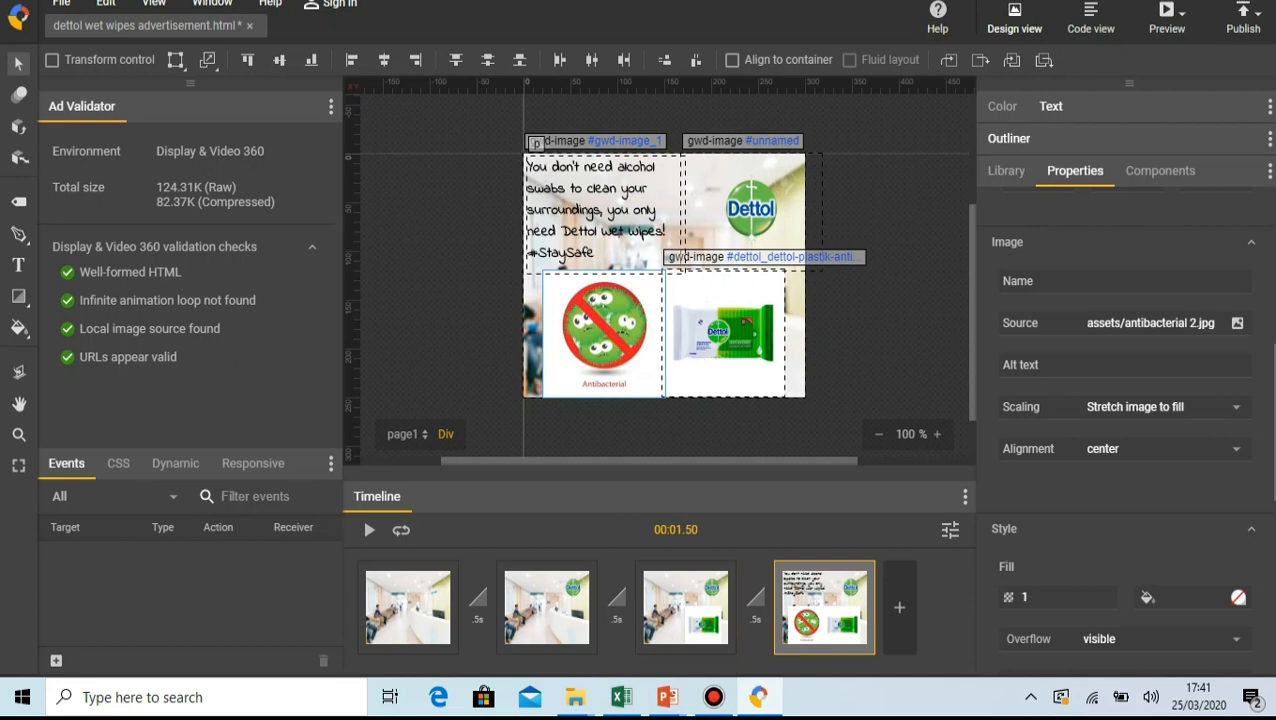
pyautogui.click(1024, 505)
pyautogui.write('0')
pyautogui.press('Return')
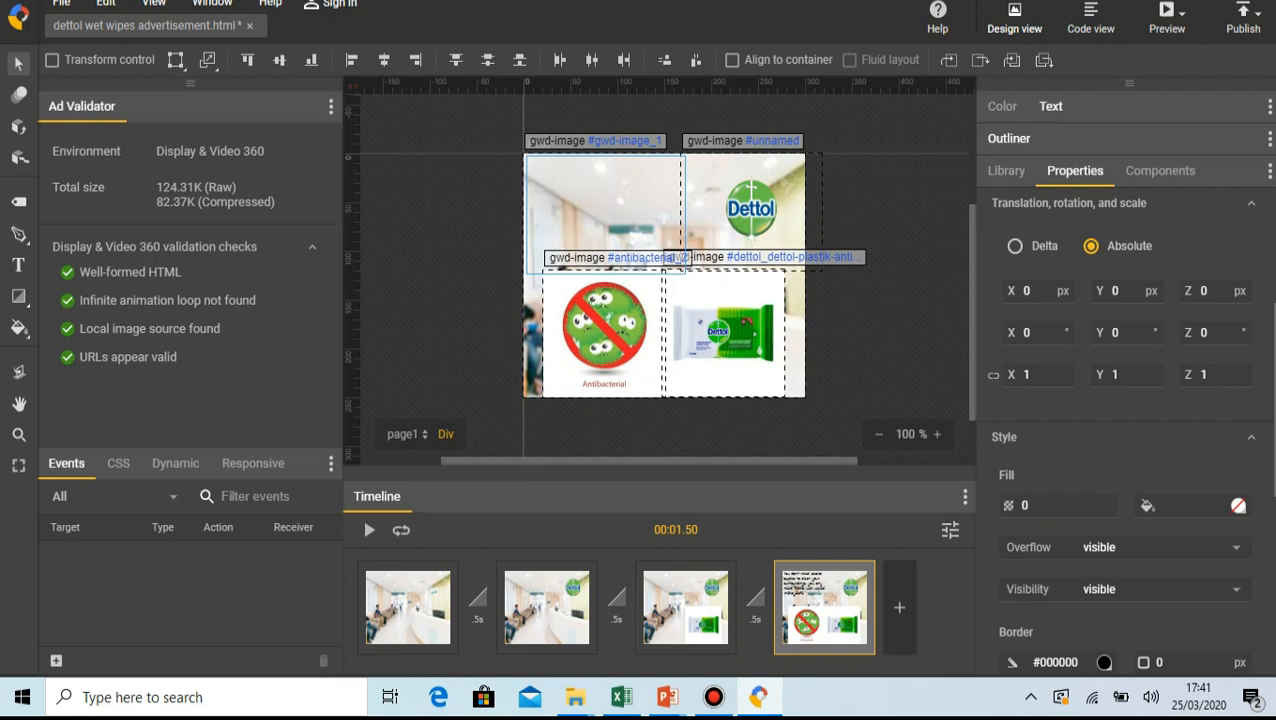
# - Add a fifth keyframe and set the banner text's opacity to 1 in it
pyautogui.click(899, 607)
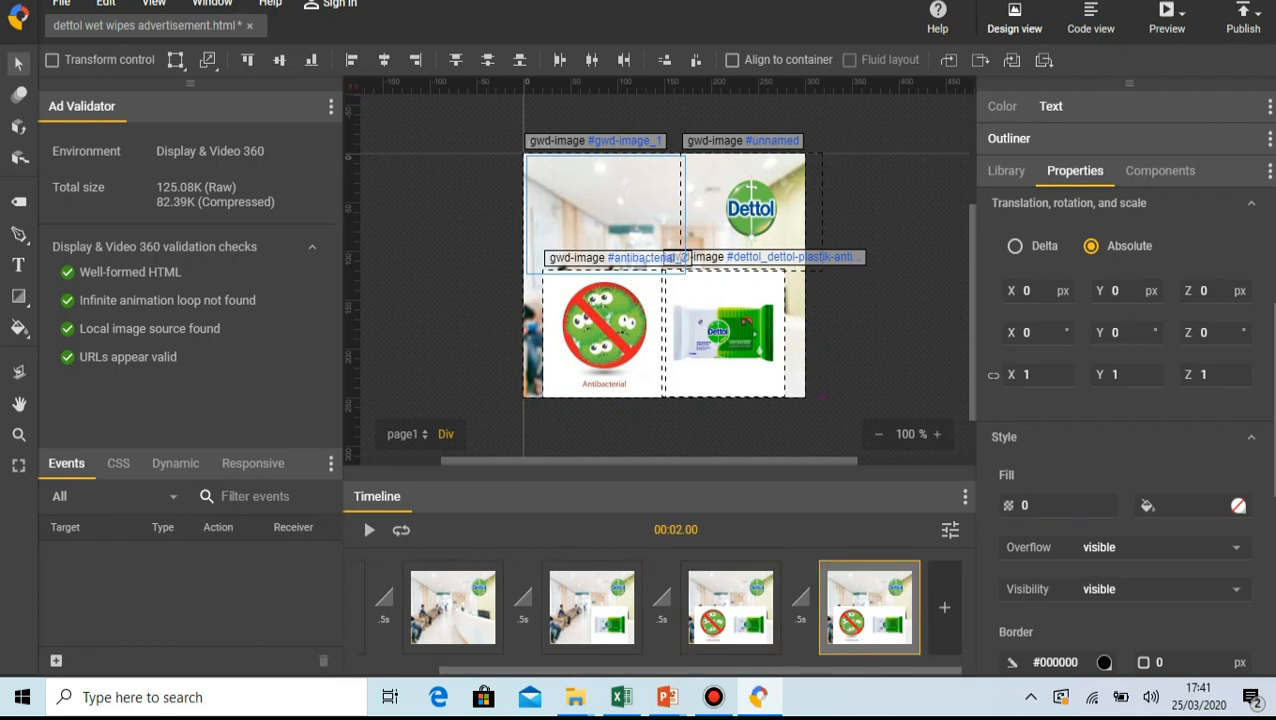
pyautogui.write('1')
pyautogui.press('Return')
pyautogui.press('Escape')
pyautogui.hscroll(-1, 660, 607)
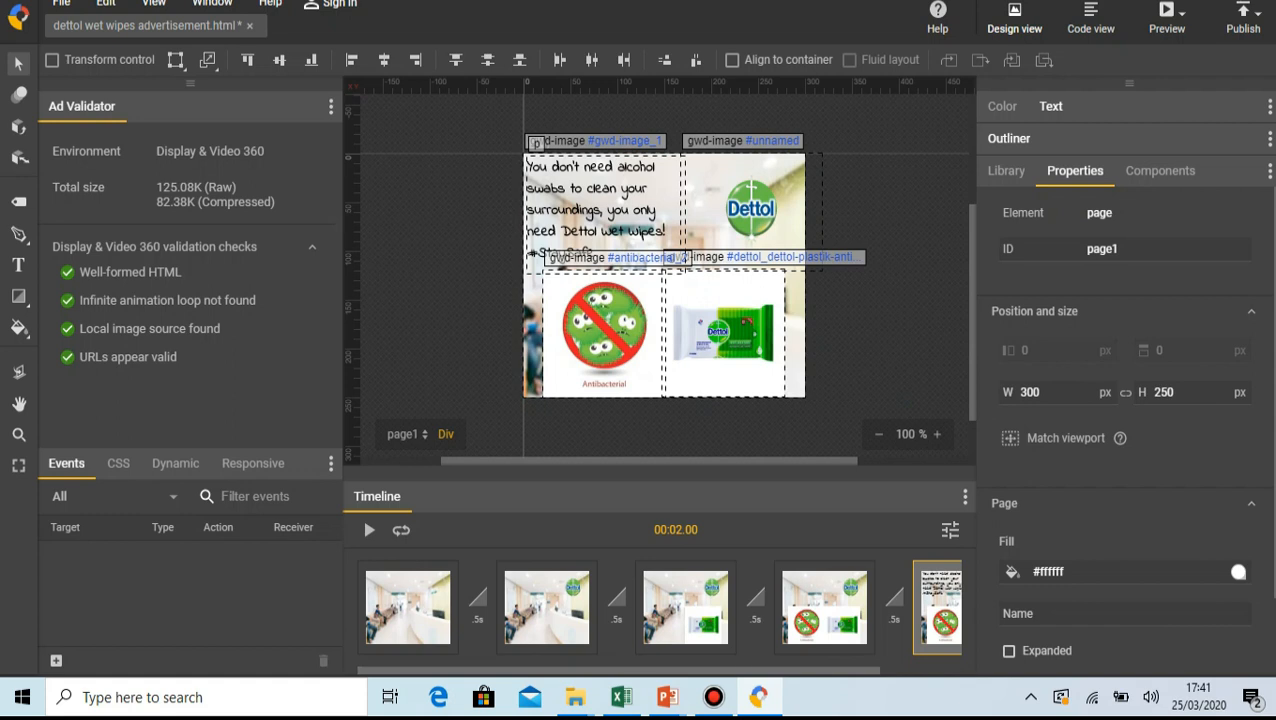
# - Play the banner animation from the first keyframe
pyautogui.click(408, 607)
pyautogui.press('space')
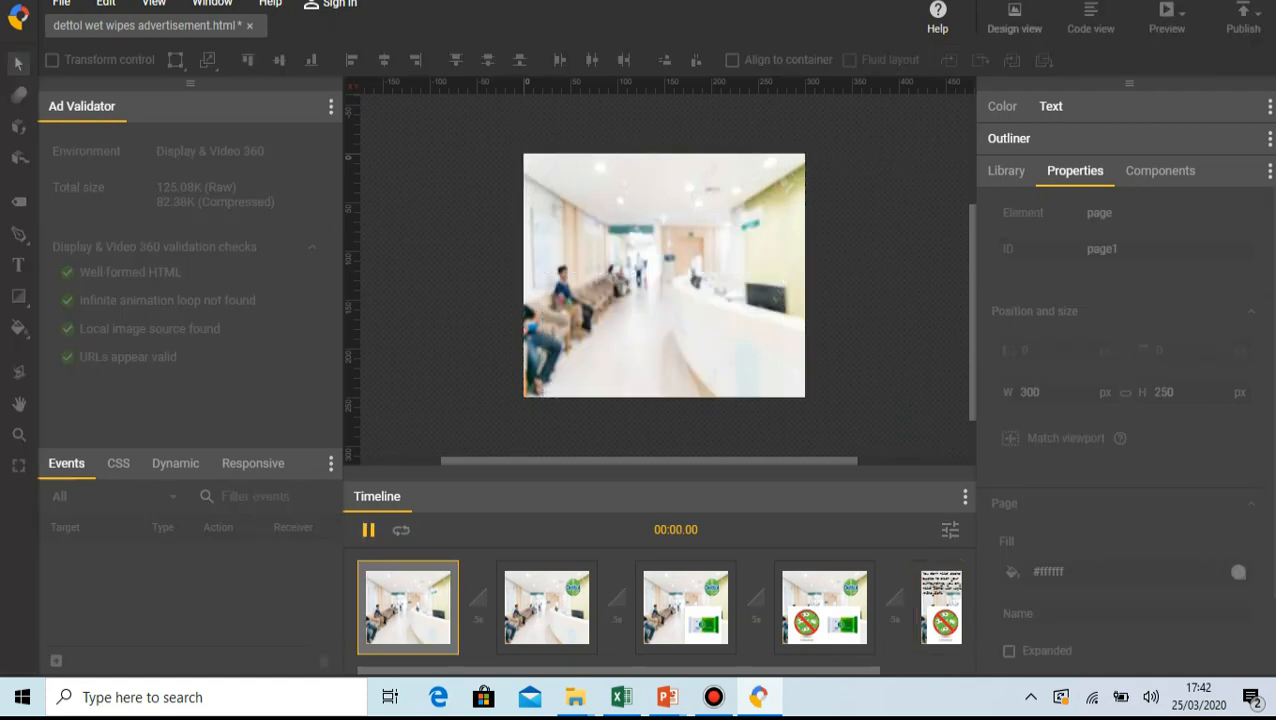